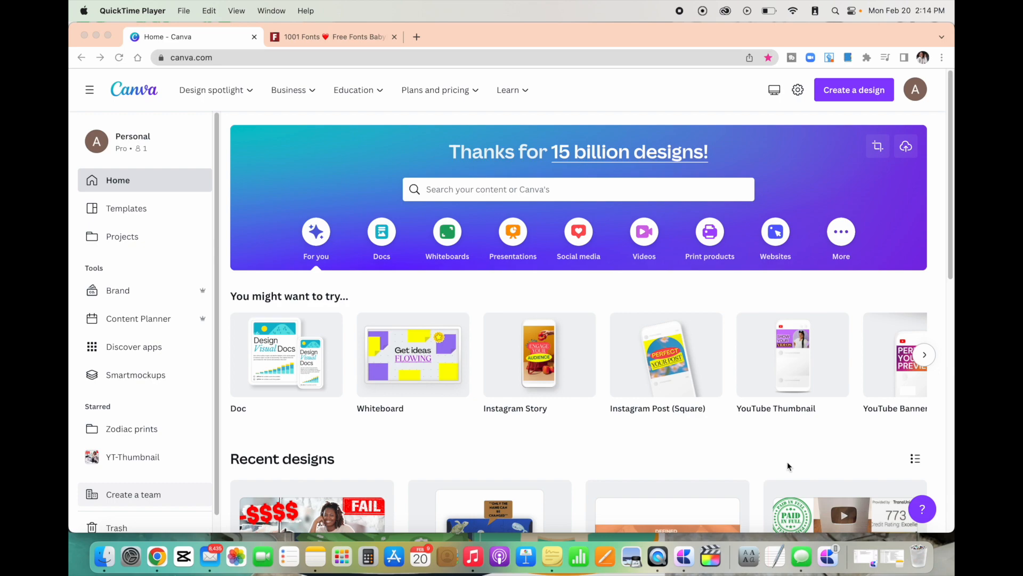
# Switch to the Etsy browser window and search the marketplace for "mothers day".
pyautogui.hotkey('ctrl', 'Up')
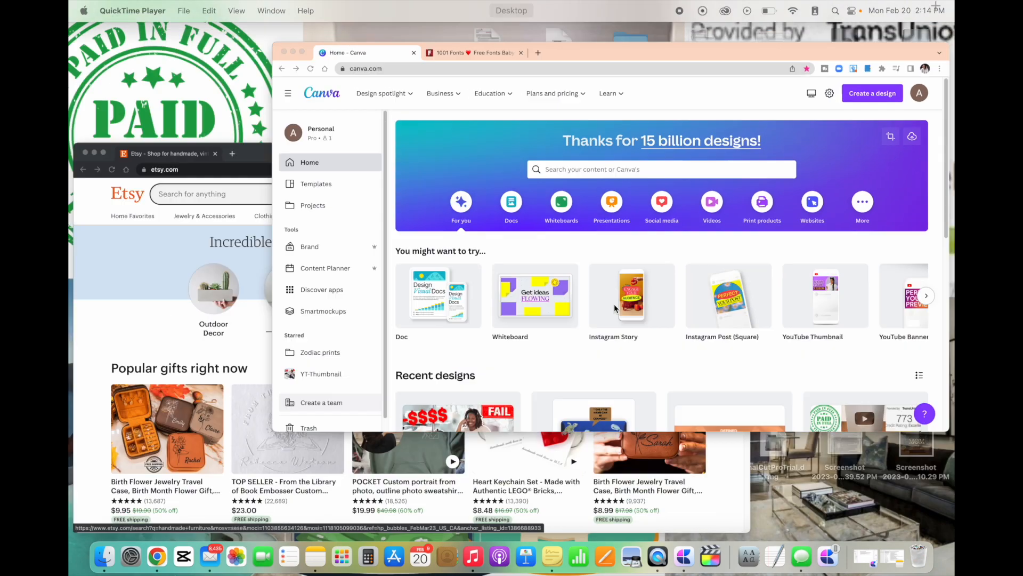
pyautogui.click(375, 385)
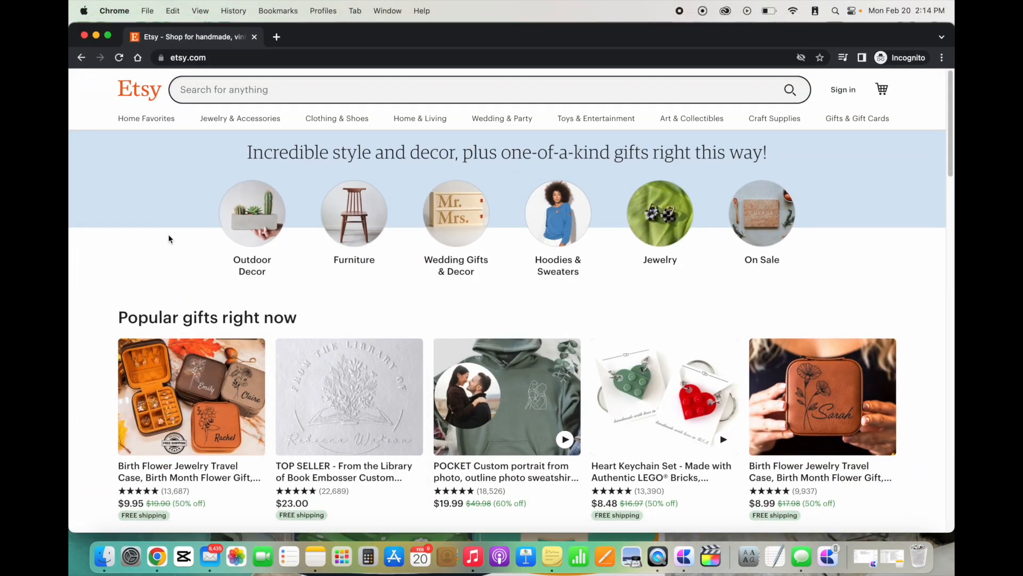
pyautogui.click(197, 95)
pyautogui.write('m')
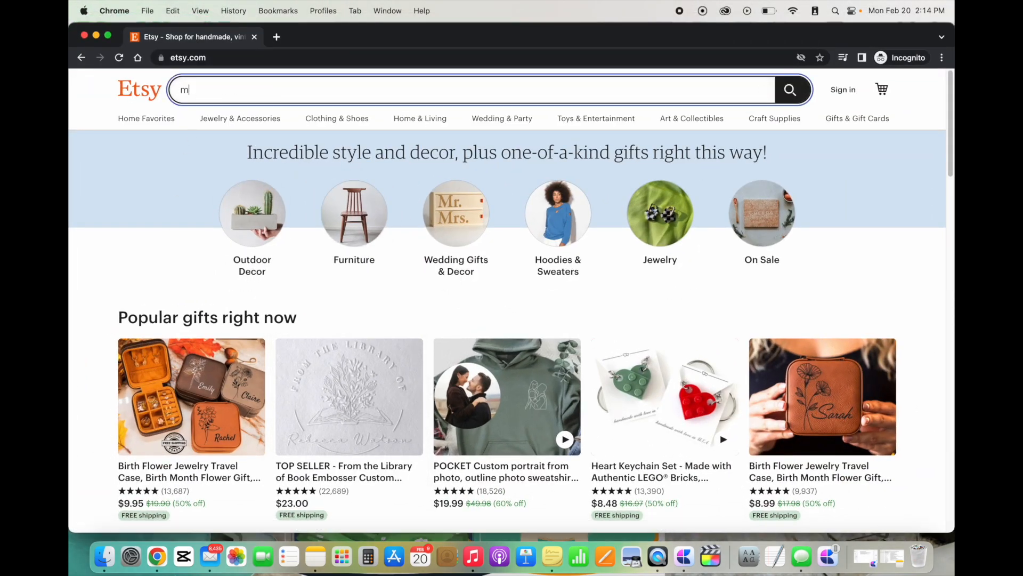
pyautogui.write('others day')
pyautogui.press('Return')
# Open the personalized light-up heart MOM listing from the search results and examine its product photos.
pyautogui.scroll(-5, 342, 236)
pyautogui.scroll(5, 342, 237)
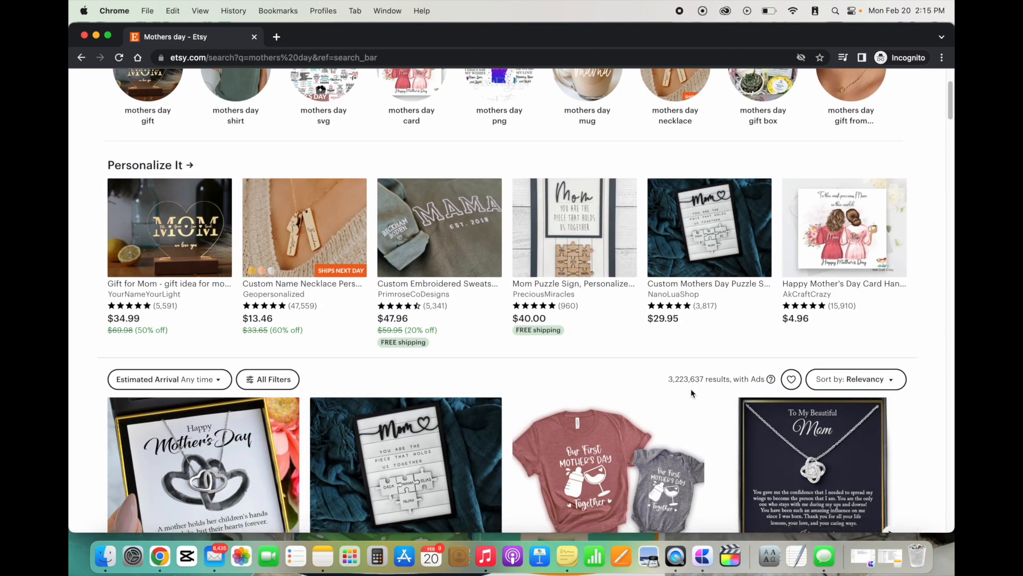
pyautogui.scroll(-6, 602, 367)
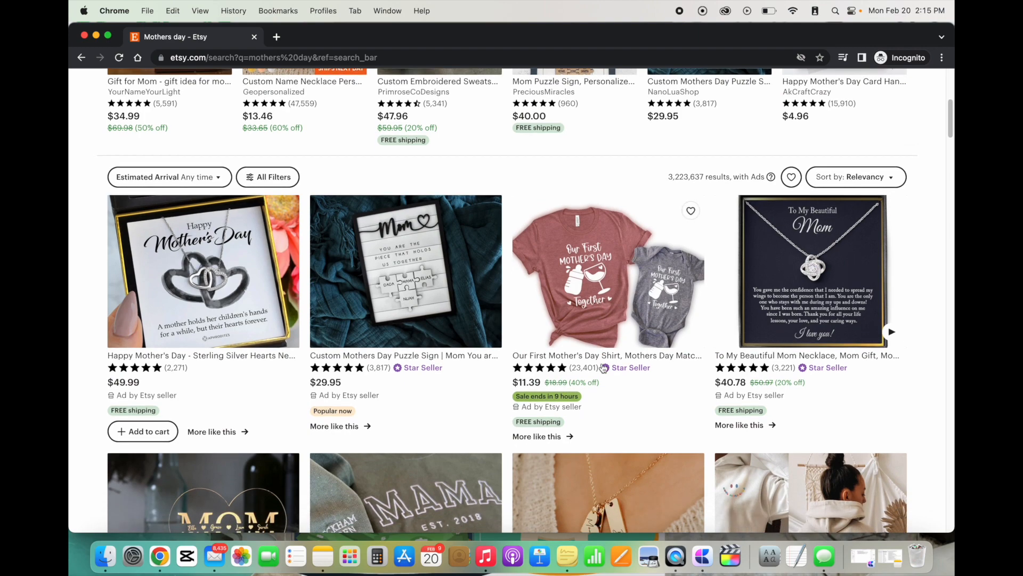
pyautogui.scroll(-3, 629, 332)
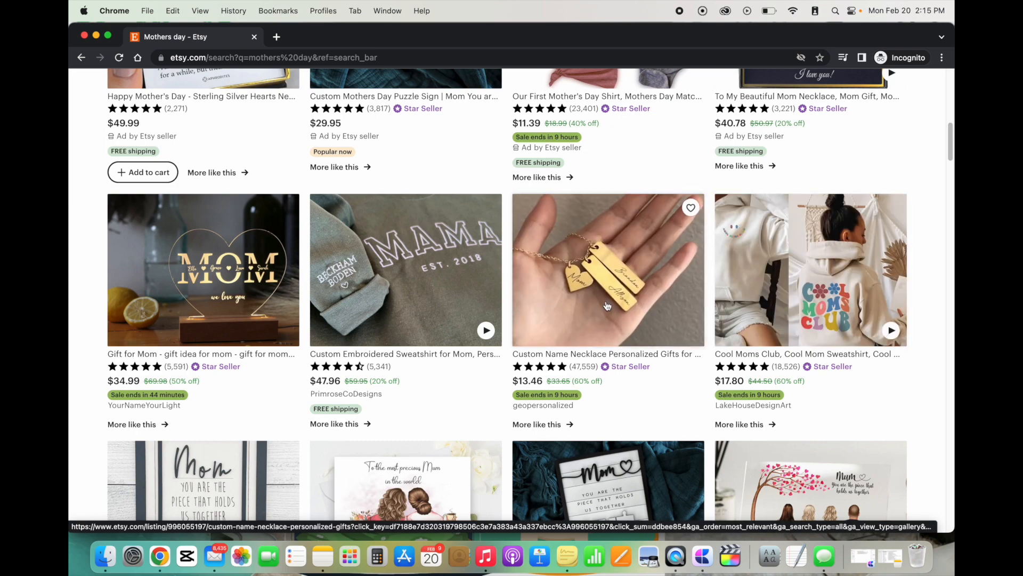
pyautogui.click(277, 301)
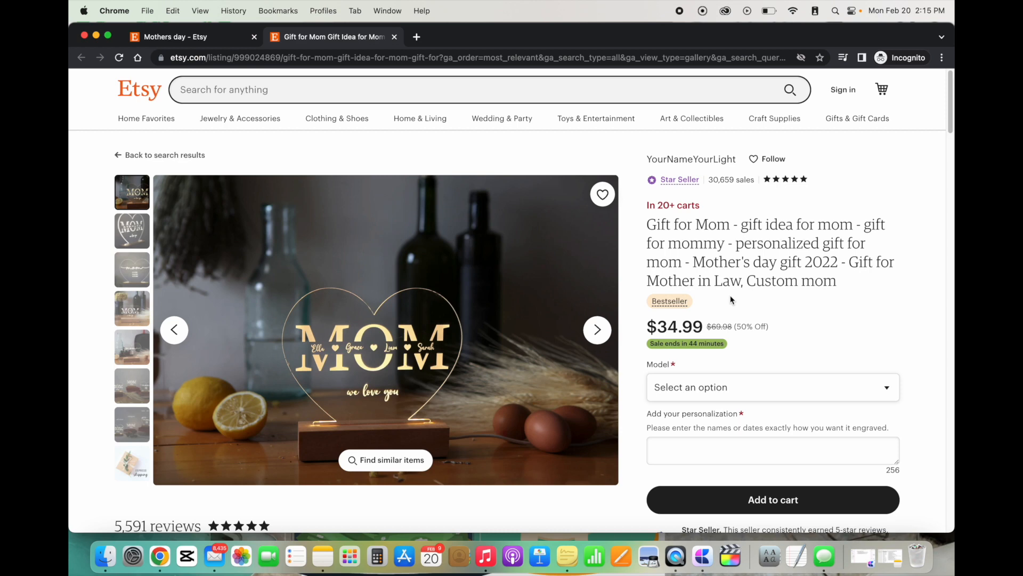
pyautogui.click(128, 233)
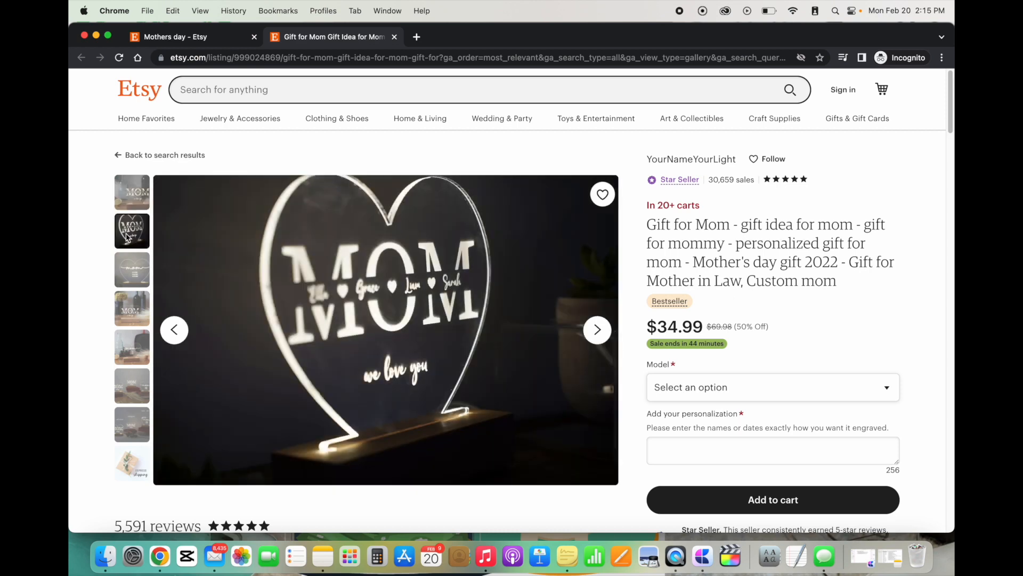
pyautogui.click(134, 269)
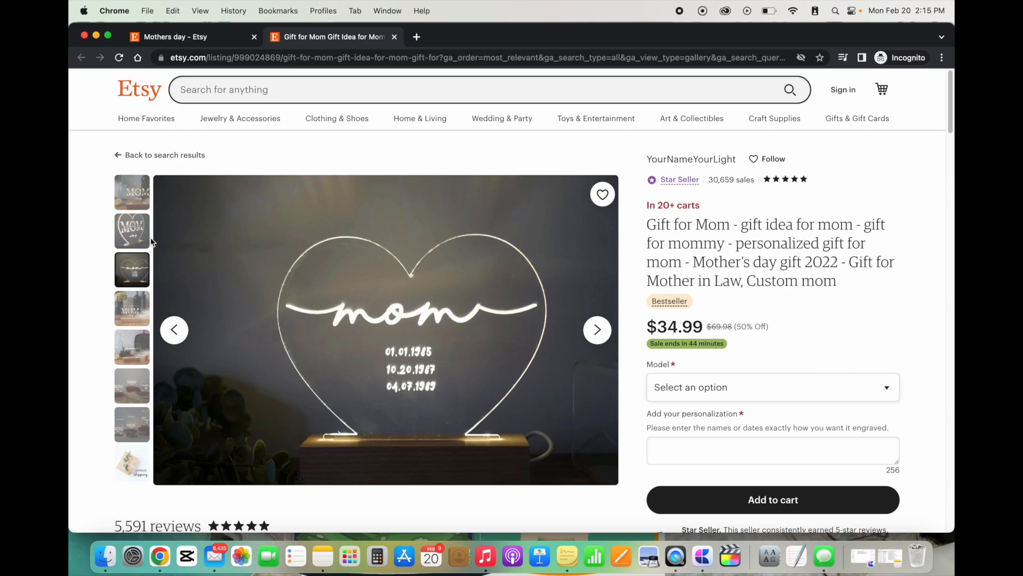
pyautogui.click(135, 233)
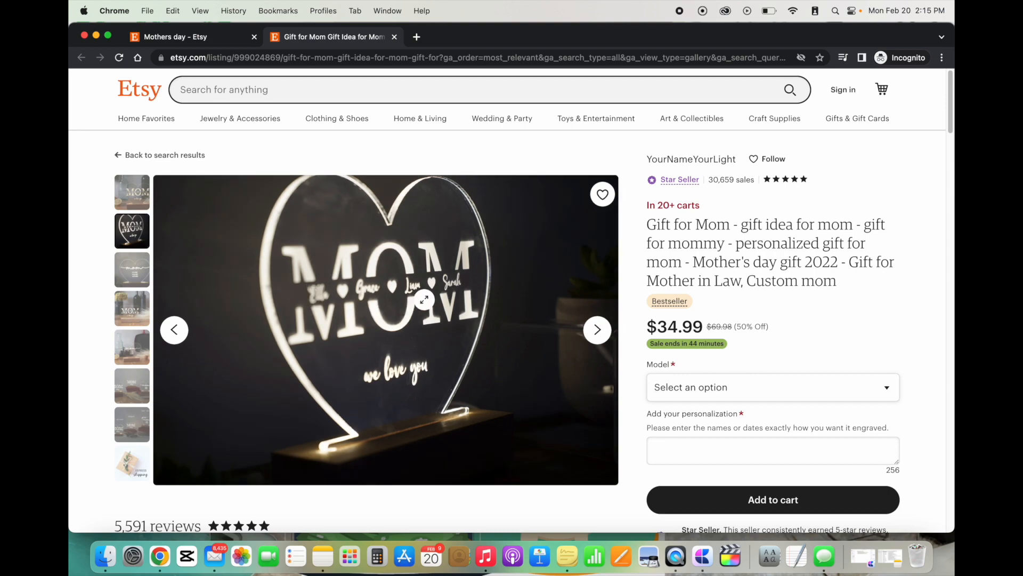
pyautogui.click(138, 183)
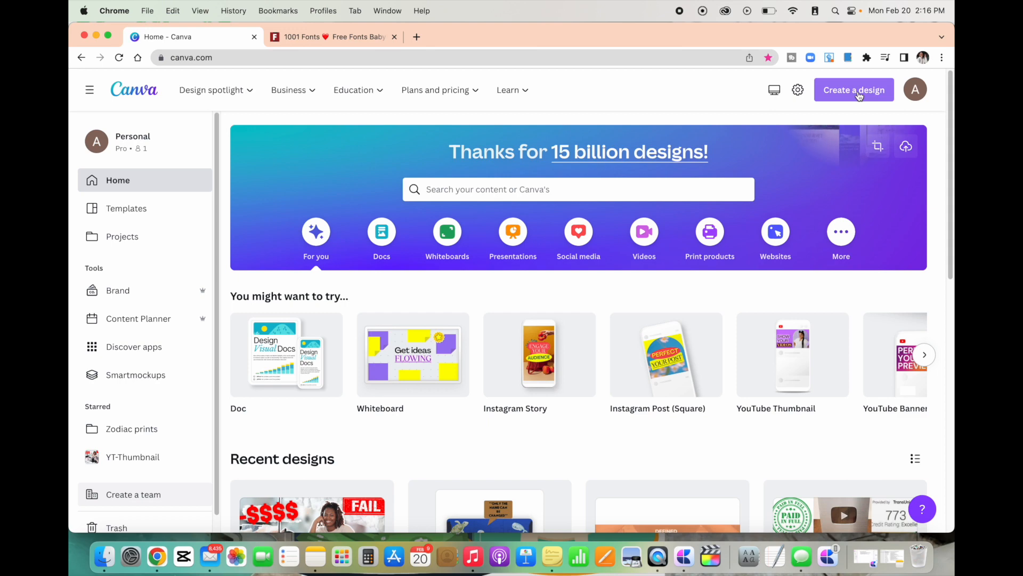
# Create a new blank Social Media design of 1080 × 1080 px.
pyautogui.click(859, 96)
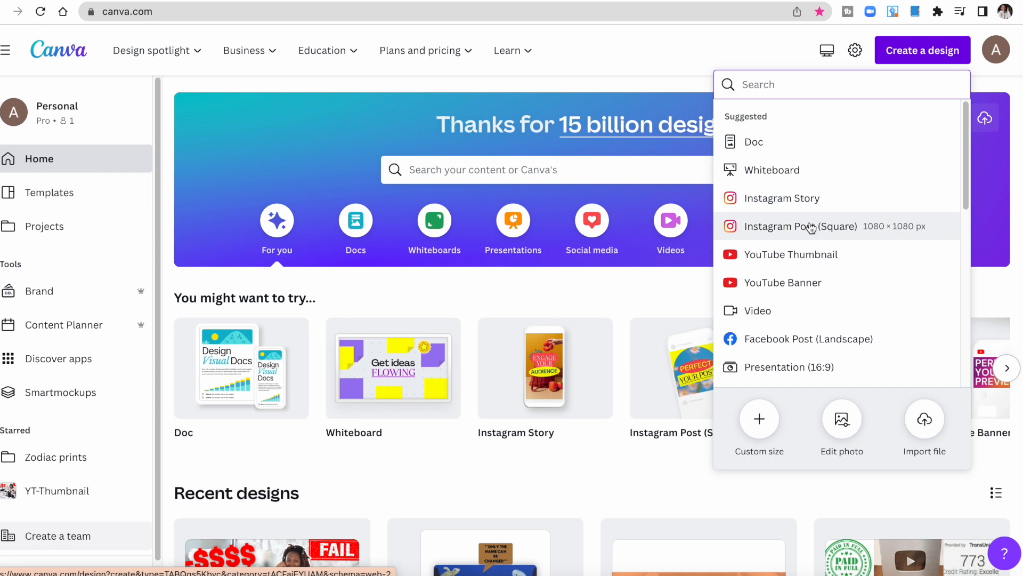
pyautogui.scroll(-5, 811, 228)
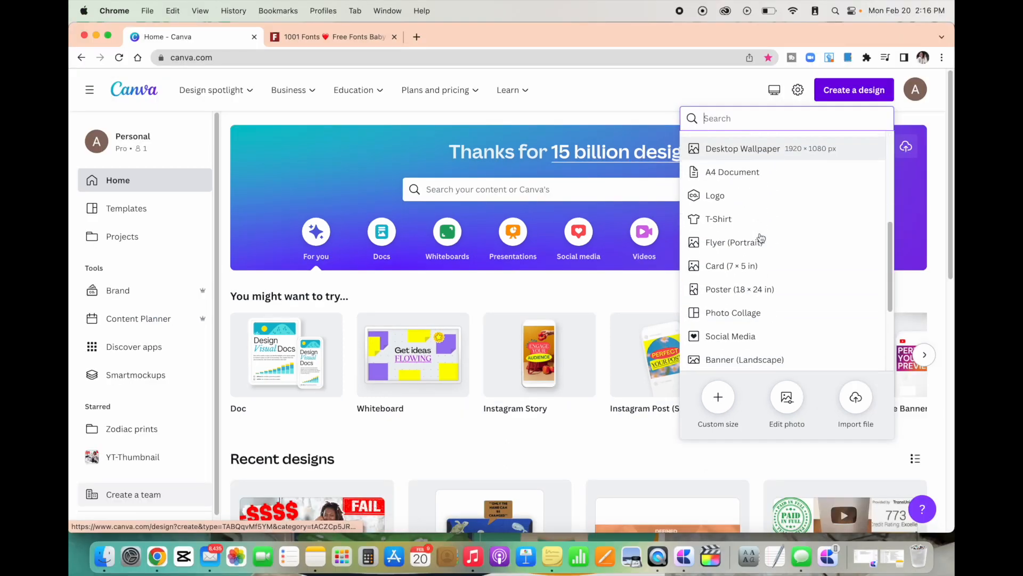
pyautogui.scroll(-3, 760, 238)
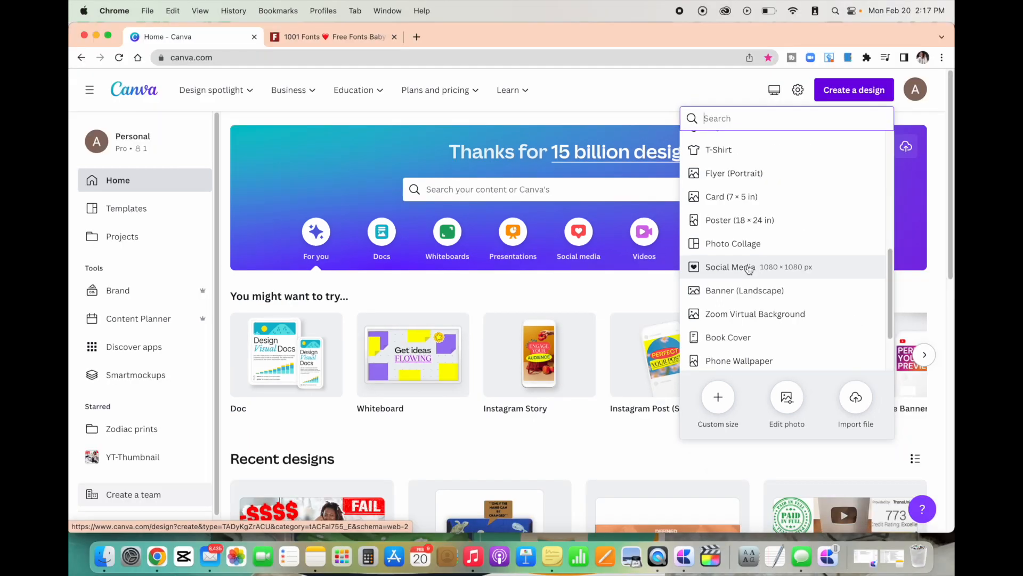
pyautogui.click(731, 267)
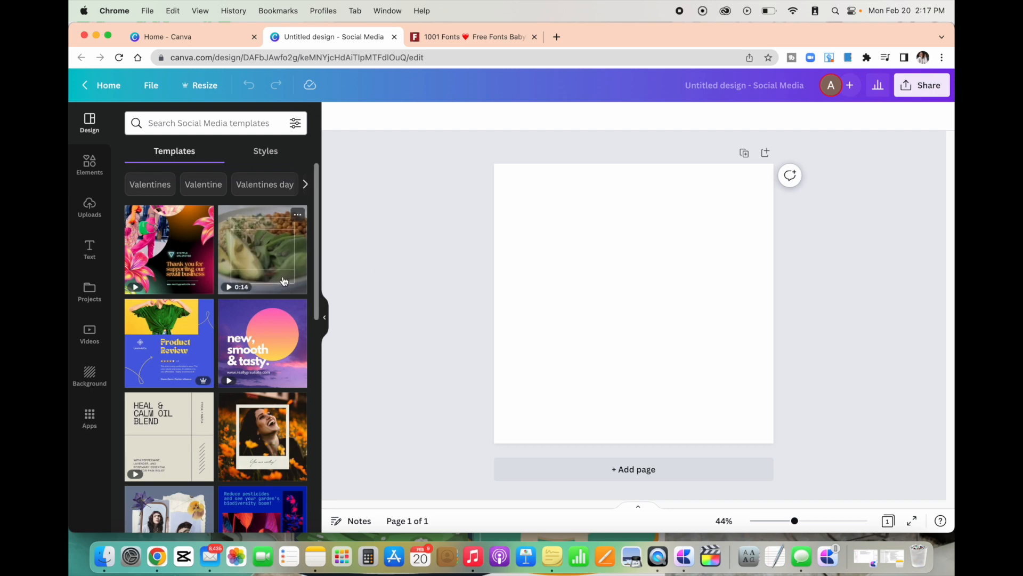
# Examine the split-letter MOM lettering up close in the reference photo on page 2, and return to the blank page 1.
pyautogui.moveTo(238, 342)
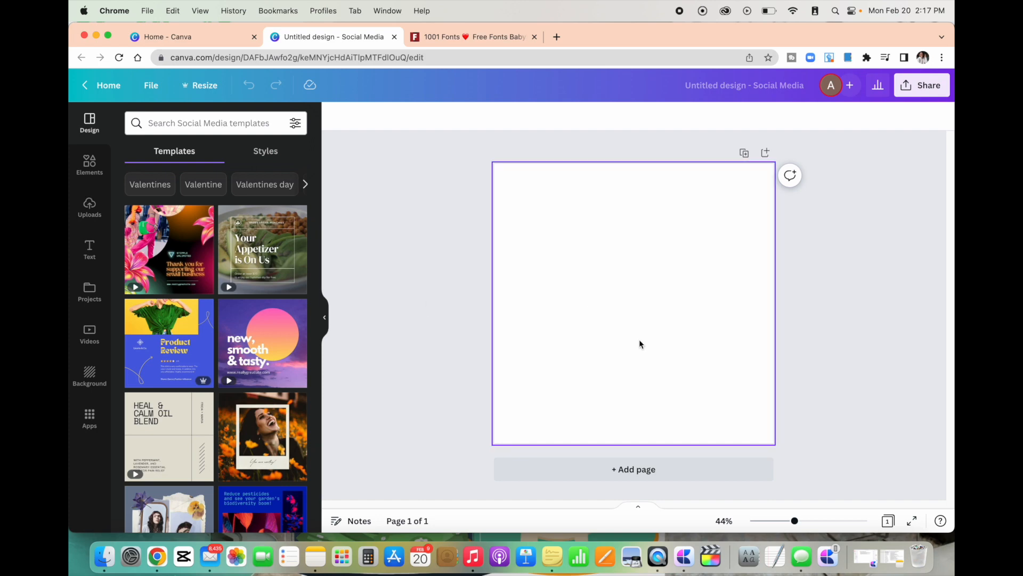
pyautogui.moveTo(794, 519); pyautogui.dragTo(798, 522)
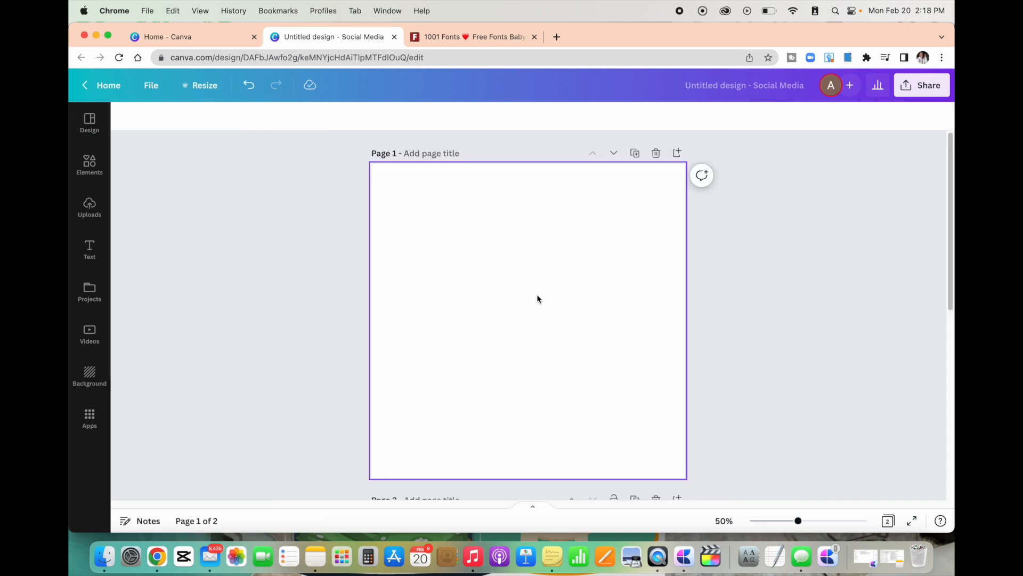
pyautogui.scroll(-5, 538, 297)
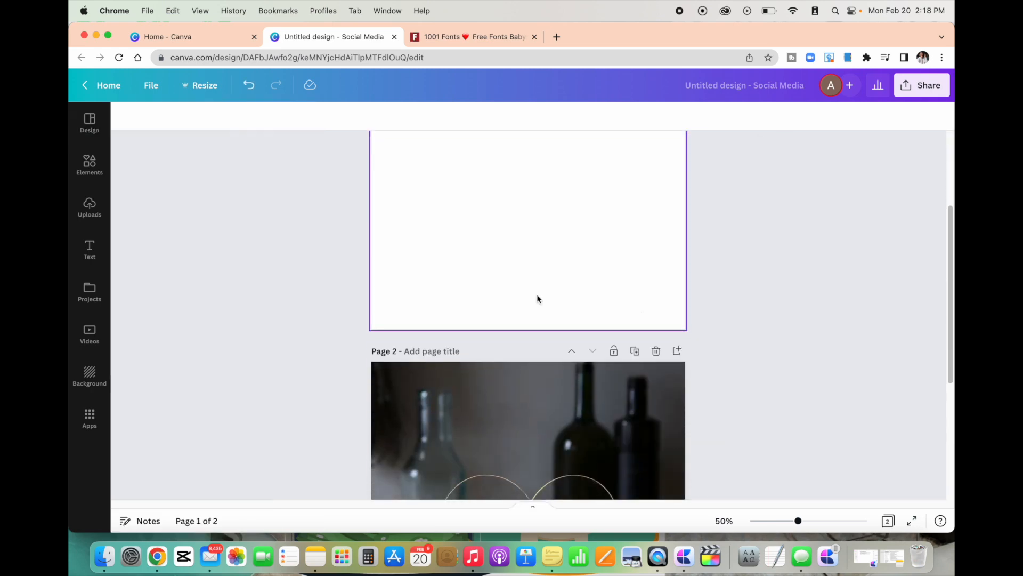
pyautogui.scroll(-1, 586, 291)
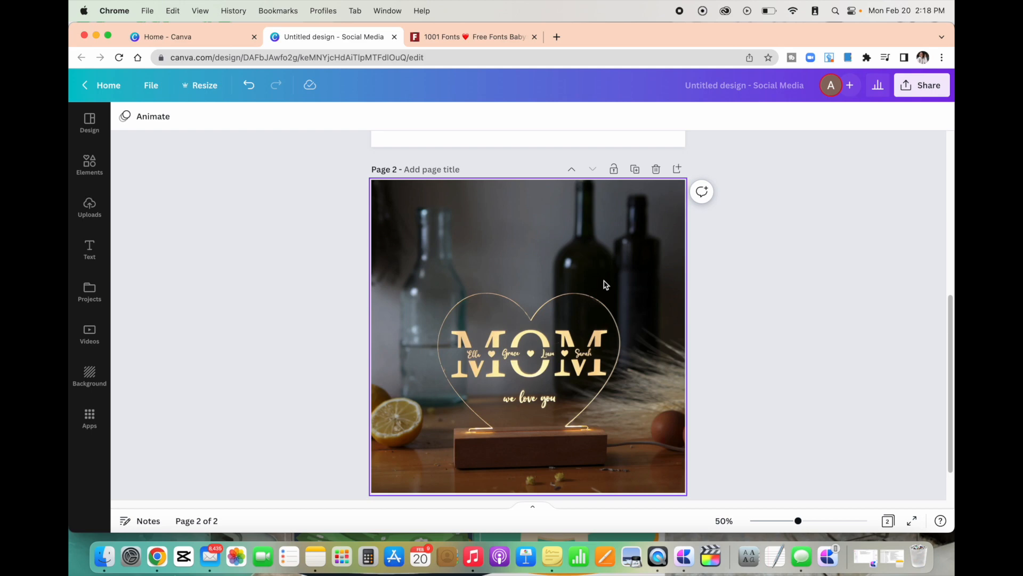
pyautogui.scroll(-1, 606, 284)
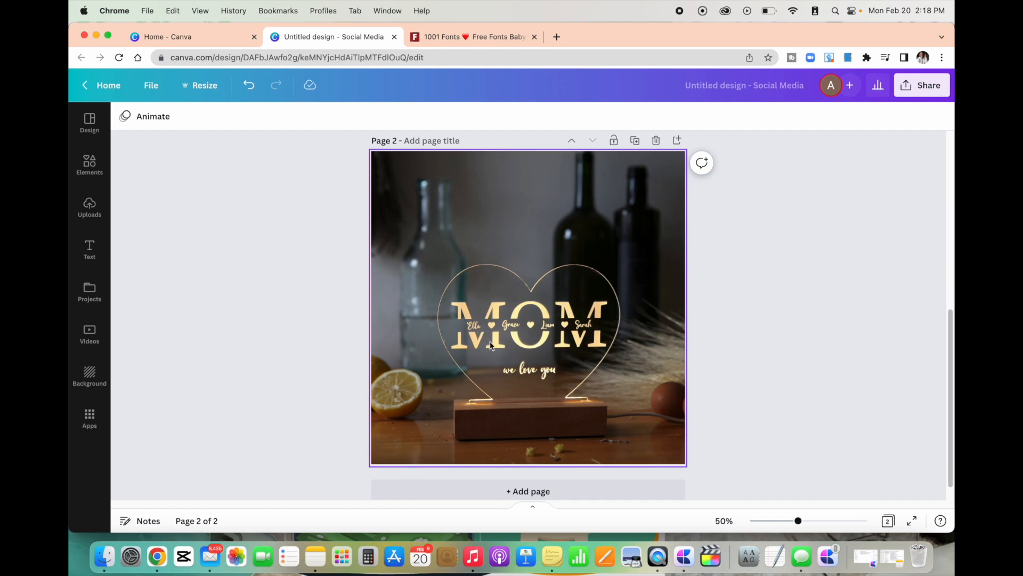
pyautogui.moveTo(797, 521); pyautogui.dragTo(811, 520)
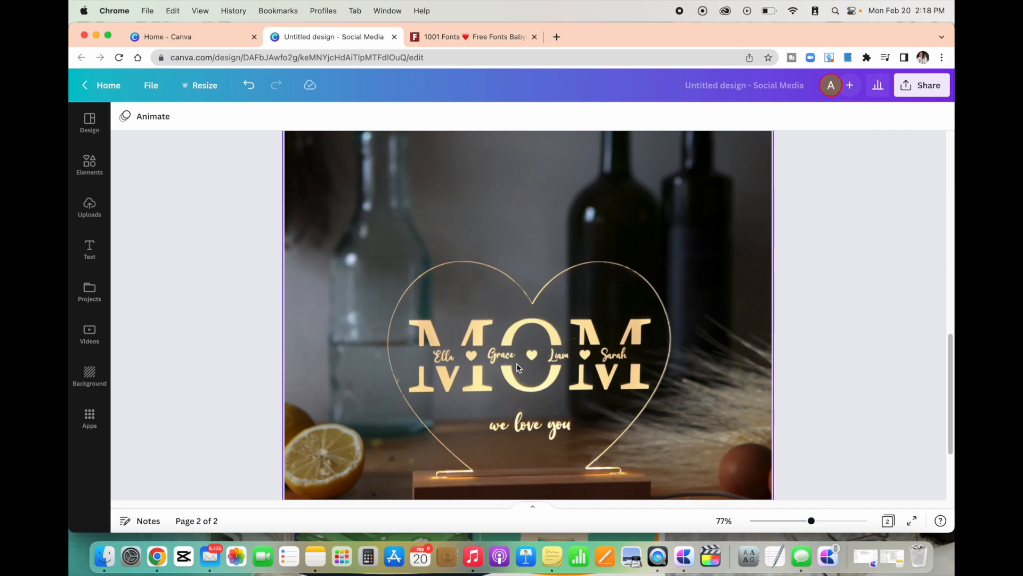
pyautogui.scroll(8, 516, 363)
pyautogui.scroll(3, 516, 368)
pyautogui.click(811, 521)
pyautogui.moveTo(812, 521); pyautogui.dragTo(801, 521)
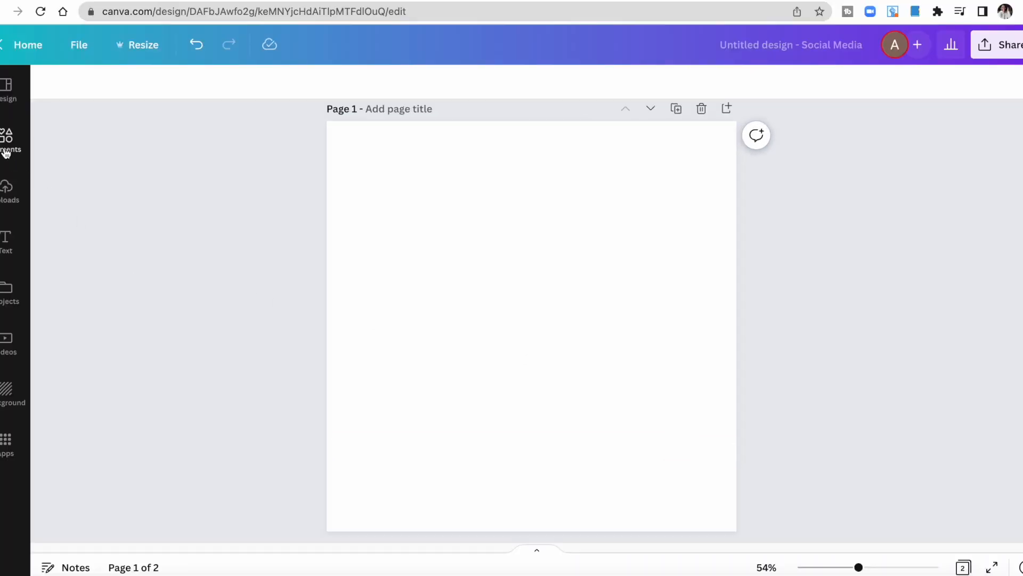
# Search the elements for "M" and look through the graphics for a split-letter M like the one in the reference photo.
pyautogui.click(6, 153)
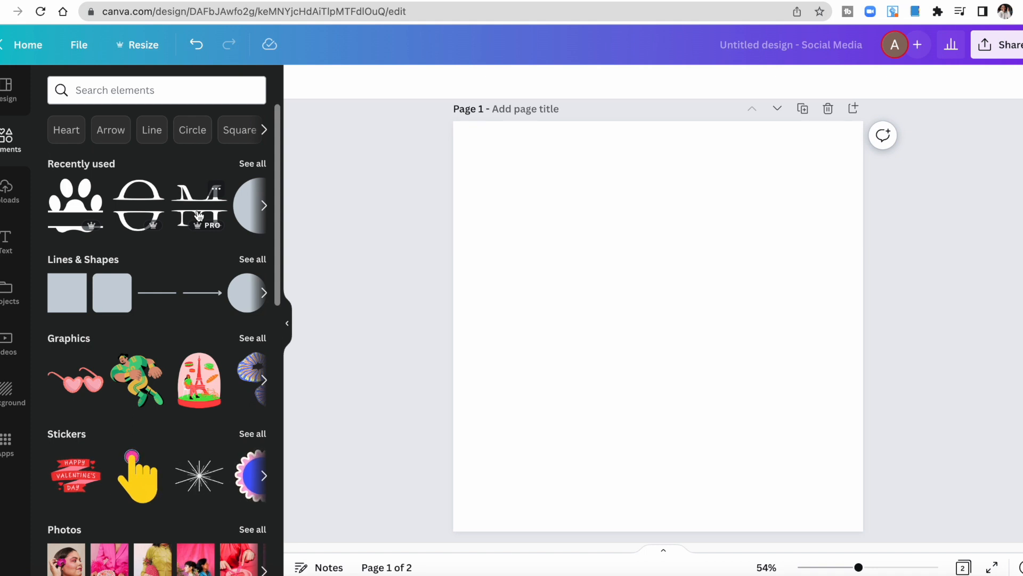
pyautogui.click(127, 101)
pyautogui.click(67, 153)
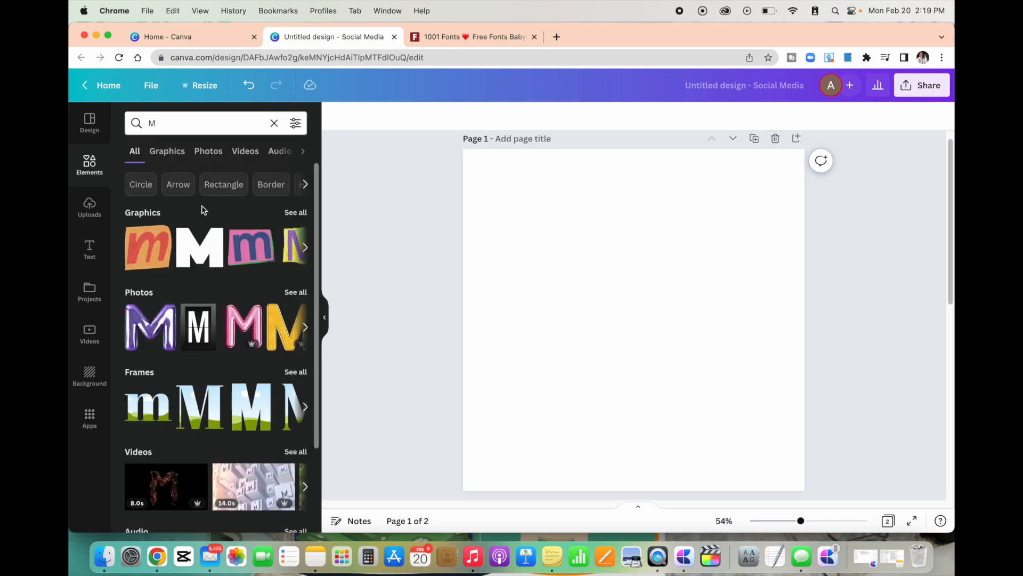
pyautogui.click(296, 212)
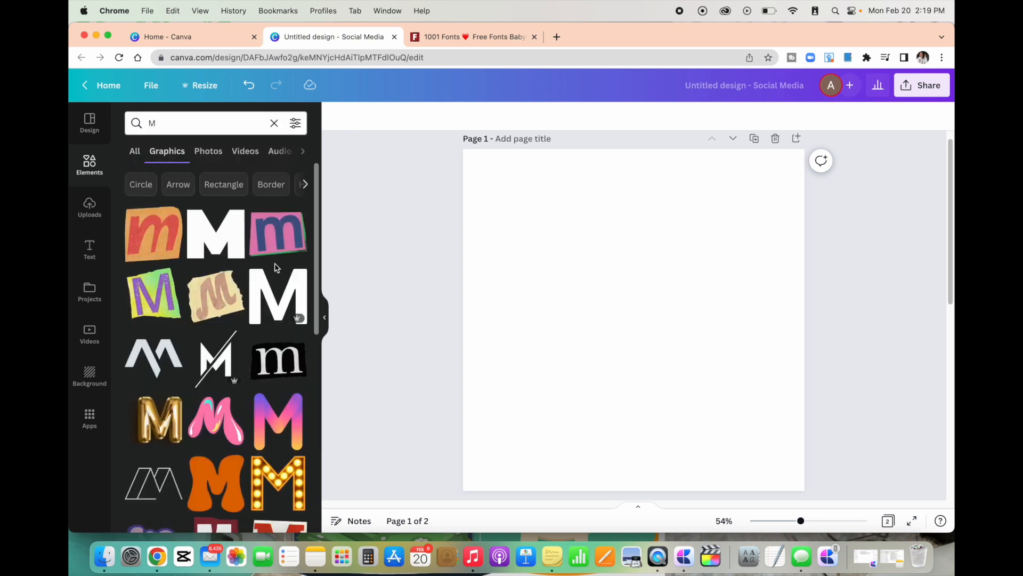
pyautogui.scroll(-3, 276, 275)
pyautogui.scroll(-5, 275, 266)
pyautogui.scroll(-4, 276, 265)
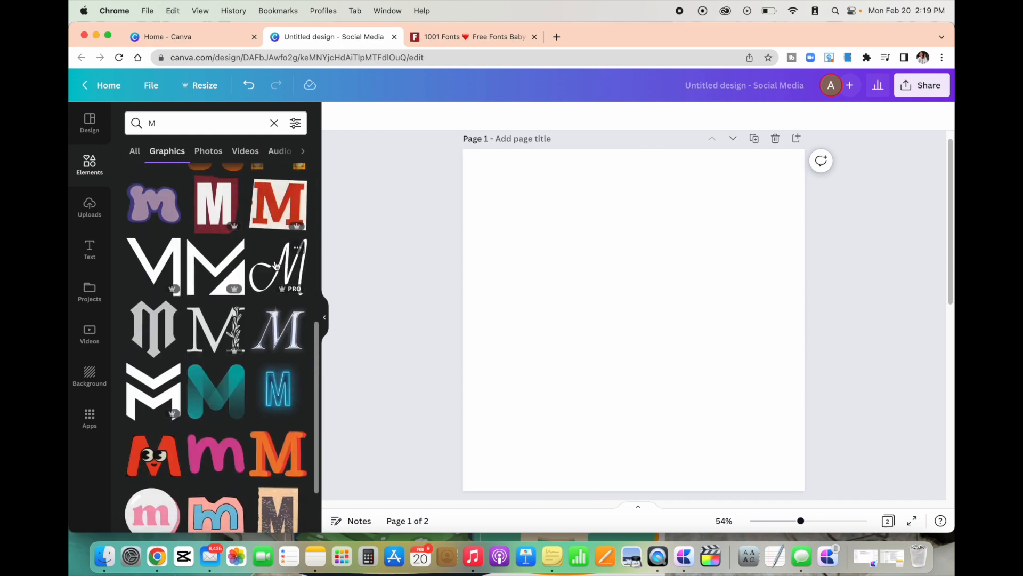
pyautogui.scroll(-5, 276, 261)
pyautogui.scroll(-6, 275, 260)
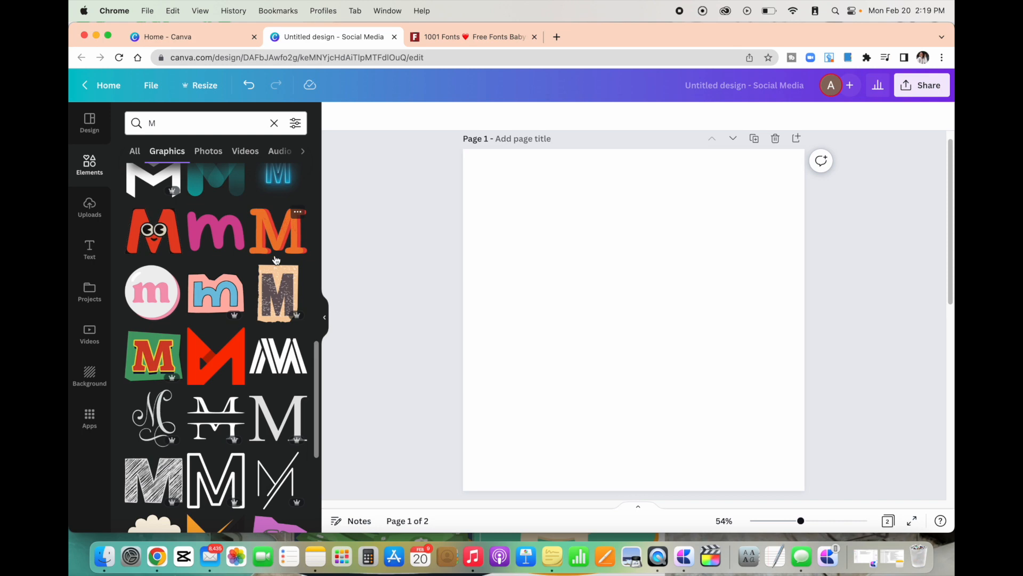
pyautogui.scroll(-1, 276, 254)
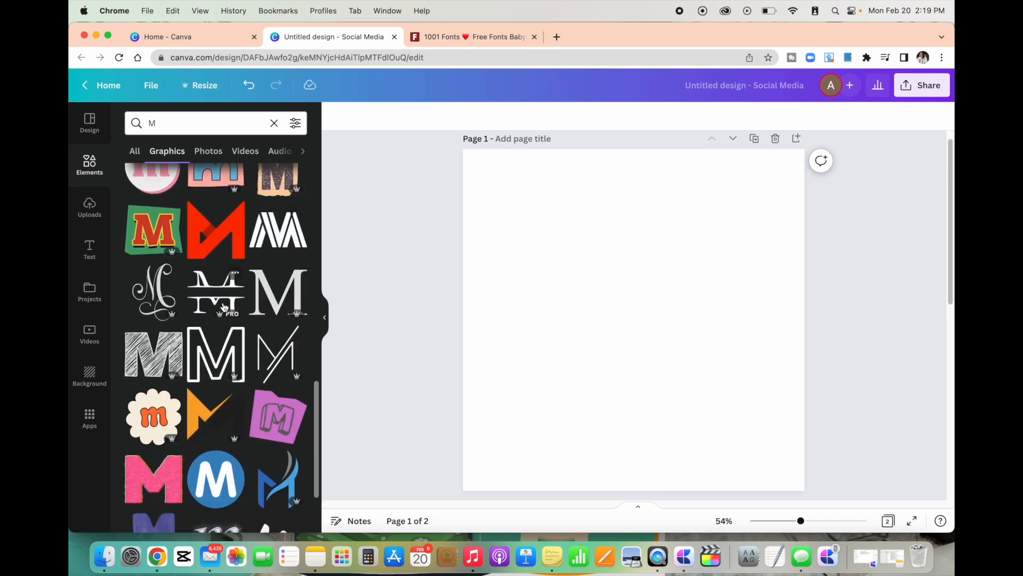
pyautogui.scroll(-7, 411, 290)
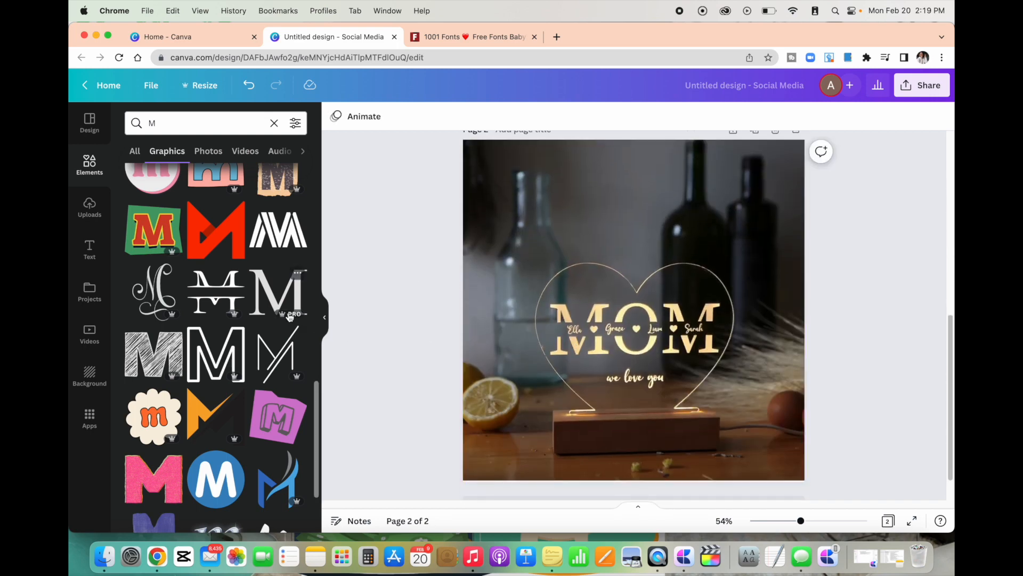
# Clear the element search, add the recently used split-letter M to page 1 and place it in the page's left half.
pyautogui.click(274, 123)
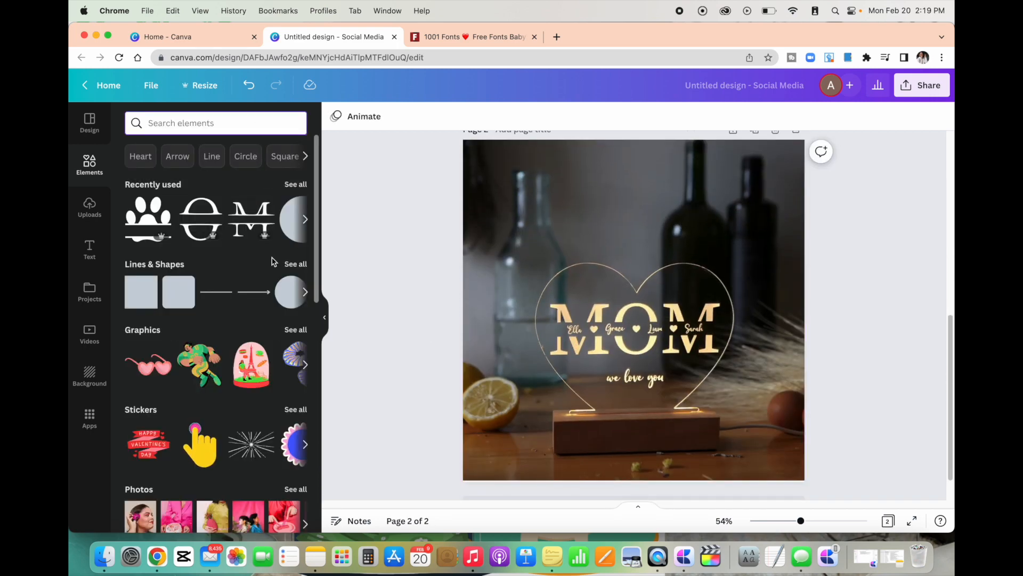
pyautogui.click(252, 219)
pyautogui.moveTo(634, 335); pyautogui.dragTo(556, 336)
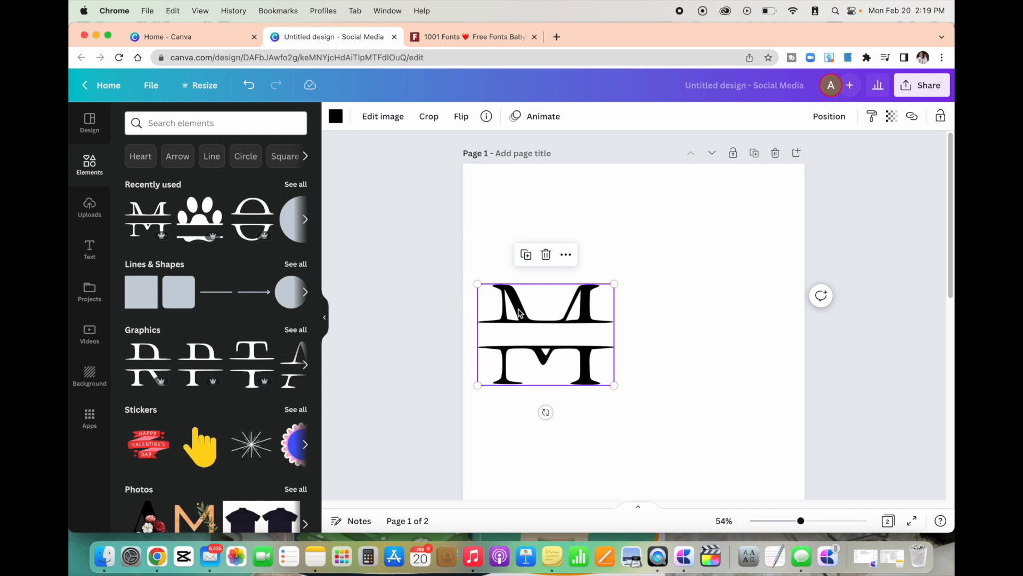
# Look through the full set of recommended graphics for split letters that match the M and compare with the reference photo.
pyautogui.click(296, 330)
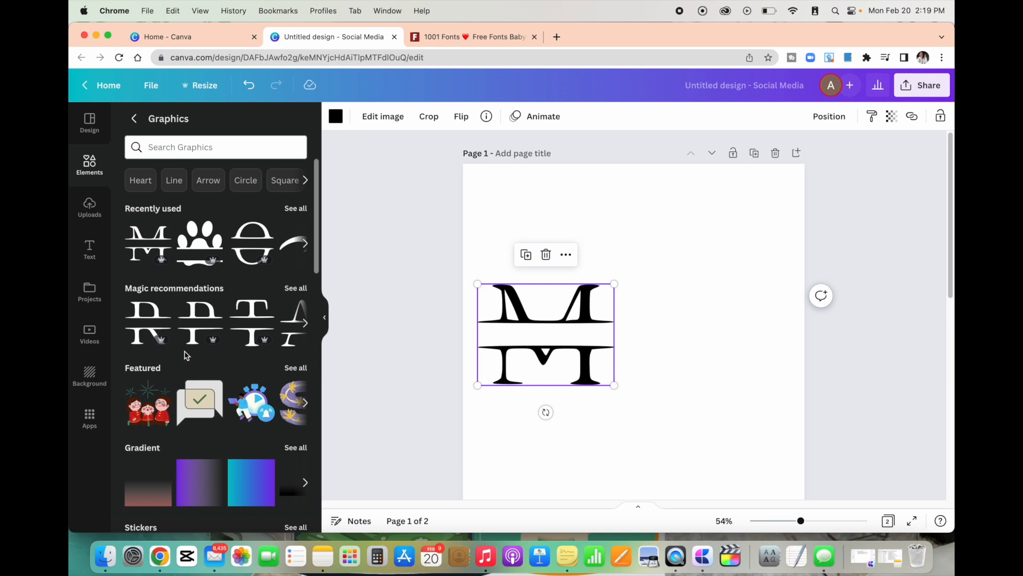
pyautogui.click(297, 289)
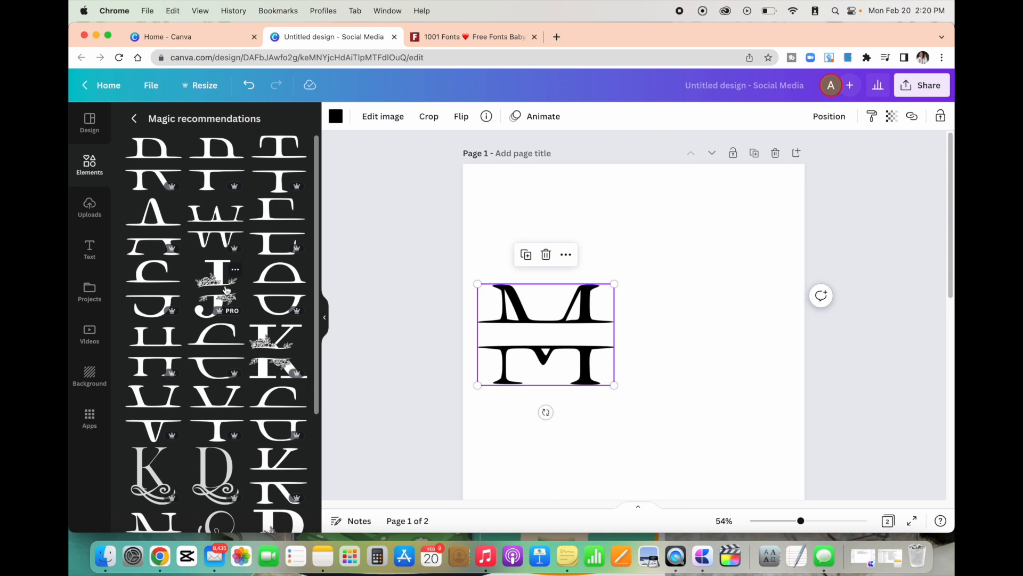
pyautogui.scroll(-3, 245, 314)
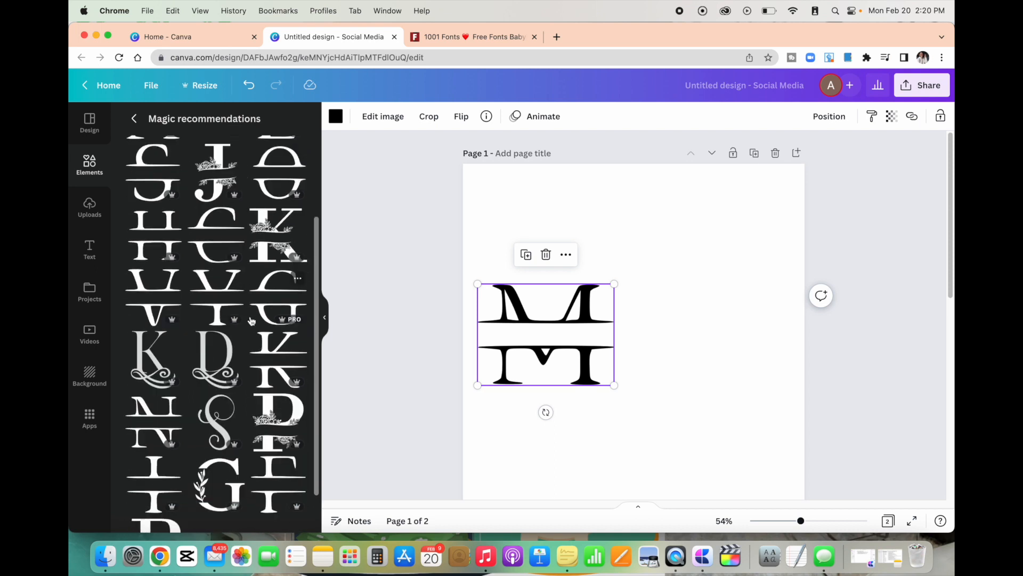
pyautogui.scroll(-2, 251, 320)
pyautogui.scroll(-6, 540, 341)
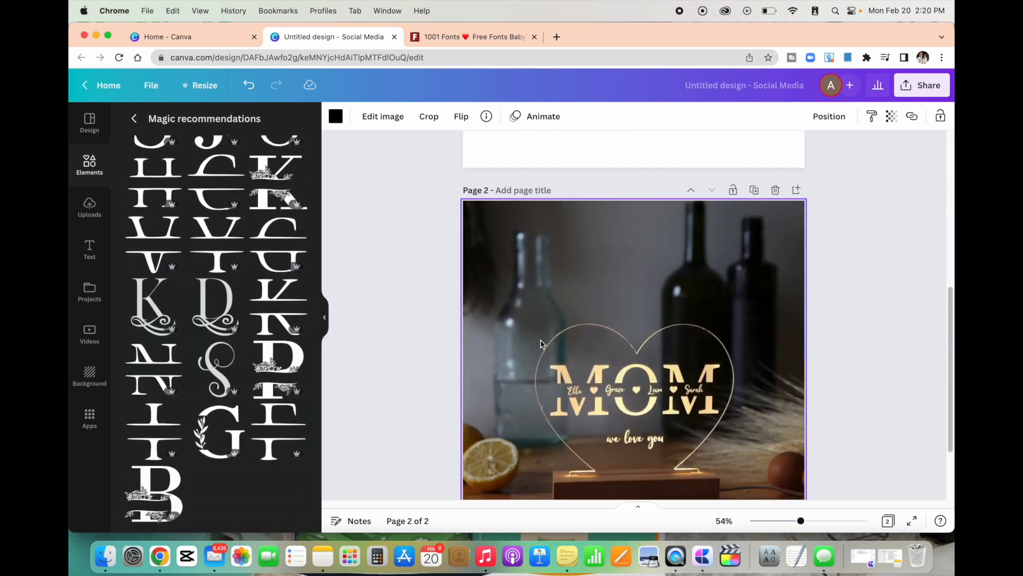
# Add the matching split-letter O from the recommended graphics to page 1 and place it directly after the M.
pyautogui.scroll(-1, 527, 340)
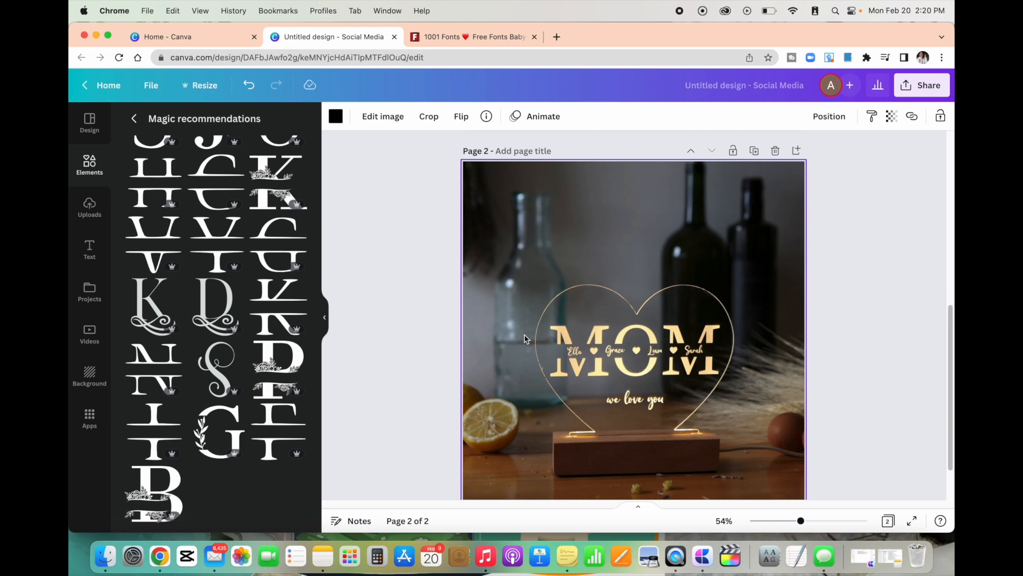
pyautogui.scroll(3, 240, 347)
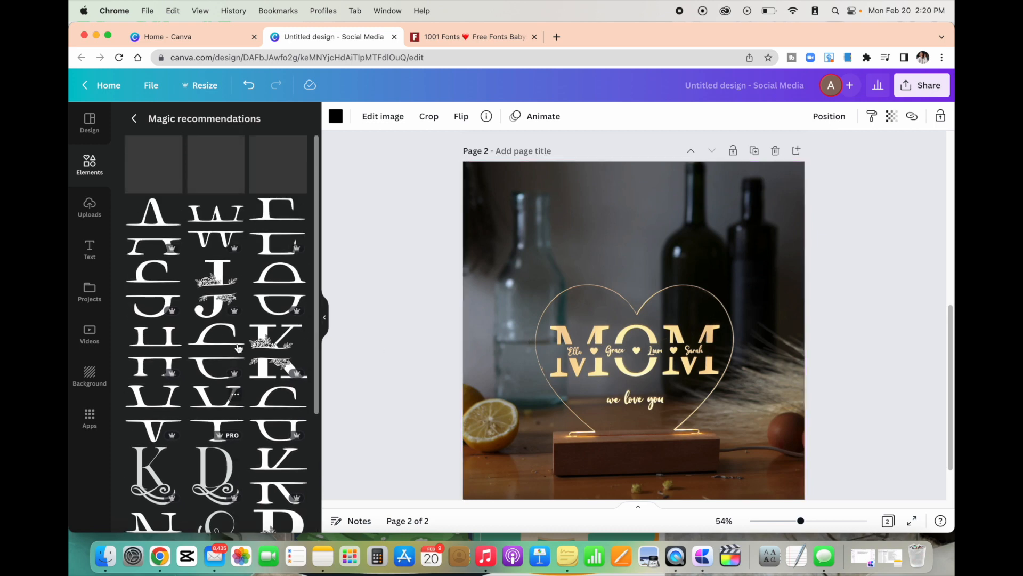
pyautogui.scroll(7, 488, 232)
pyautogui.click(547, 249)
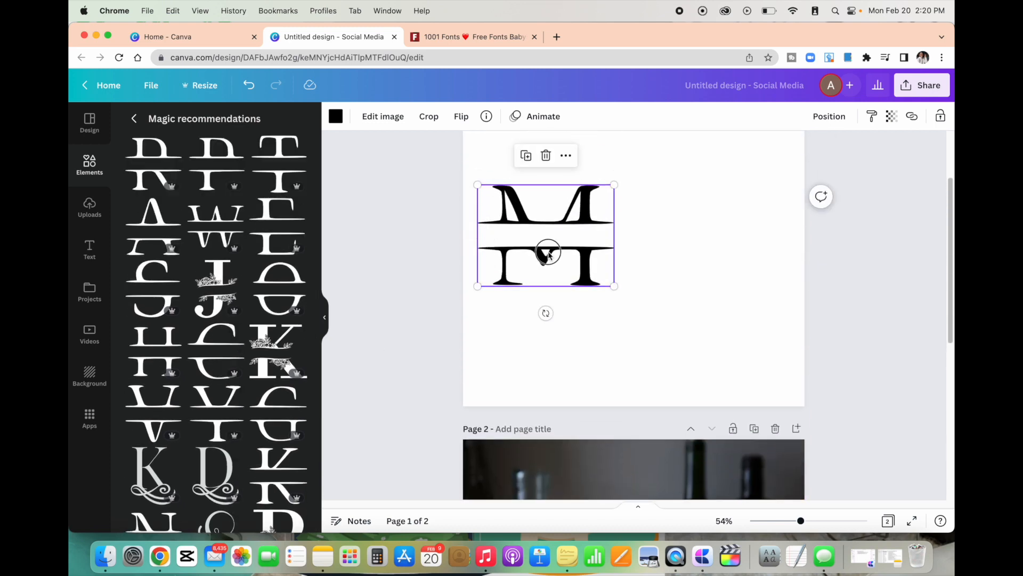
pyautogui.moveTo(548, 249); pyautogui.dragTo(545, 252)
pyautogui.click(278, 291)
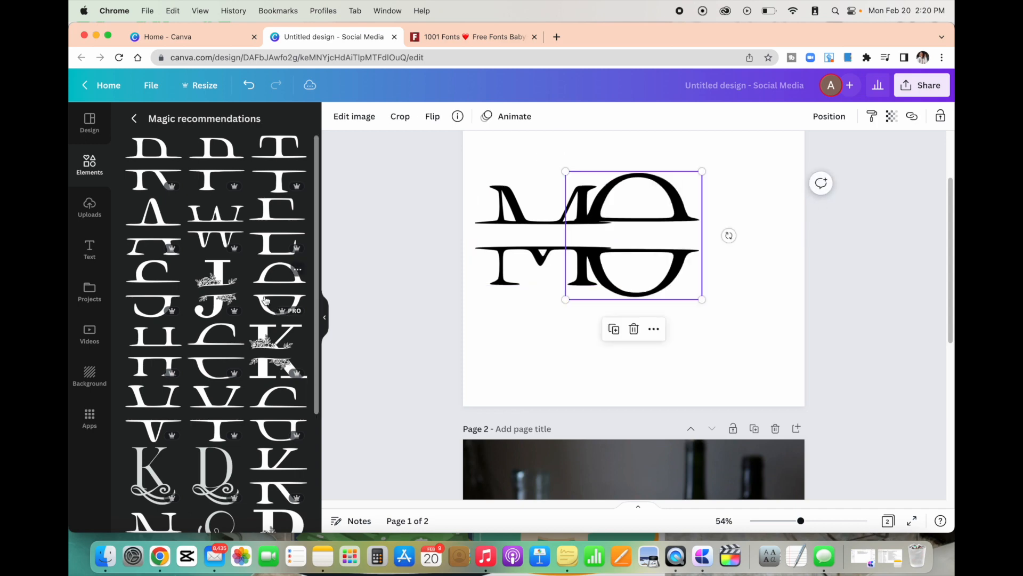
pyautogui.scroll(2, 579, 251)
pyautogui.moveTo(652, 257); pyautogui.dragTo(671, 266)
# Duplicate the M and place the copy on the far side of the O to spell MOM.
pyautogui.click(530, 279)
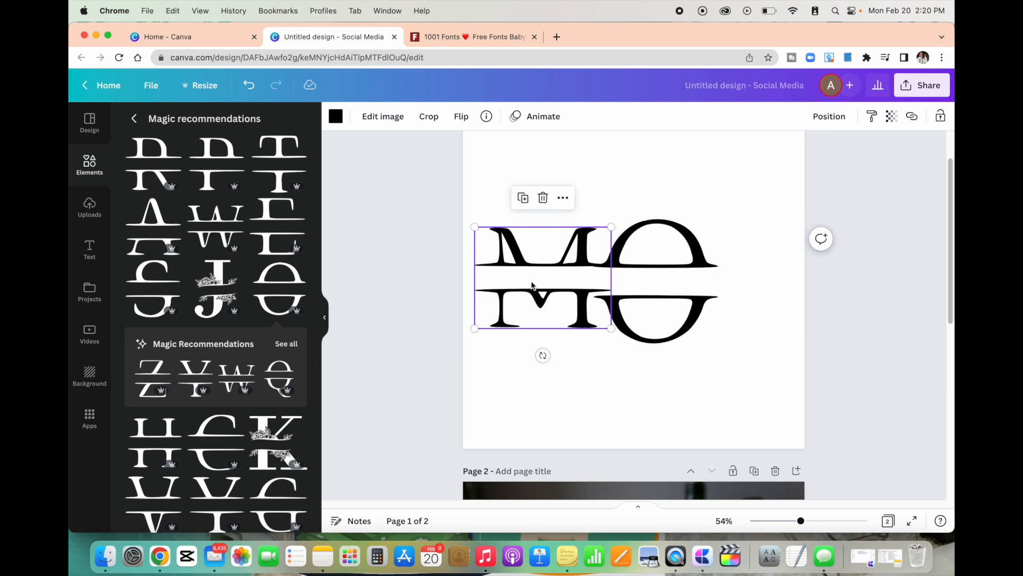
pyautogui.click(523, 198)
pyautogui.moveTo(572, 298); pyautogui.dragTo(778, 291)
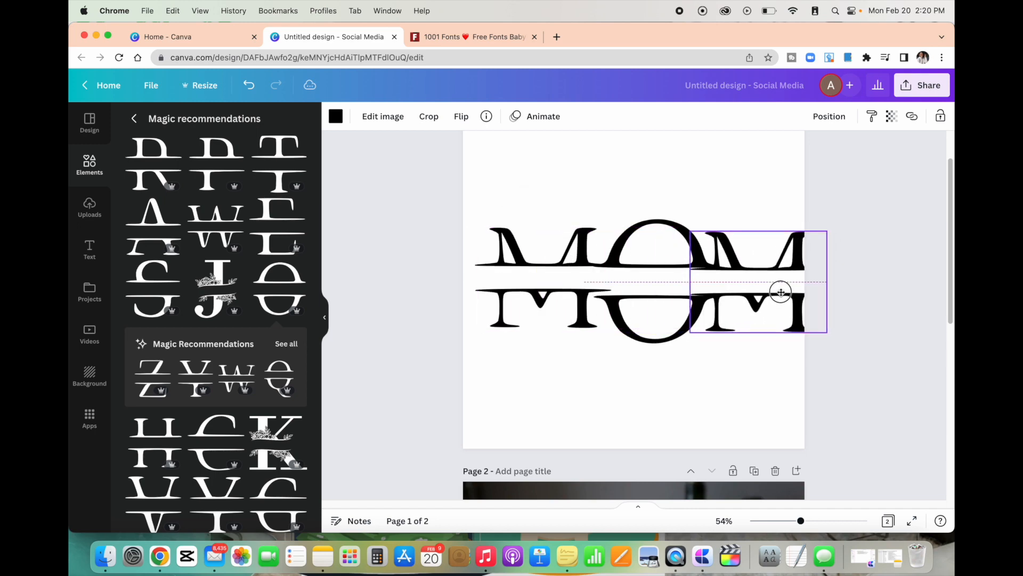
# Shrink the first M and the O, and position the O so its split bars line up with the M's.
pyautogui.click(541, 293)
pyautogui.moveTo(541, 293); pyautogui.dragTo(538, 294)
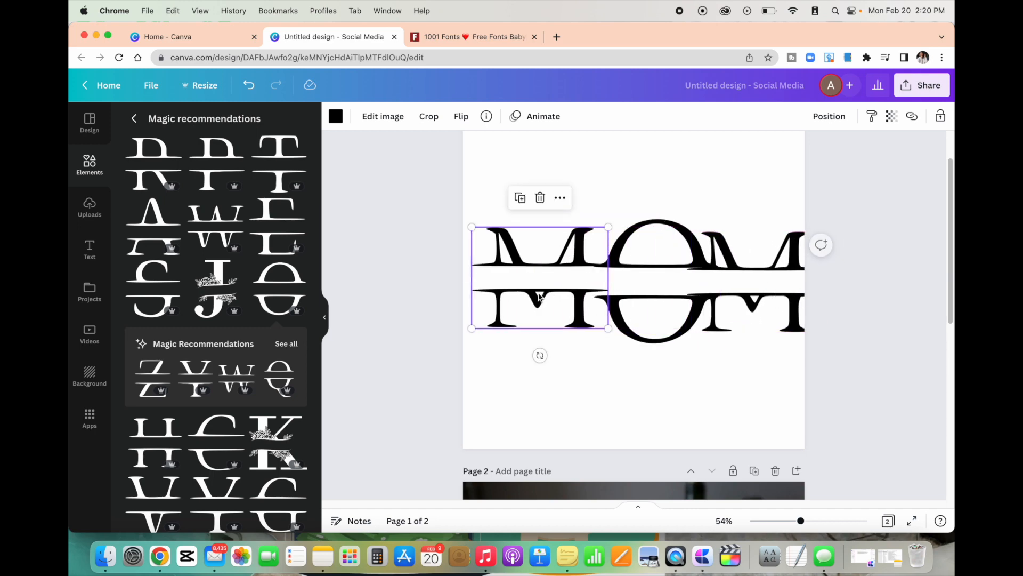
pyautogui.moveTo(607, 326); pyautogui.dragTo(584, 328)
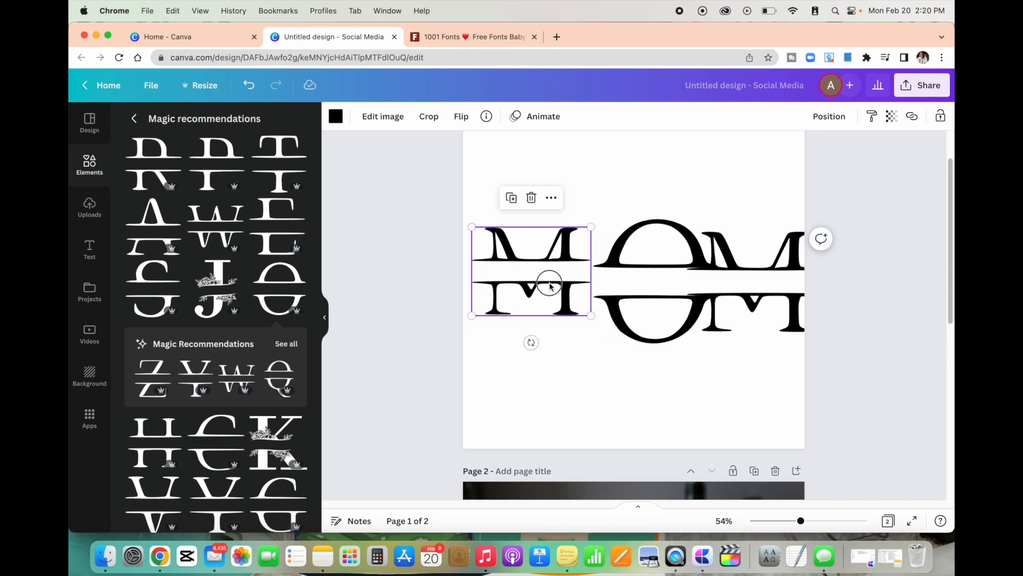
pyautogui.moveTo(651, 283); pyautogui.dragTo(642, 277)
pyautogui.moveTo(711, 341); pyautogui.dragTo(686, 320)
pyautogui.moveTo(635, 297); pyautogui.dragTo(634, 300)
# Delete the oversized last M and replace it with a duplicate of the resized first M placed after the O.
pyautogui.moveTo(704, 297); pyautogui.dragTo(710, 296)
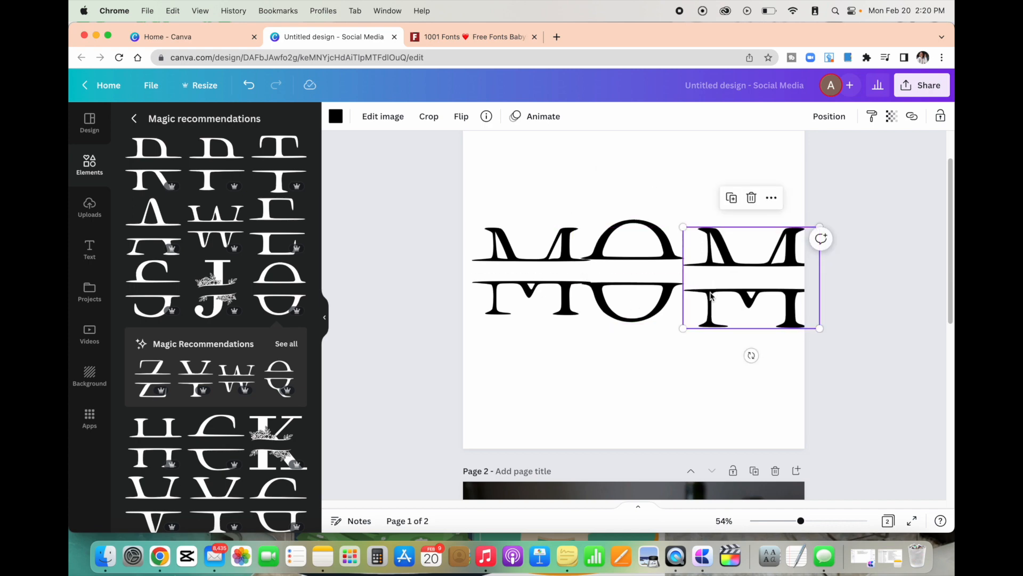
pyautogui.press('Delete')
pyautogui.click(546, 271)
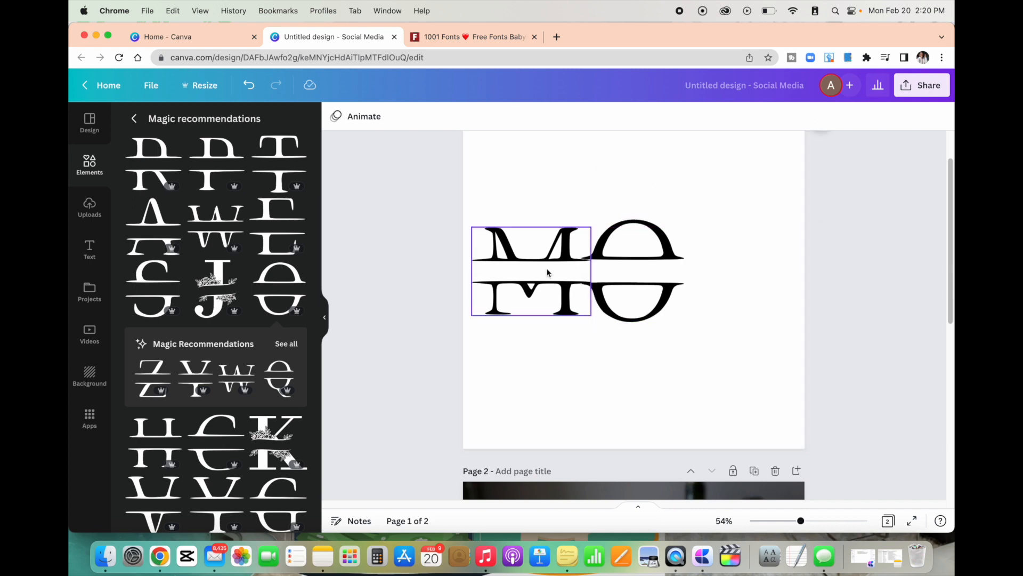
pyautogui.click(511, 198)
pyautogui.moveTo(544, 271); pyautogui.dragTo(741, 257)
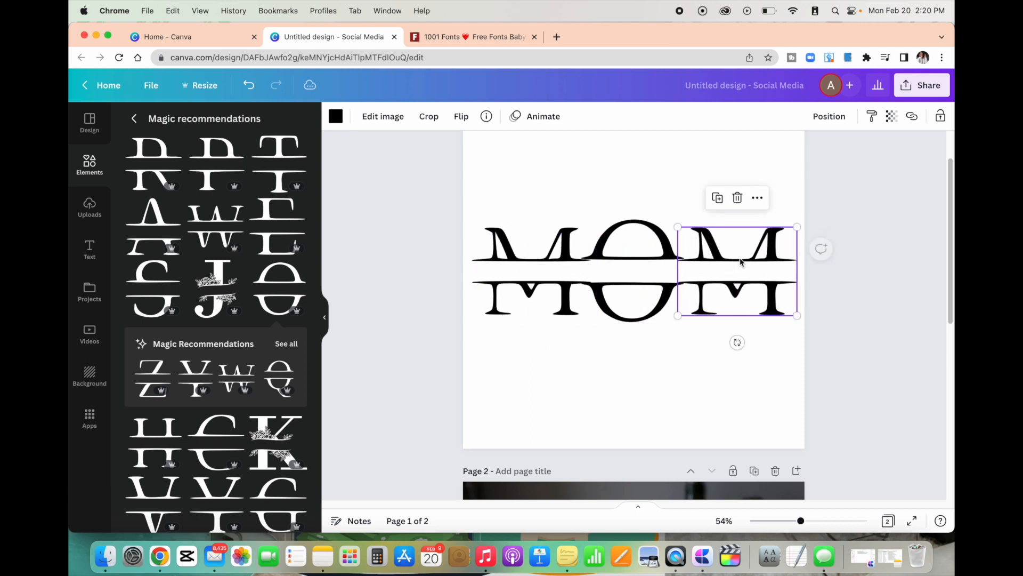
# Shrink the O slightly and nudge it and the last M until the split bars join across all three letters.
pyautogui.moveTo(644, 253); pyautogui.dragTo(644, 254)
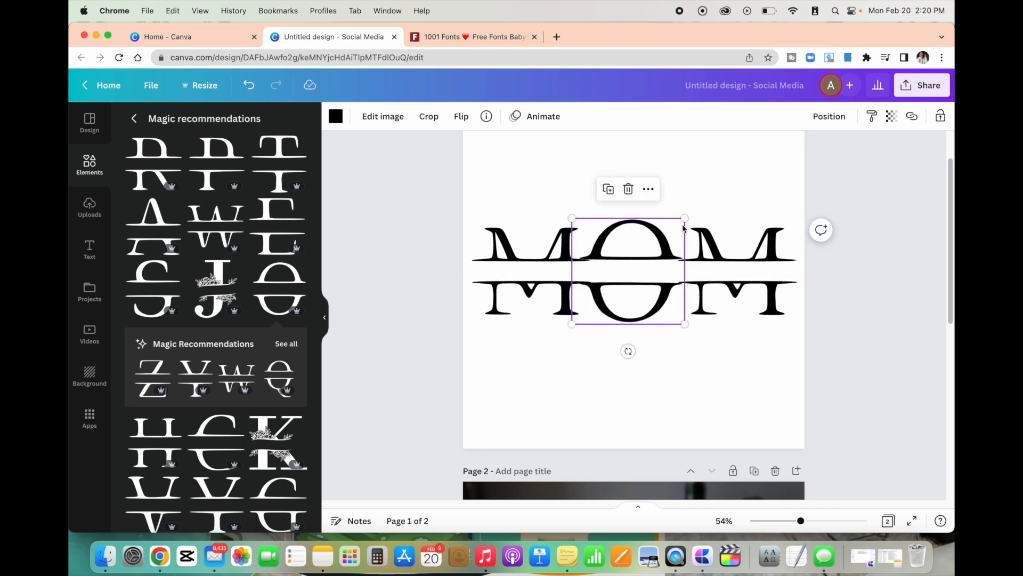
pyautogui.moveTo(687, 215); pyautogui.dragTo(684, 219)
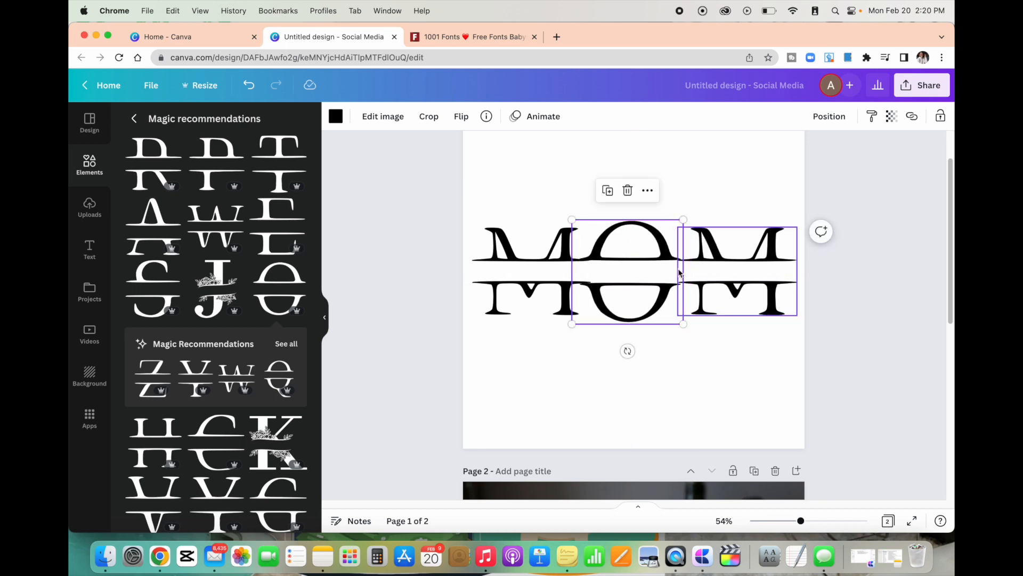
pyautogui.click(710, 280)
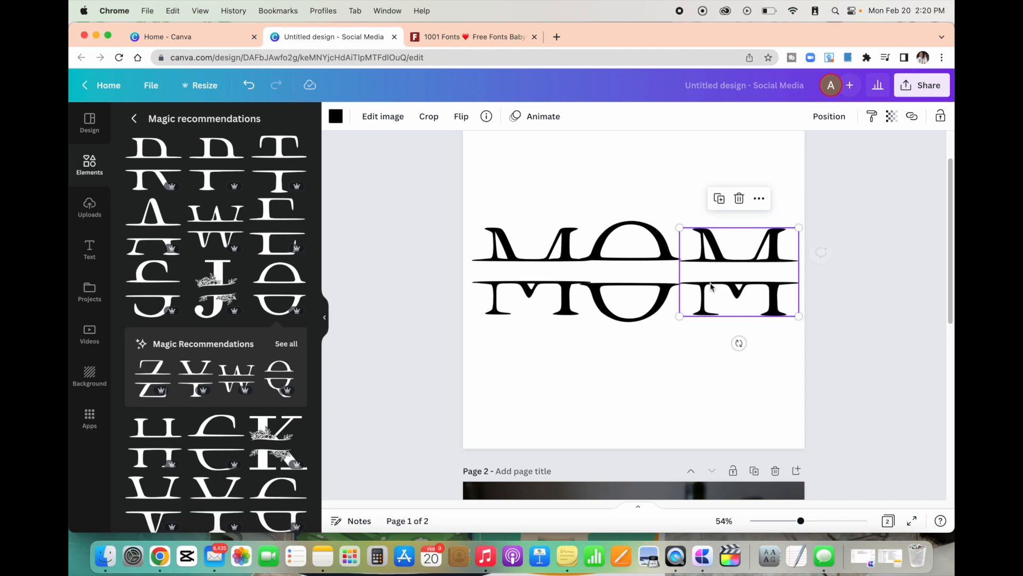
pyautogui.moveTo(627, 294); pyautogui.dragTo(629, 292)
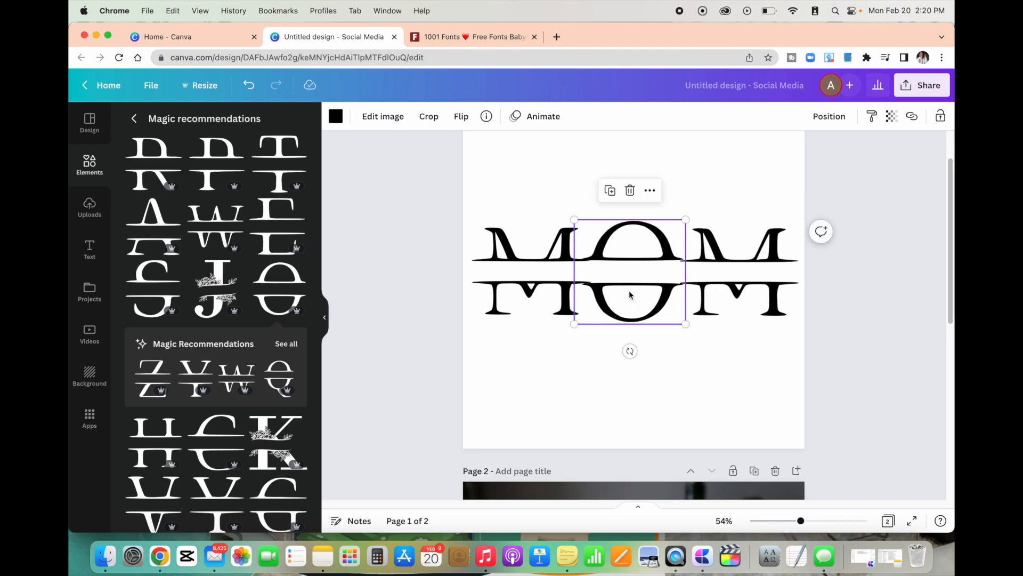
pyautogui.moveTo(685, 324); pyautogui.dragTo(684, 322)
pyautogui.moveTo(626, 302); pyautogui.dragTo(629, 296)
pyautogui.click(702, 265)
pyautogui.click(701, 411)
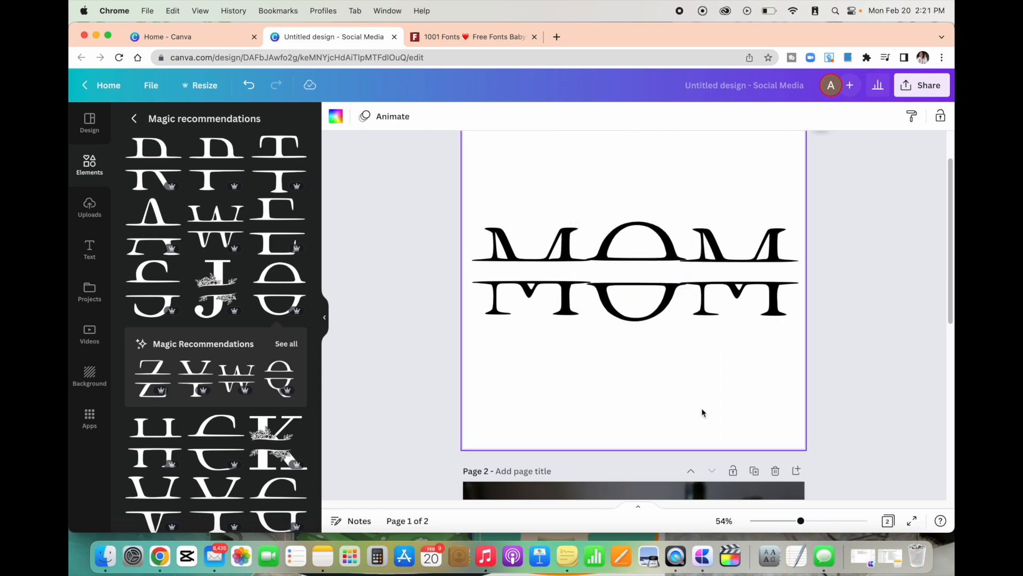
# Fine-tune the sizes of the last M and the first M so both sit evenly beside the O.
pyautogui.click(735, 305)
pyautogui.moveTo(800, 314); pyautogui.dragTo(798, 314)
pyautogui.click(573, 304)
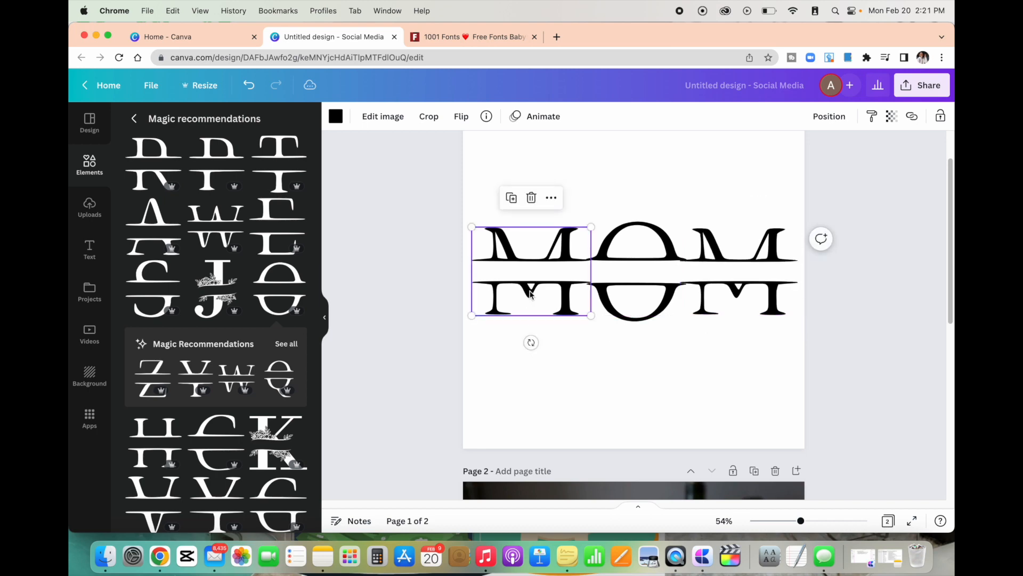
pyautogui.moveTo(589, 315); pyautogui.dragTo(591, 315)
pyautogui.click(667, 373)
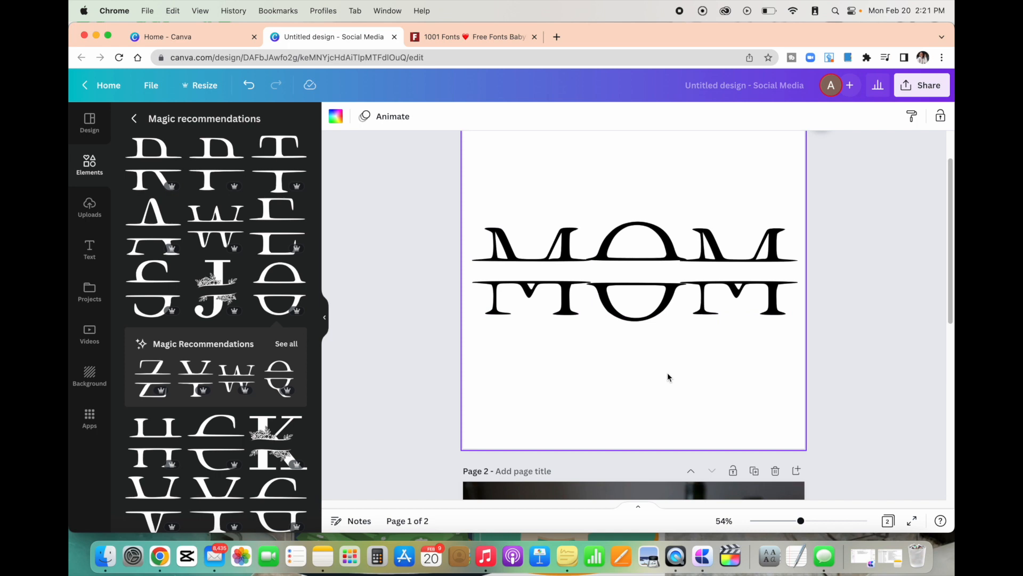
# Compare the MOM lettering with the reference photo on page 2, and check the three letters on page 1 by selecting them together.
pyautogui.scroll(-10, 667, 372)
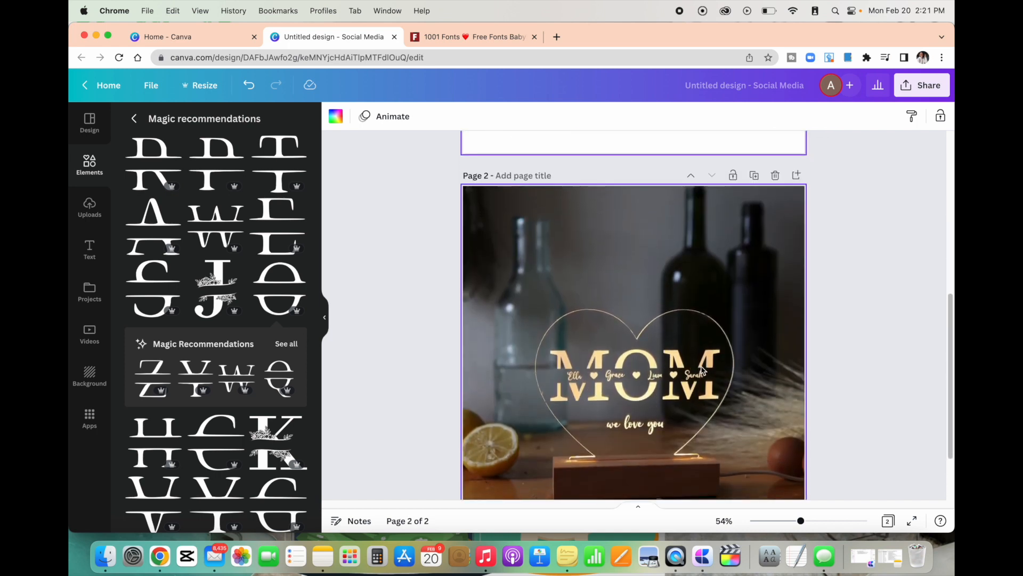
pyautogui.scroll(4, 701, 370)
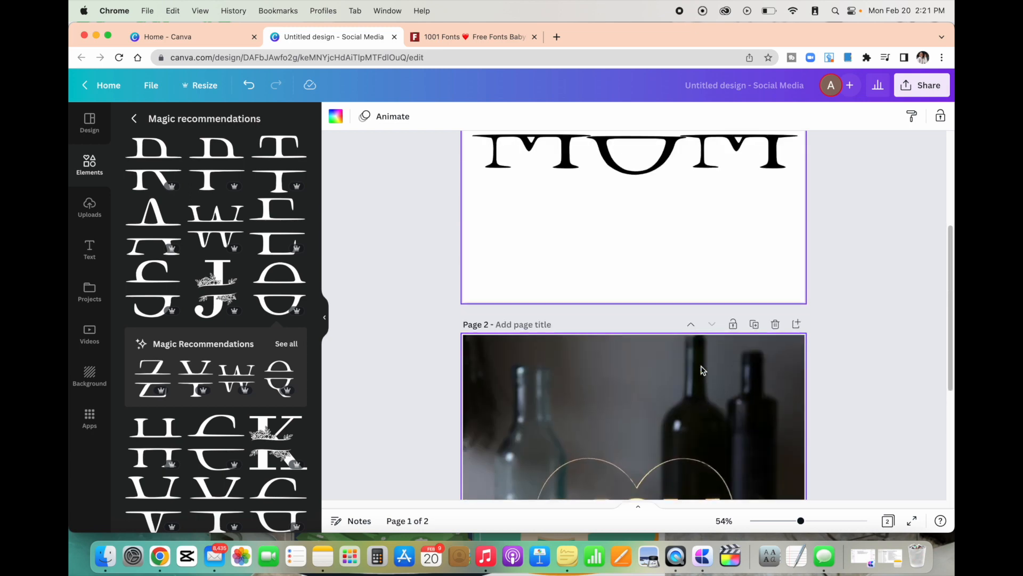
pyautogui.scroll(-2, 702, 369)
pyautogui.scroll(8, 700, 368)
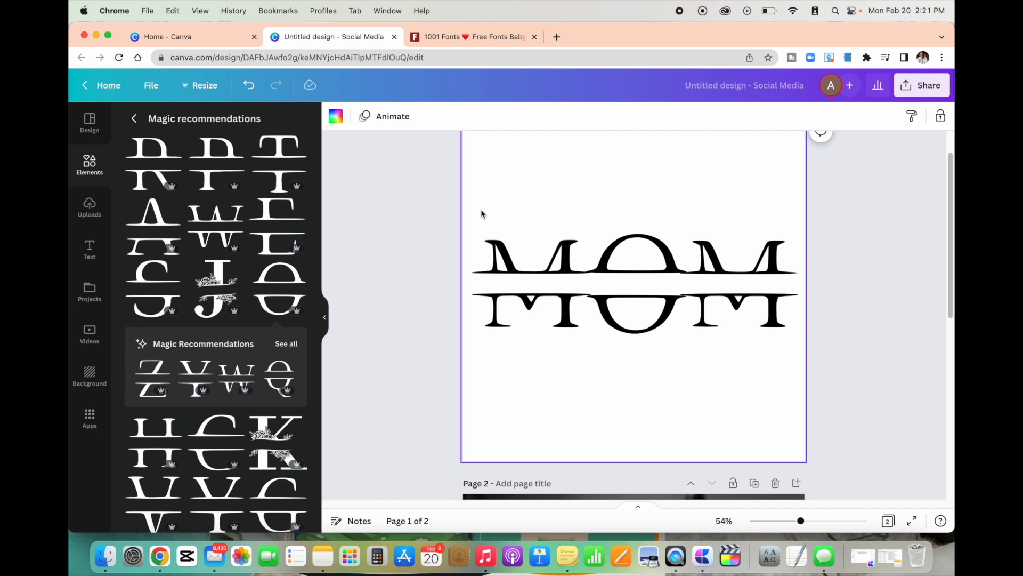
pyautogui.moveTo(462, 211); pyautogui.dragTo(794, 345)
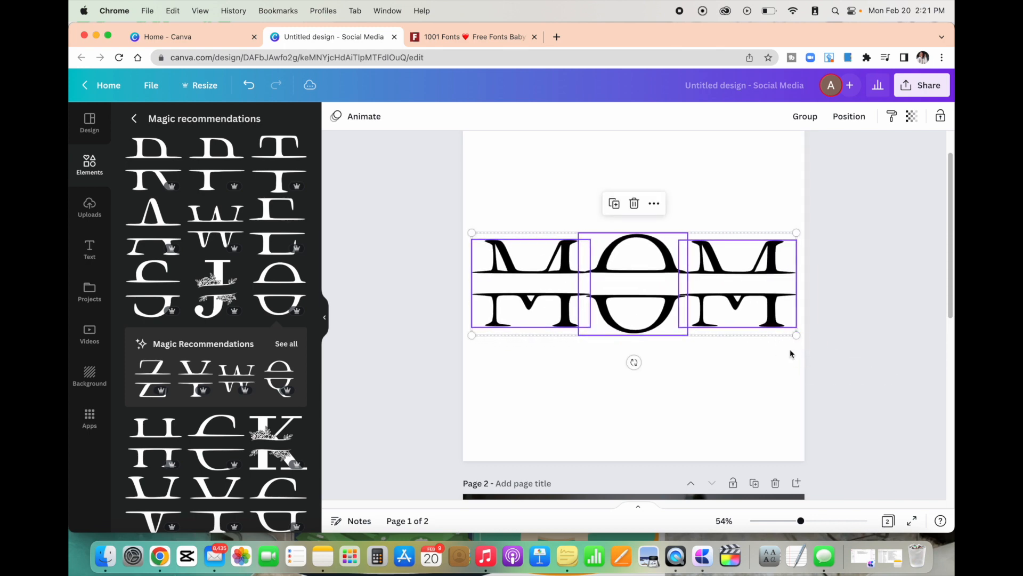
pyautogui.click(706, 364)
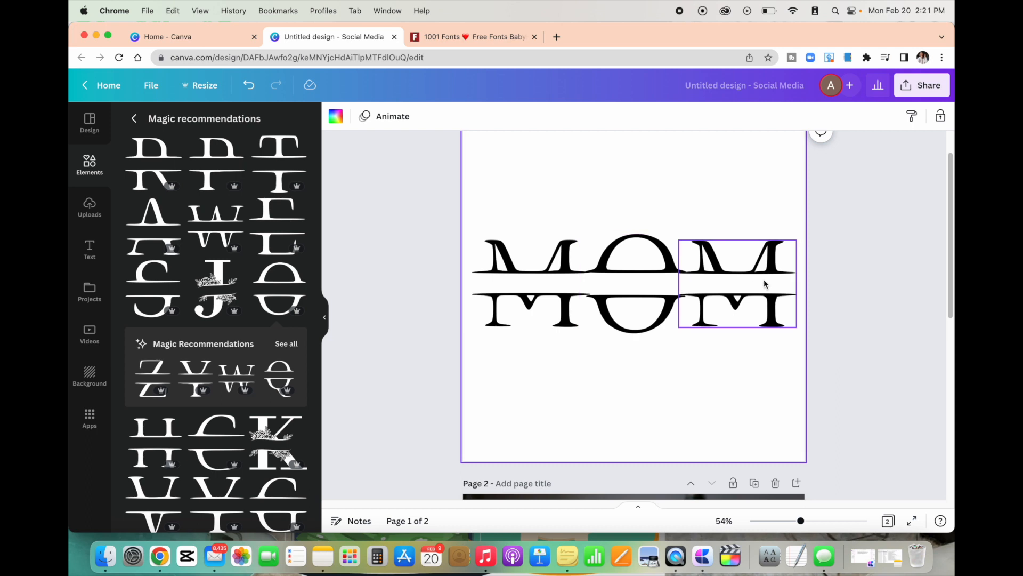
# Add a body text box on page 1, enlarge it to size 18.8 and place it in the gap, starting at the first M.
pyautogui.scroll(2, 530, 243)
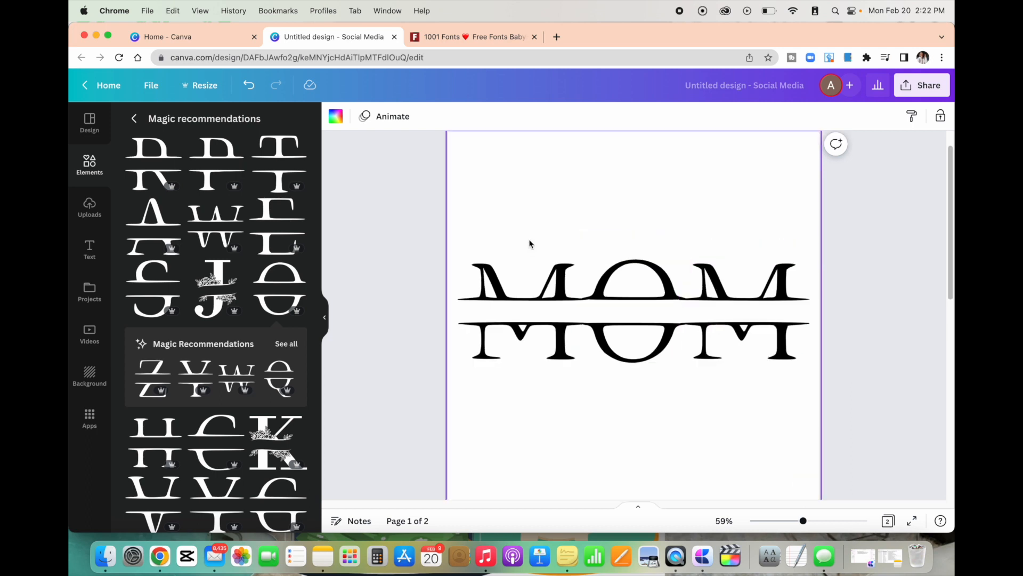
pyautogui.click(89, 251)
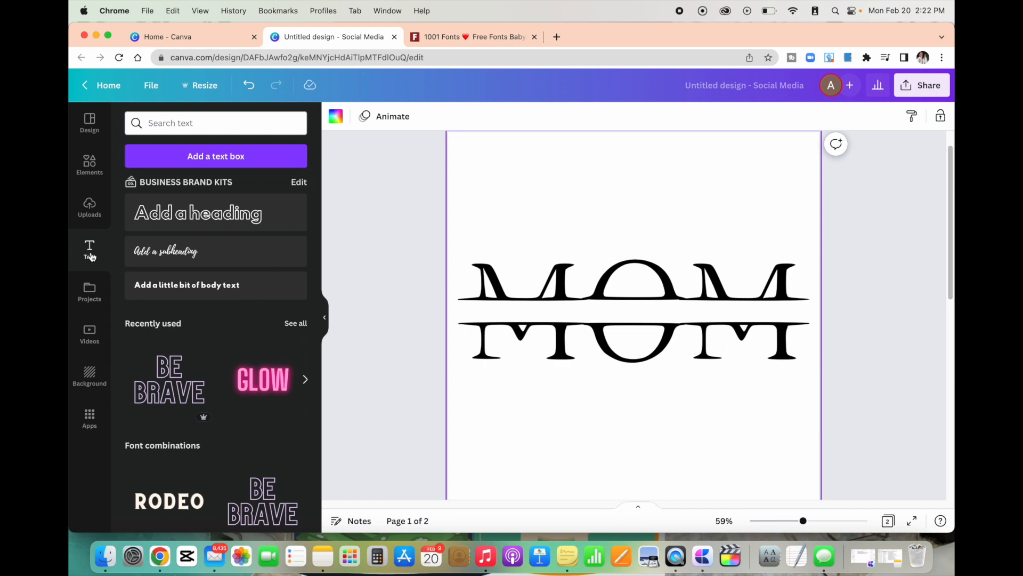
pyautogui.click(164, 288)
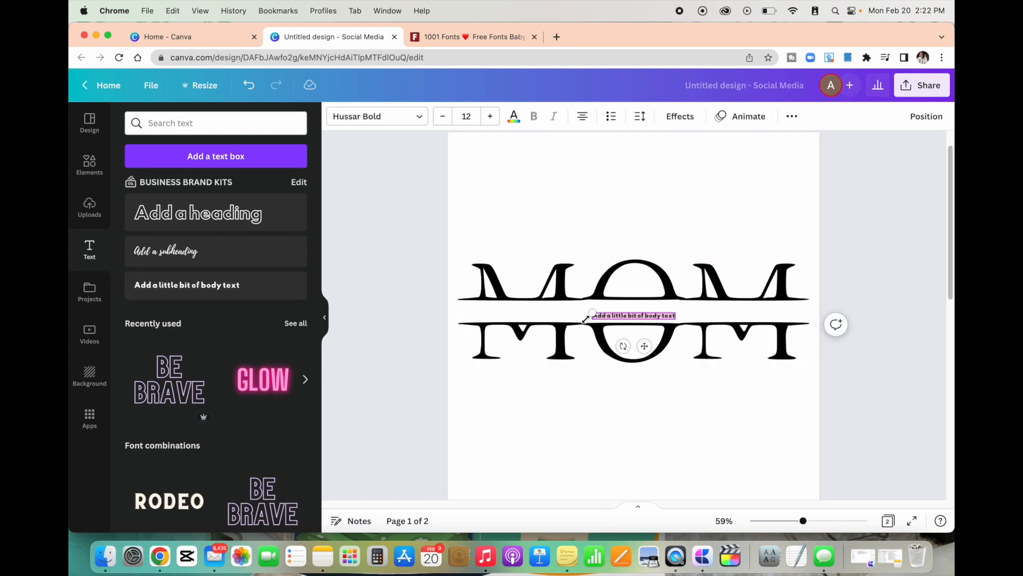
pyautogui.moveTo(592, 313); pyautogui.dragTo(524, 317)
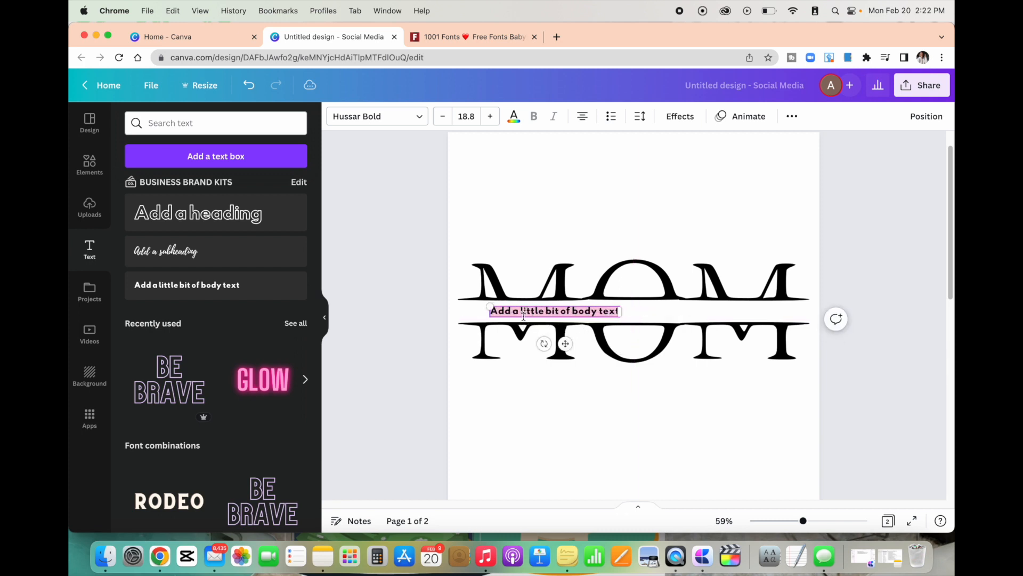
pyautogui.click(598, 420)
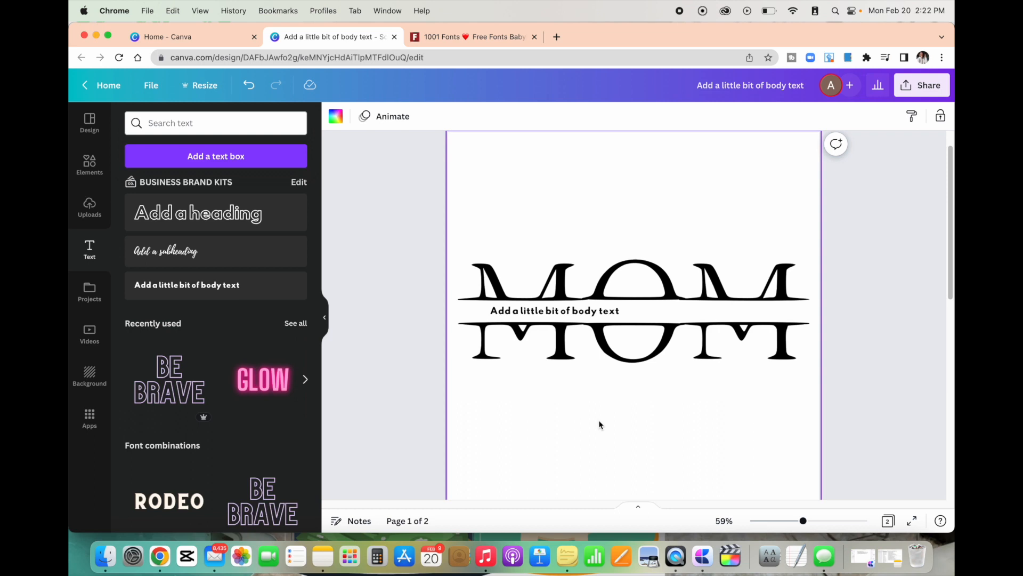
# Replace the placeholder text with the first child's name from the reference photo, enlarged to size 35.7 in the first M's gap.
pyautogui.scroll(-5, 599, 424)
pyautogui.scroll(3, 599, 424)
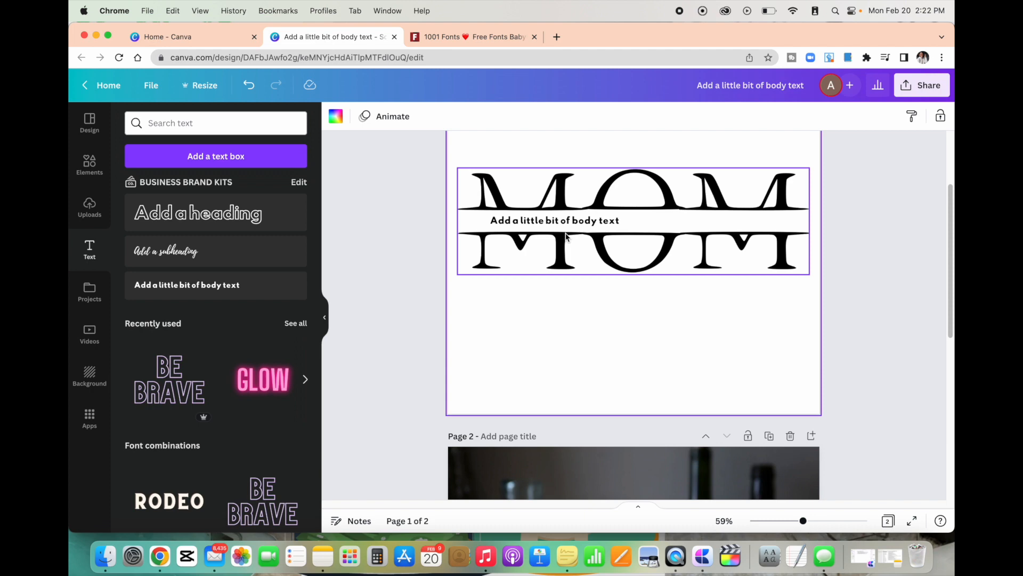
pyautogui.scroll(1, 566, 236)
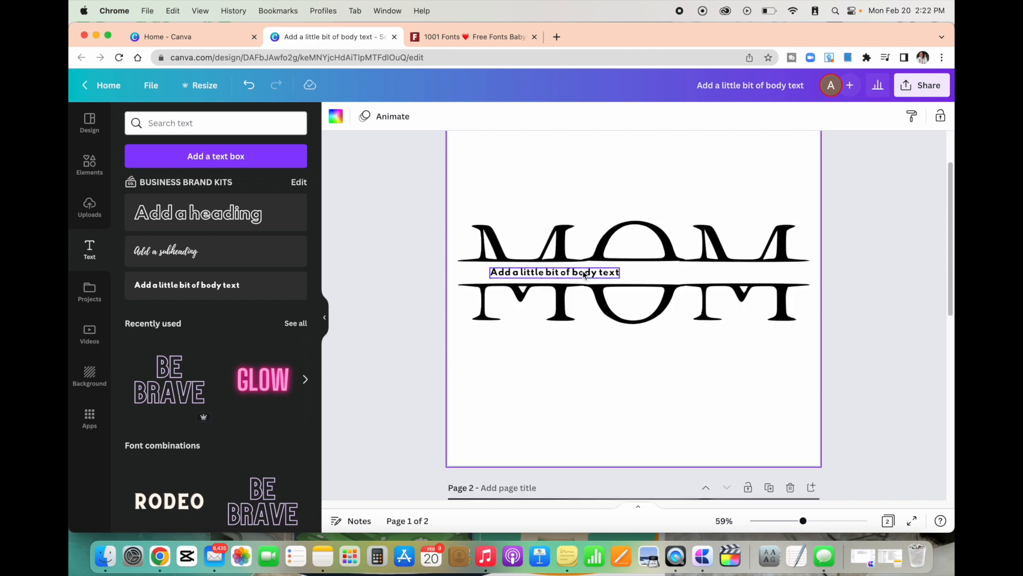
pyautogui.scroll(-6, 586, 319)
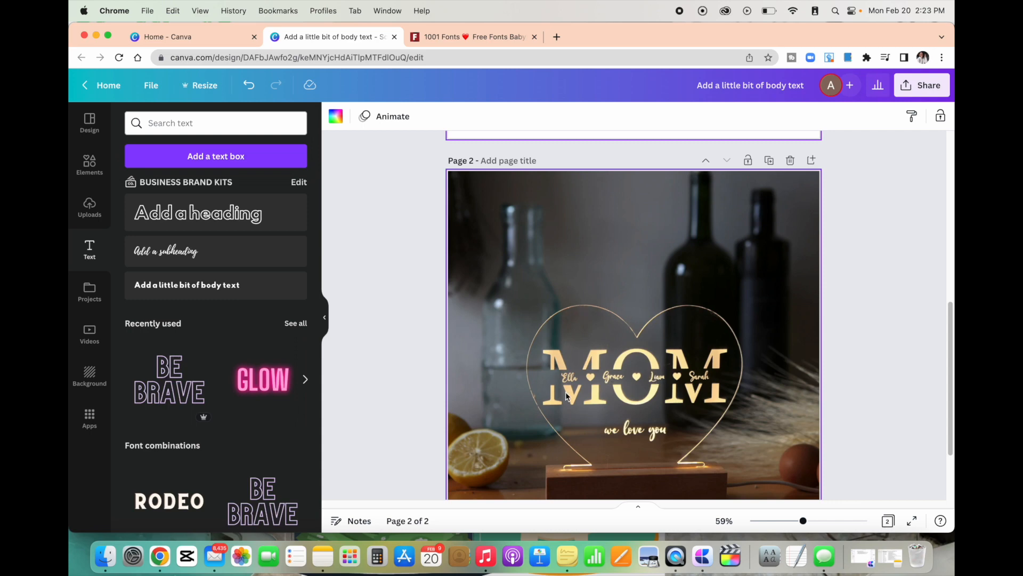
pyautogui.scroll(5, 608, 391)
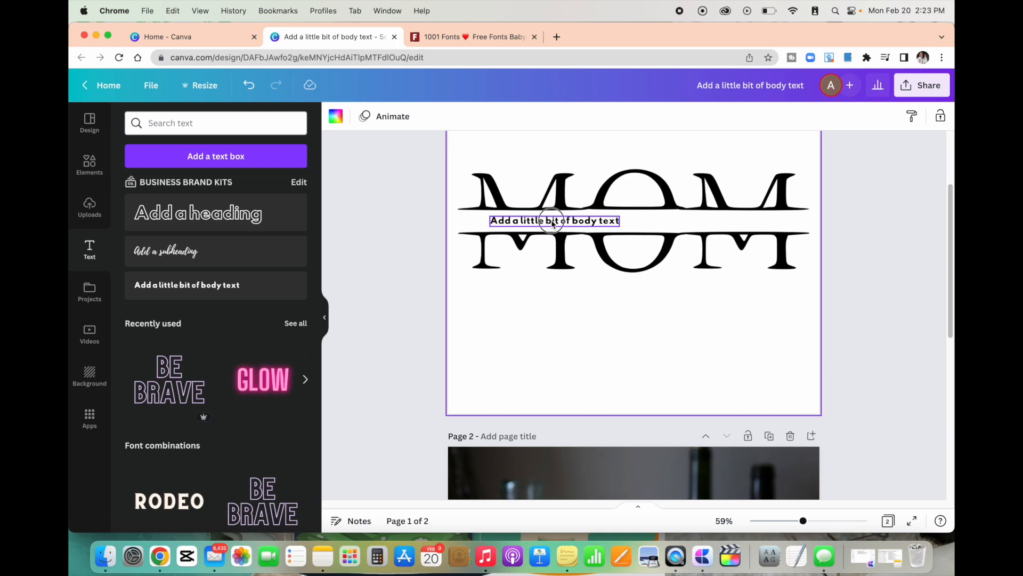
pyautogui.click(552, 224)
pyautogui.click(552, 222)
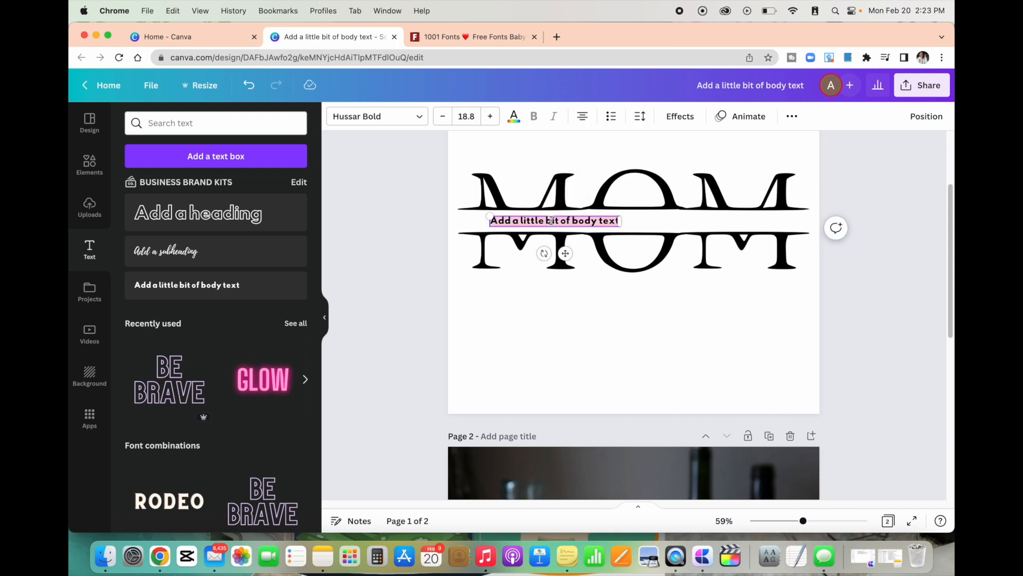
pyautogui.write('Ella')
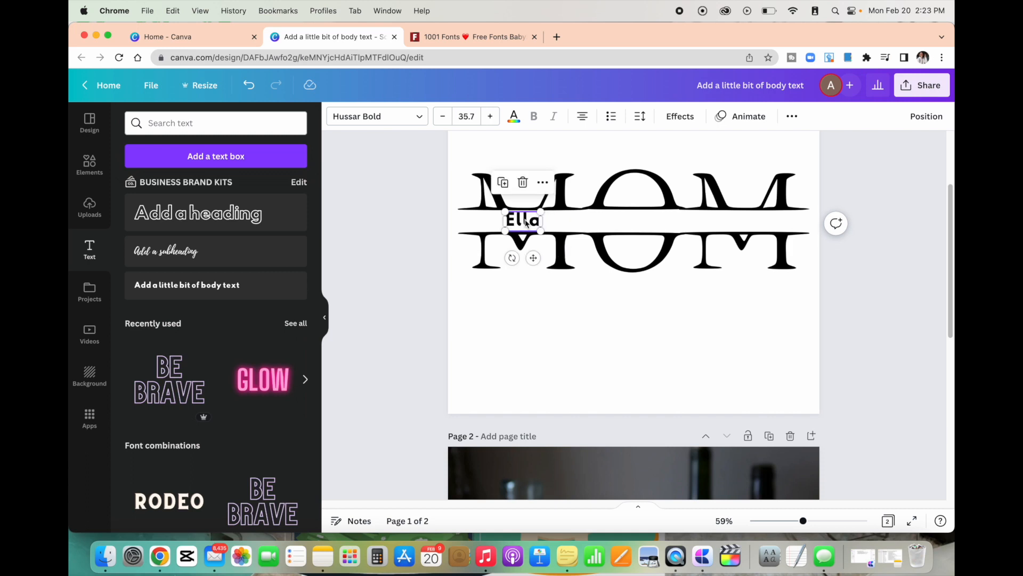
# Search the fonts for "cursive" and try Feeling Passionate on the first child's name.
pyautogui.click(421, 122)
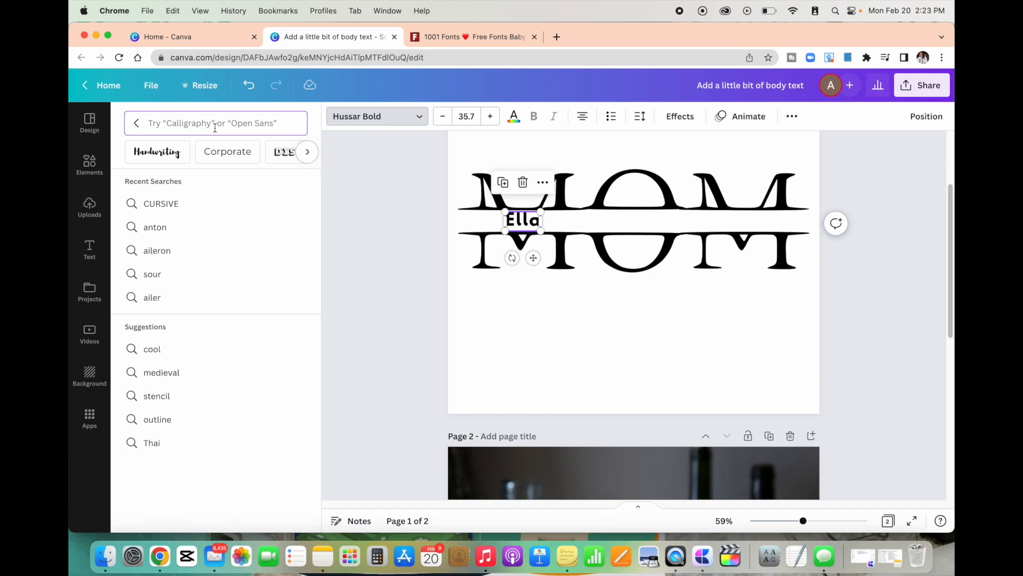
pyautogui.write('cursive')
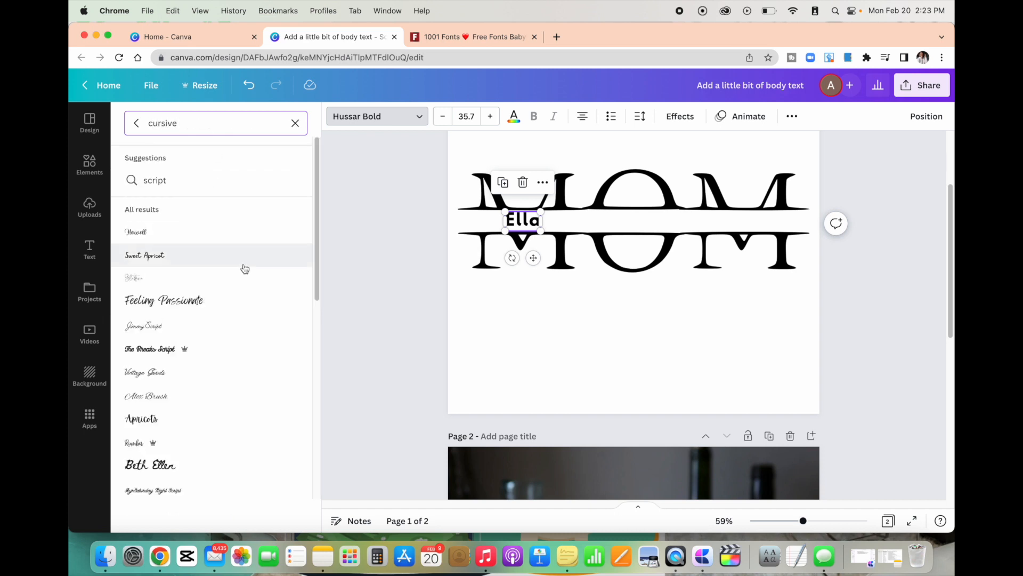
pyautogui.scroll(-1, 244, 266)
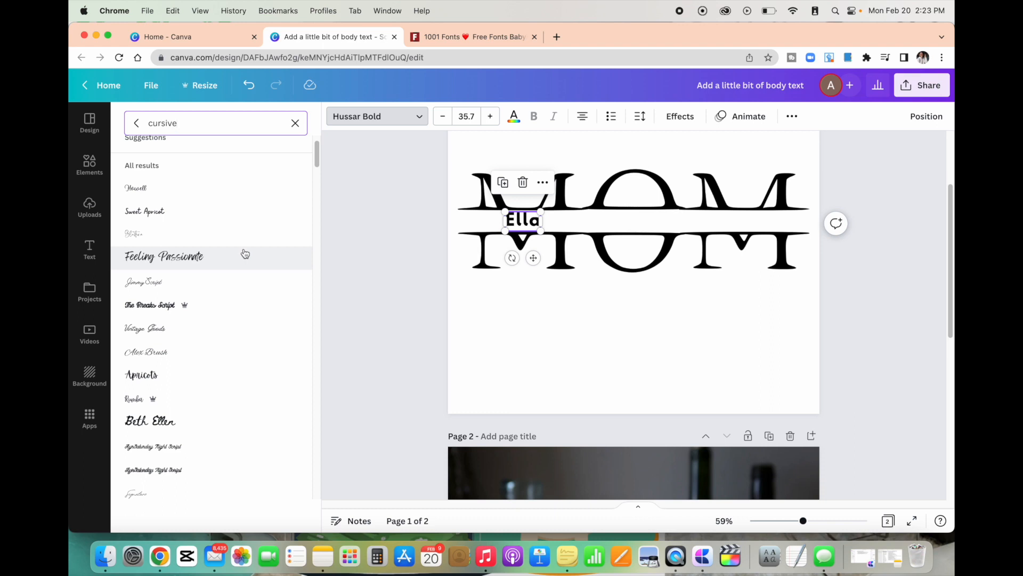
pyautogui.click(241, 253)
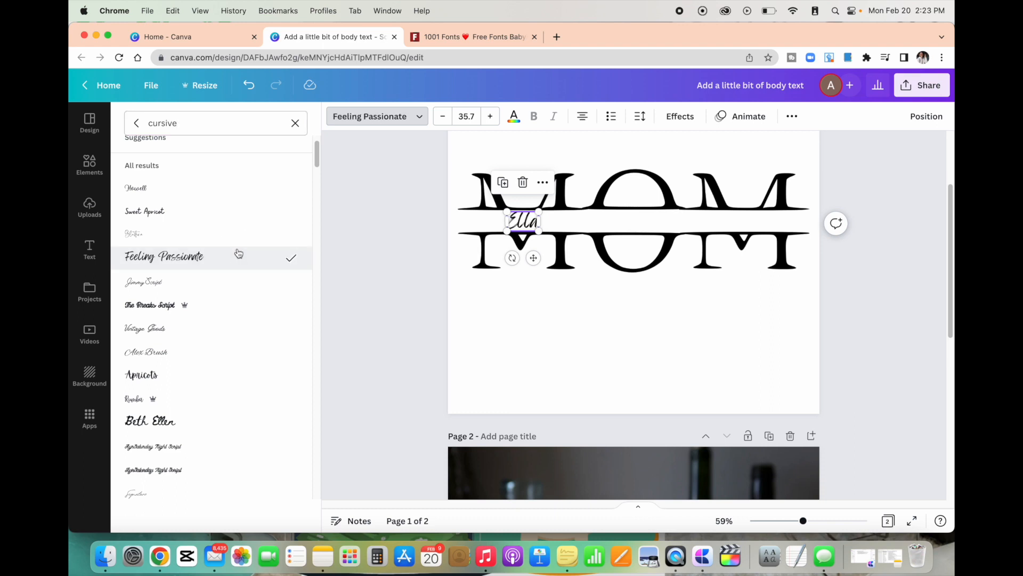
pyautogui.click(294, 122)
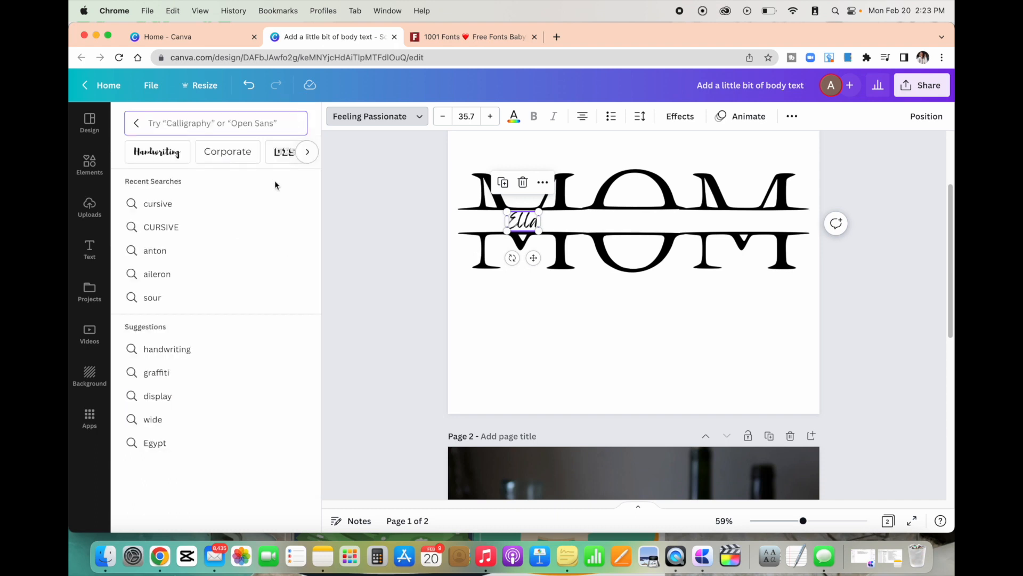
pyautogui.click(136, 125)
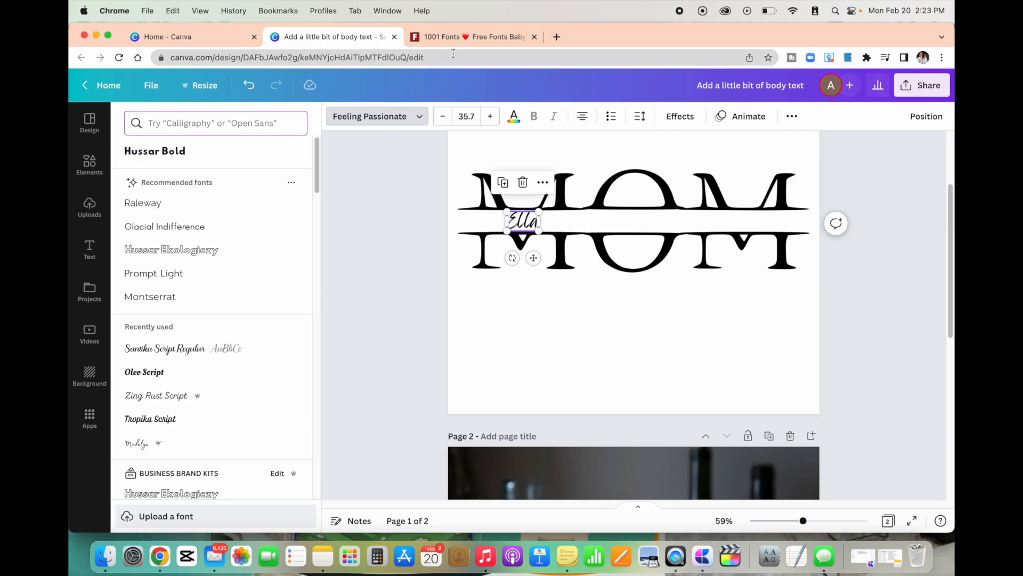
# Switch to the 1001 Fonts site and browse its new free fonts for script-style lettering.
pyautogui.click(445, 40)
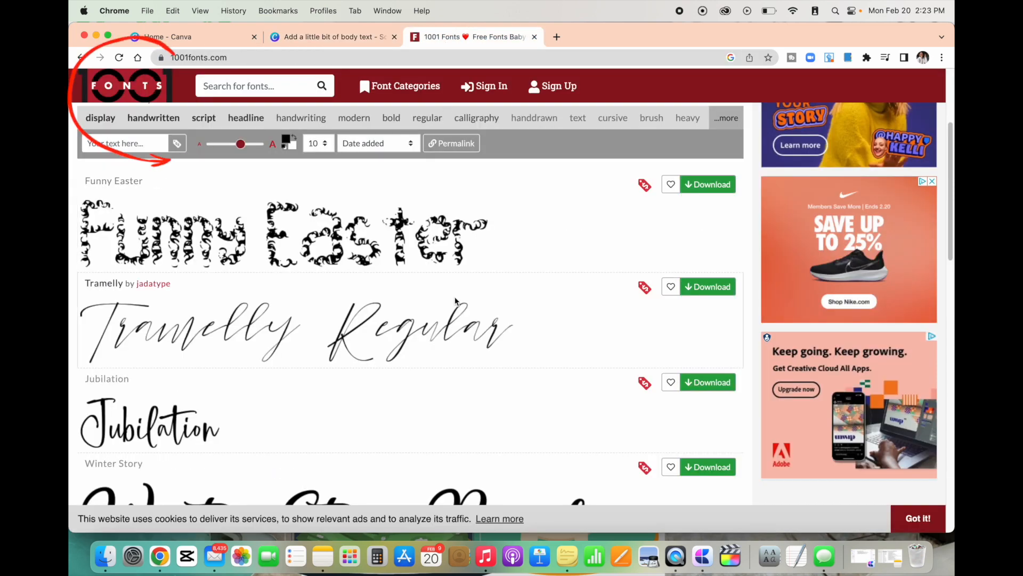
pyautogui.scroll(1, 455, 296)
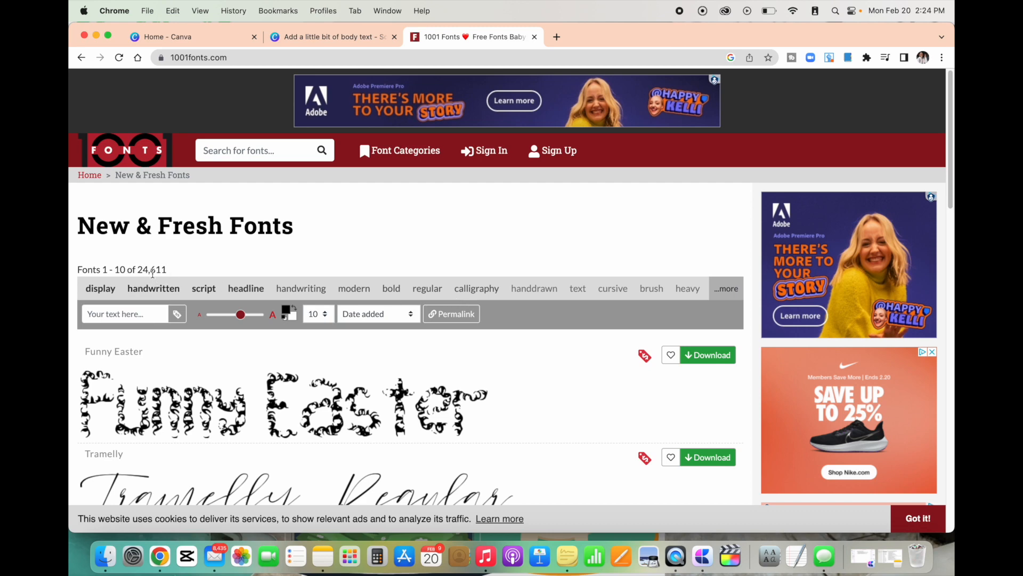
pyautogui.scroll(-5, 217, 255)
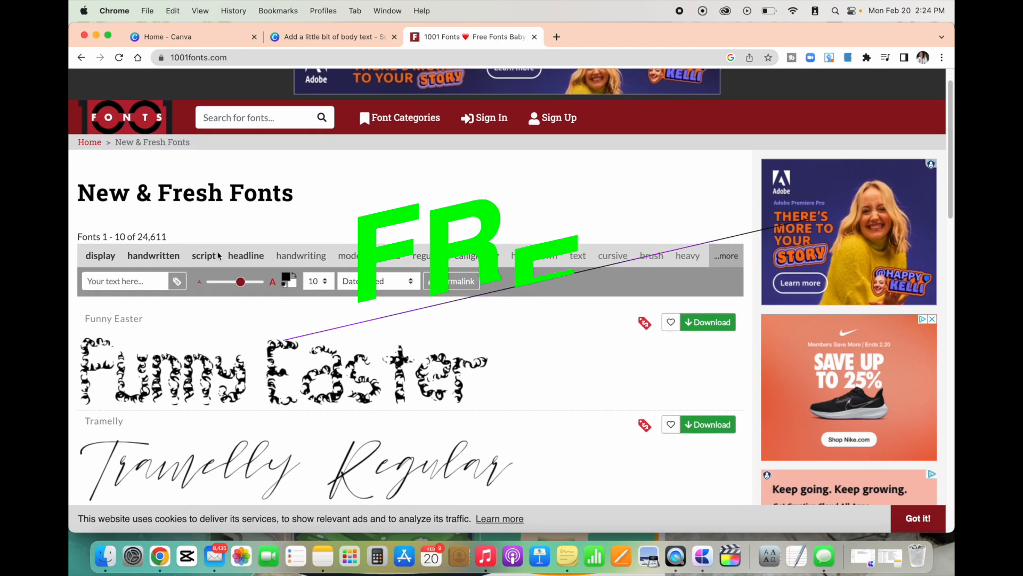
pyautogui.scroll(-2, 217, 255)
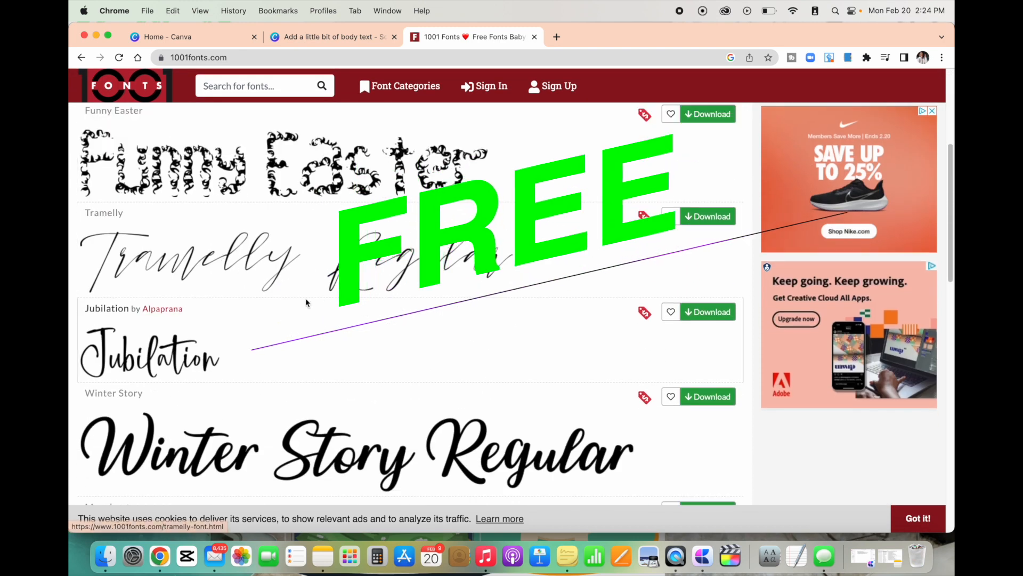
pyautogui.scroll(-3, 306, 302)
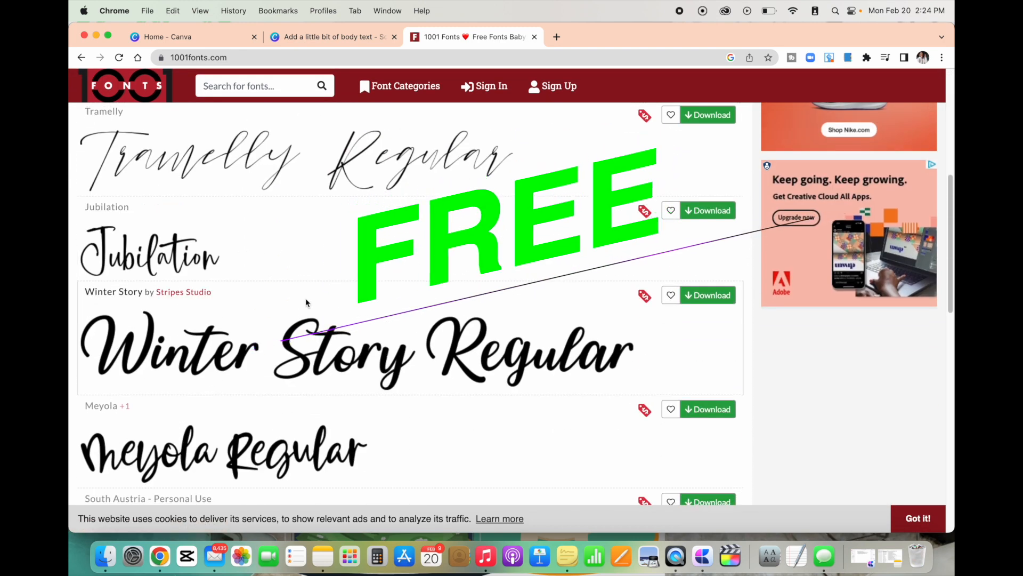
pyautogui.scroll(-3, 307, 303)
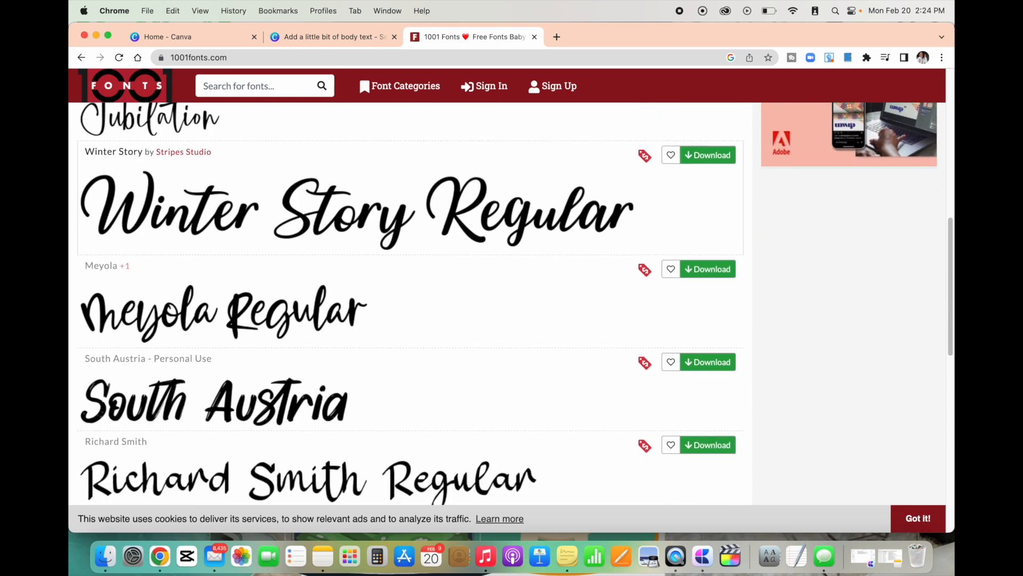
pyautogui.scroll(2, 306, 302)
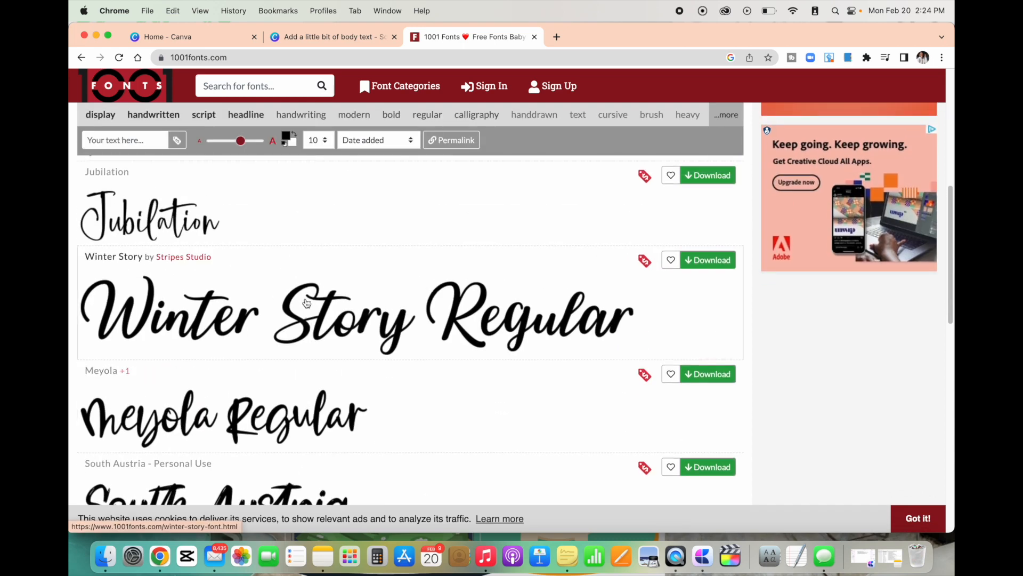
pyautogui.scroll(3, 330, 271)
pyautogui.scroll(3, 330, 271)
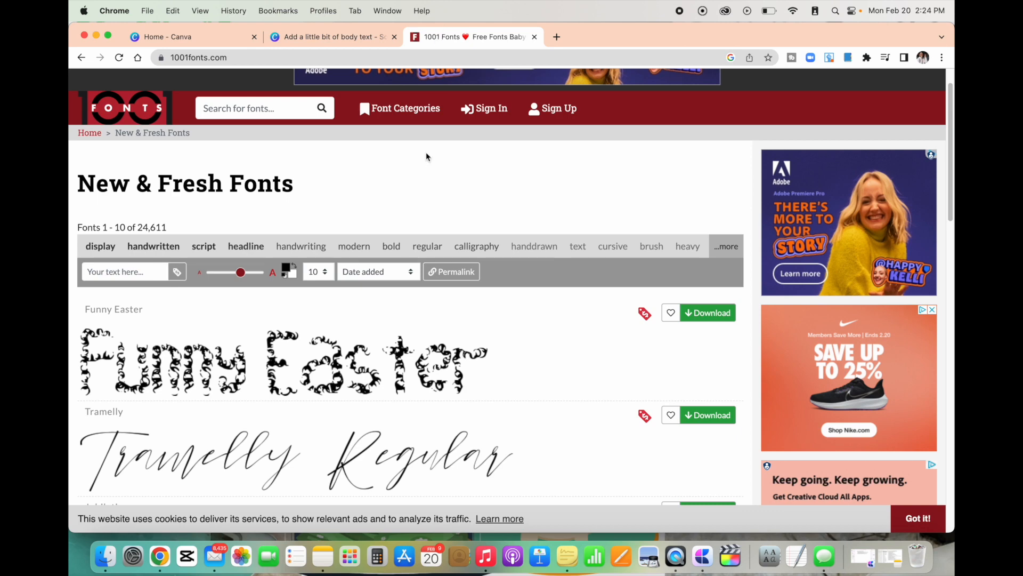
# Switch back to the Canva design and set the first child's name in Santika Script Regular.
pyautogui.click(364, 37)
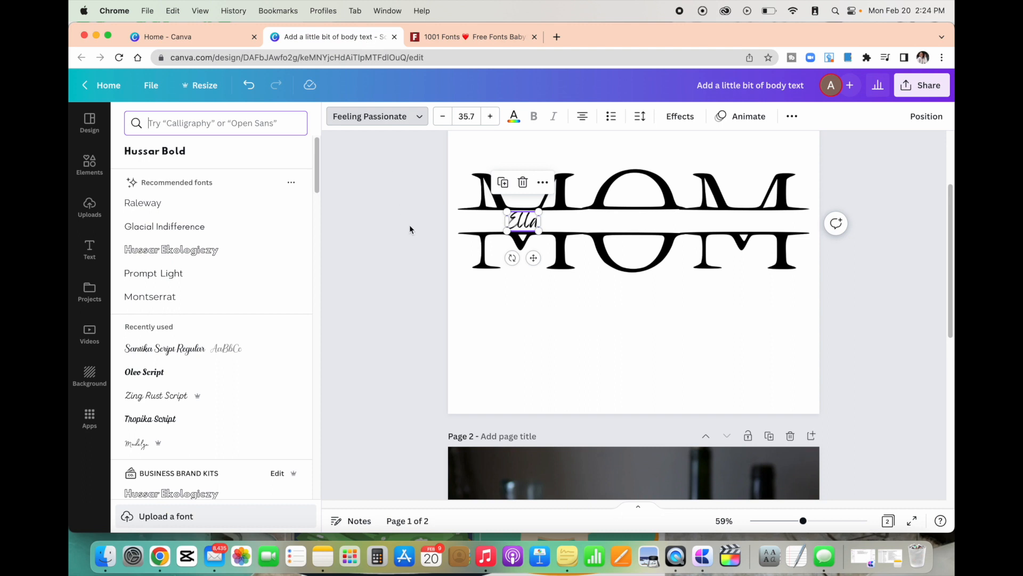
pyautogui.click(194, 350)
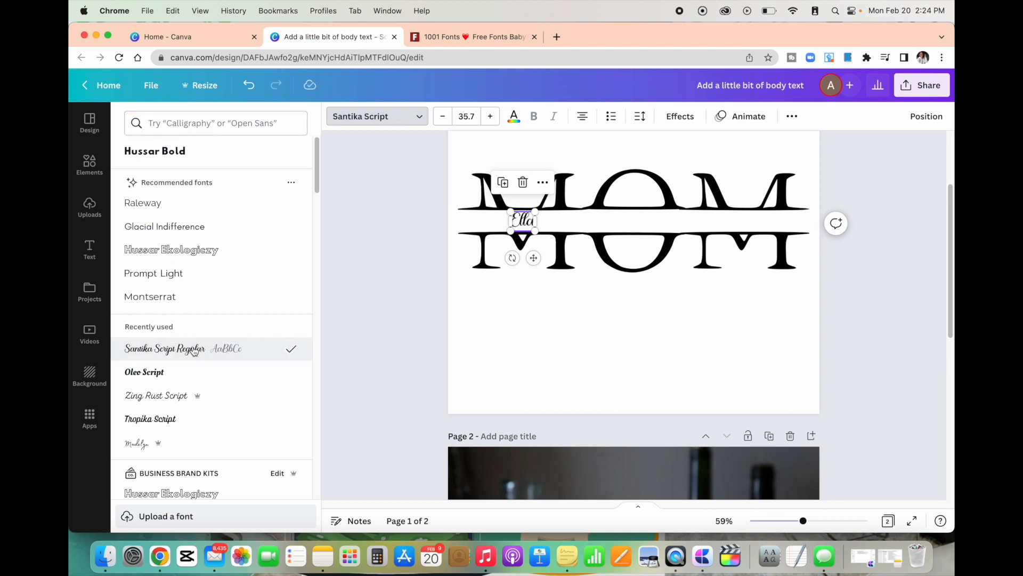
pyautogui.click(371, 272)
# Insert a black heart emoji after the first child's name on page 1 and widen the text box slightly.
pyautogui.click(589, 305)
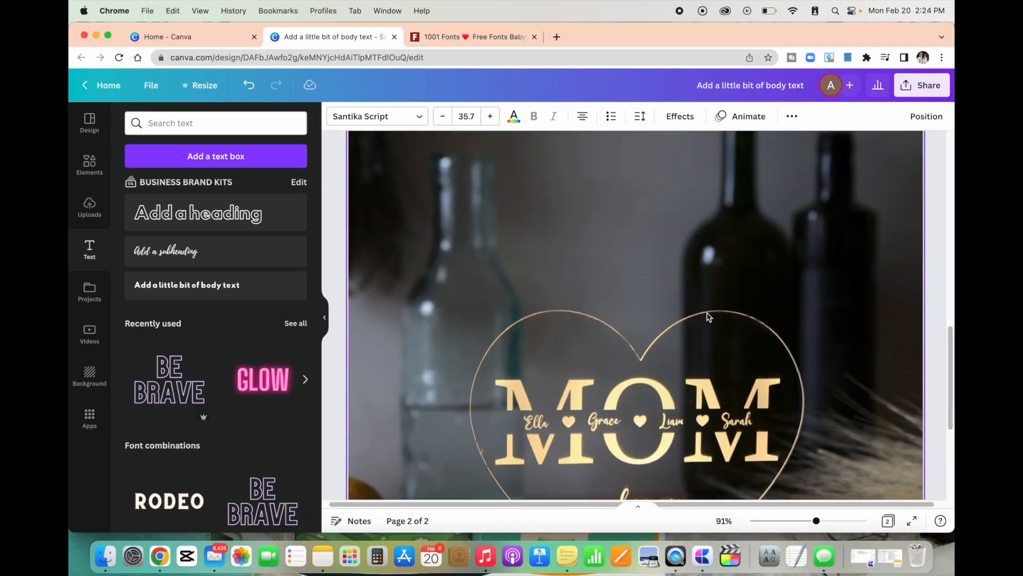
pyautogui.scroll(3, 709, 317)
pyautogui.scroll(6, 707, 313)
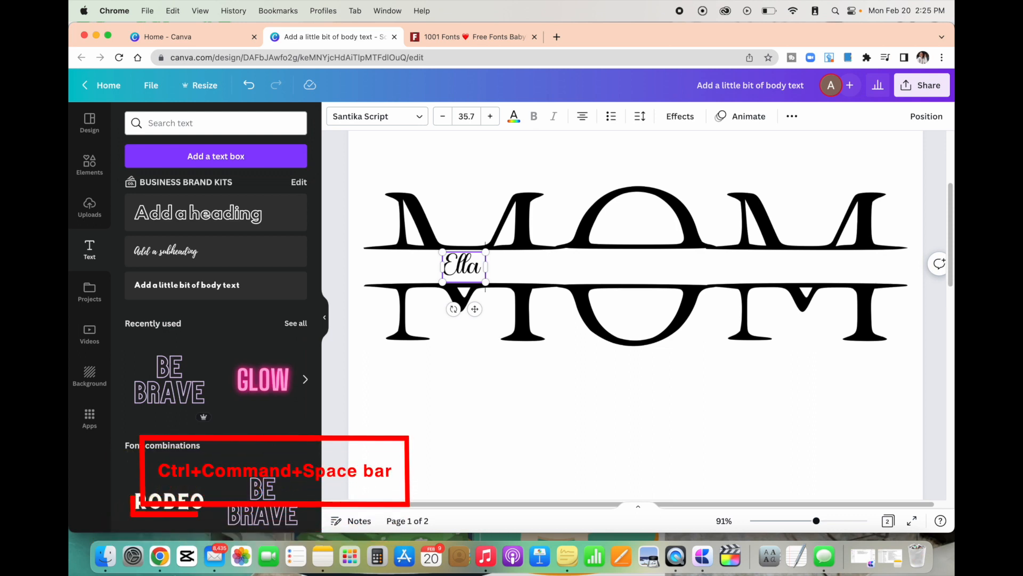
pyautogui.press('ctrl+super+space')
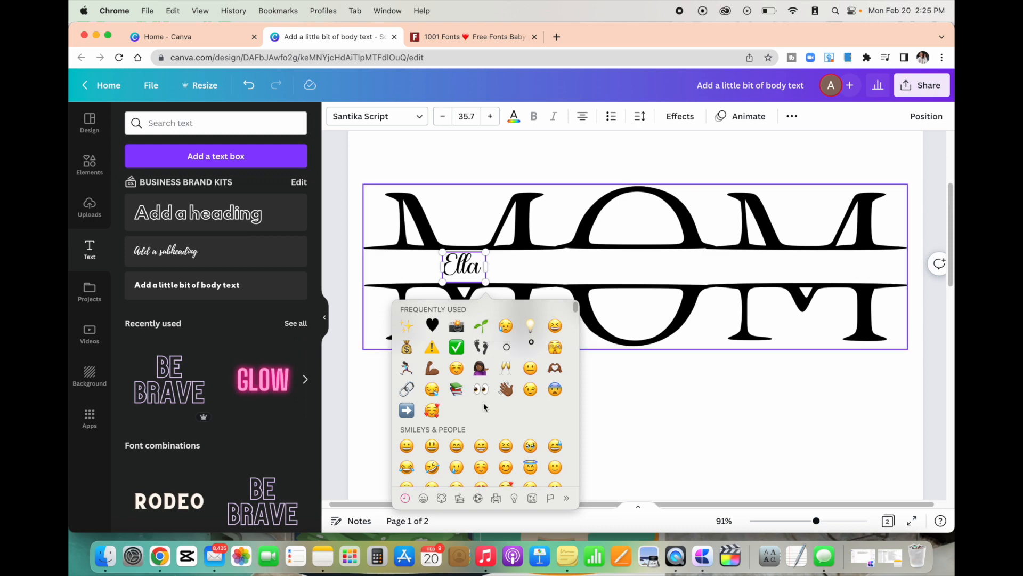
pyautogui.click(432, 324)
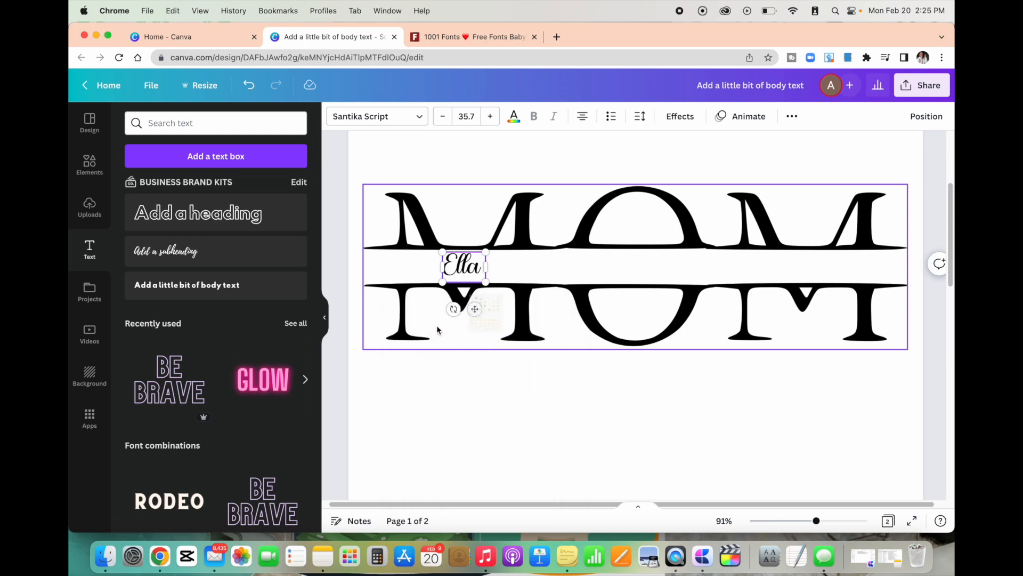
pyautogui.click(539, 448)
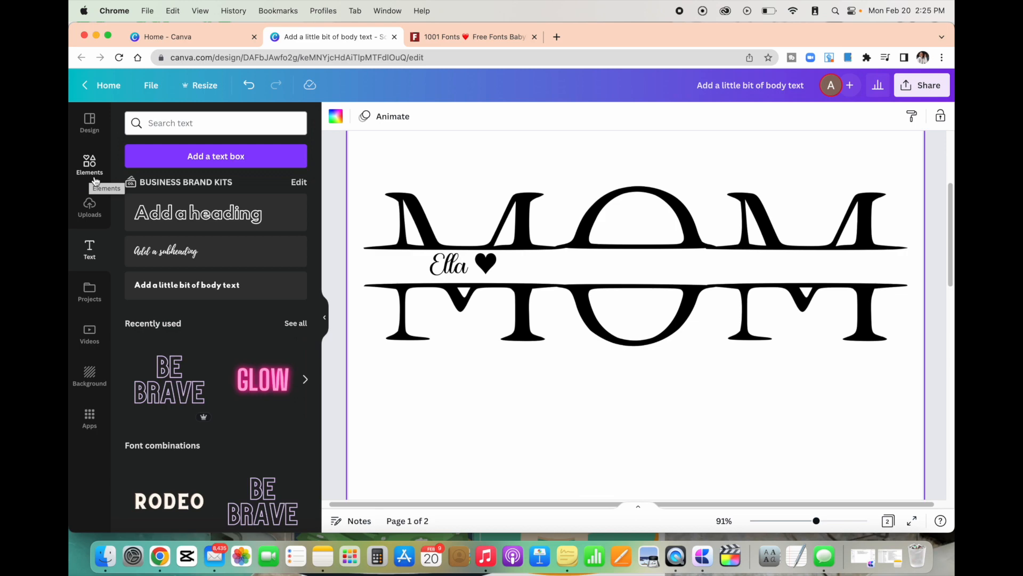
pyautogui.click(469, 272)
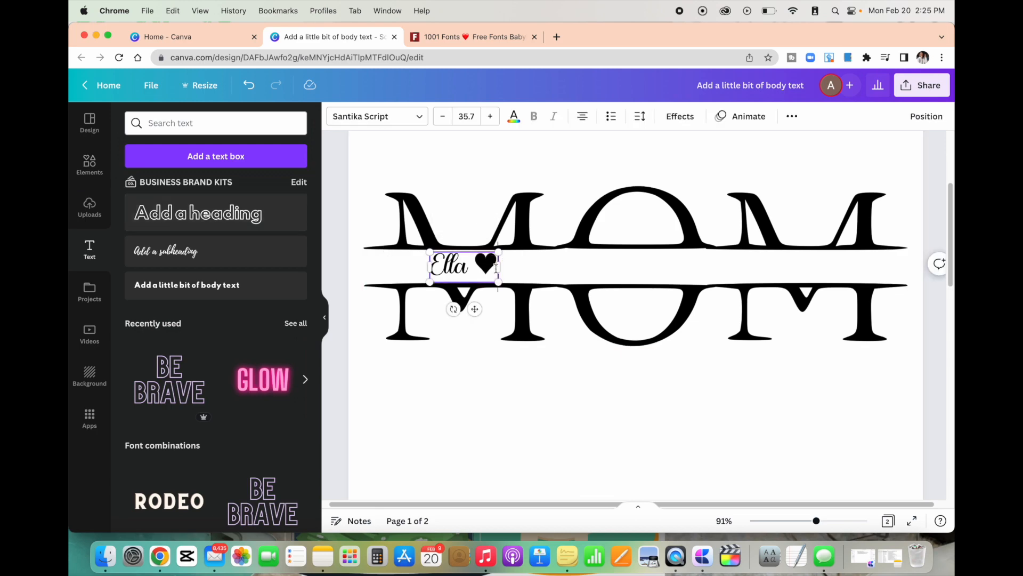
pyautogui.moveTo(497, 268); pyautogui.dragTo(501, 267)
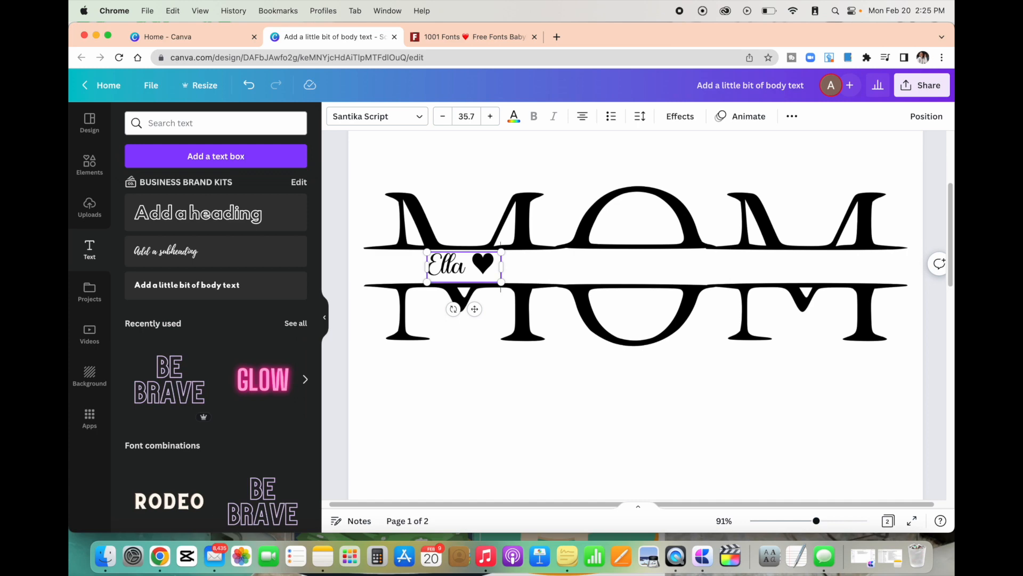
# Add the second child's name from the page 2 reference photo after the heart, followed by another black heart.
pyautogui.scroll(-10, 622, 332)
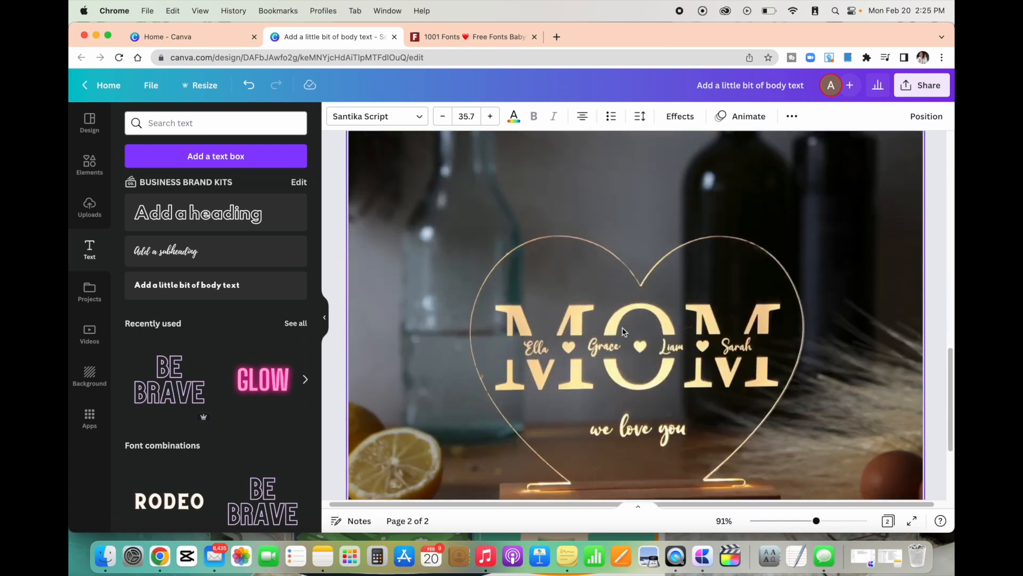
pyautogui.scroll(10, 622, 332)
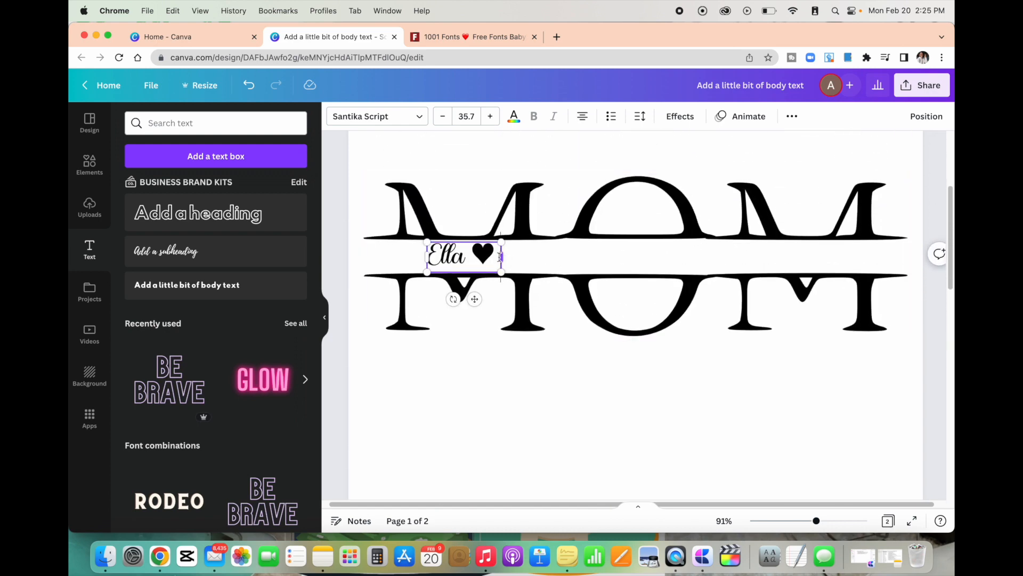
pyautogui.click(498, 257)
pyautogui.write('Gra')
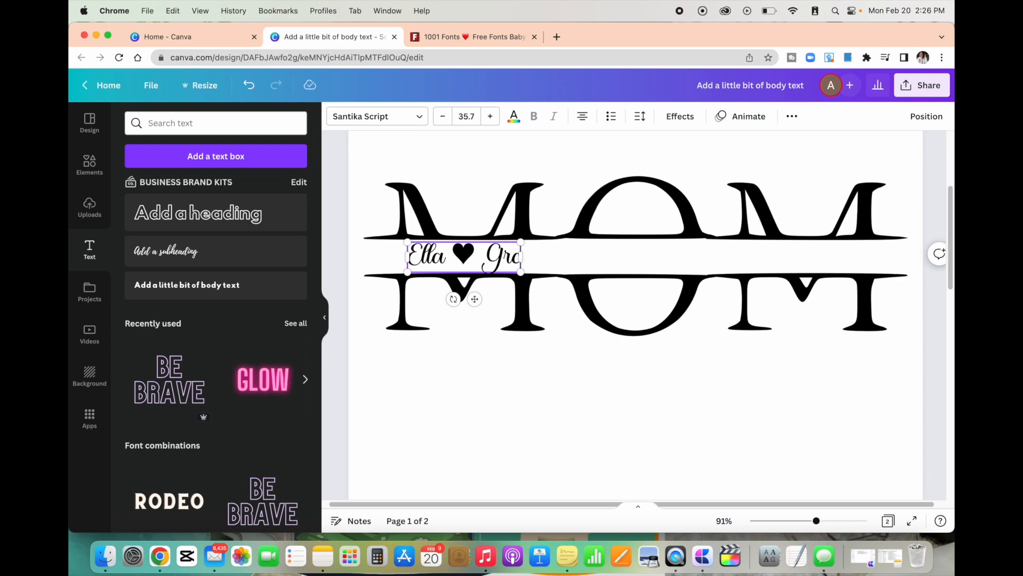
pyautogui.write('ce')
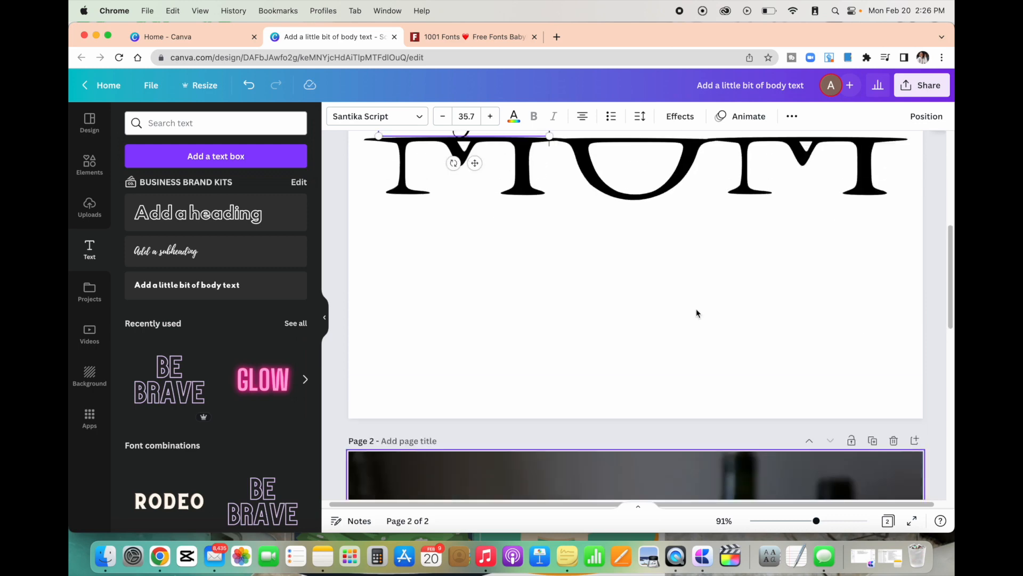
# Add the third child's name and a third black heart to the line, and widen the text box to the O's far edge.
pyautogui.scroll(6, 696, 313)
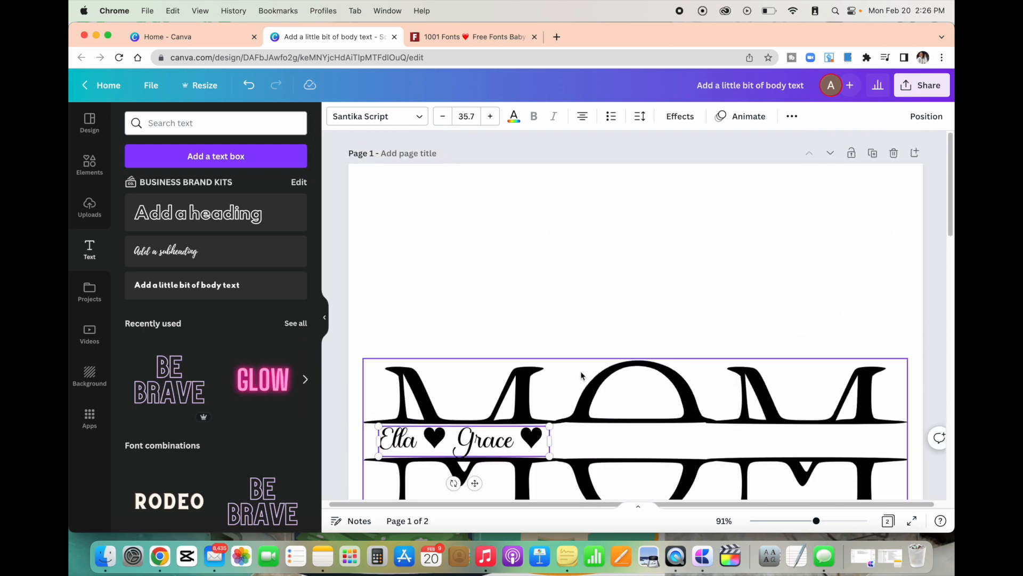
pyautogui.scroll(-2, 582, 375)
pyautogui.write('Liam')
pyautogui.press('ctrl+super+space')
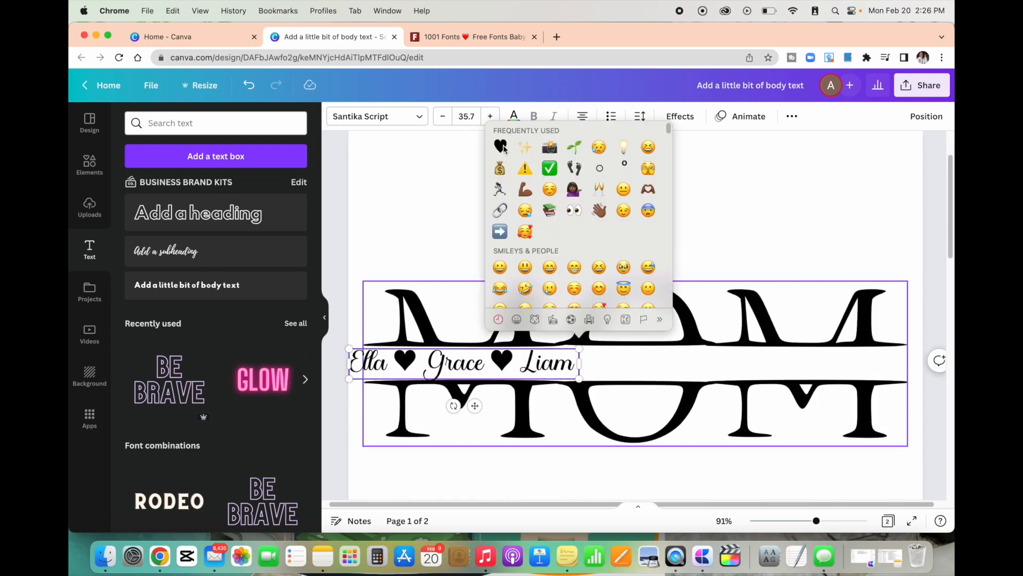
pyautogui.click(503, 148)
pyautogui.moveTo(650, 377)
pyautogui.mouseDown()
pyautogui.moveTo(682, 382)
pyautogui.moveTo(664, 365)
pyautogui.mouseUp()
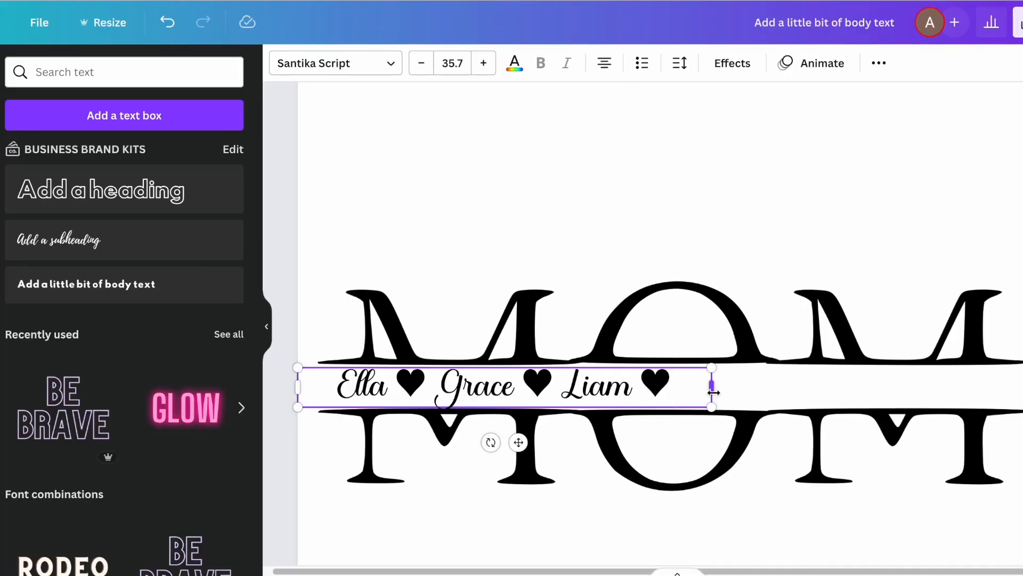
pyautogui.moveTo(713, 393); pyautogui.dragTo(768, 386)
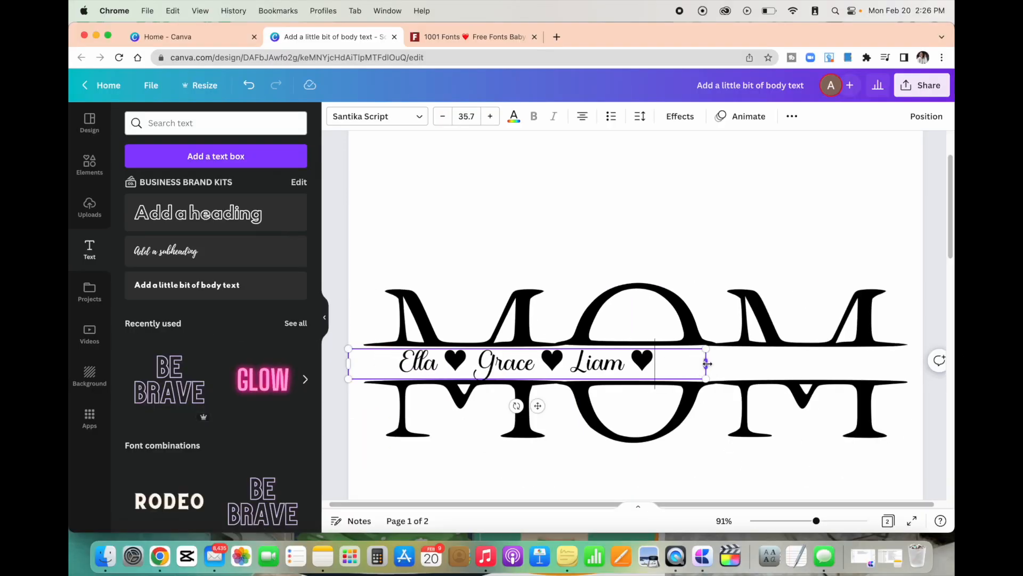
# Complete the line with the fourth child's name from the reference photo and widen the text box to centre the names in the gap.
pyautogui.scroll(-2, 707, 363)
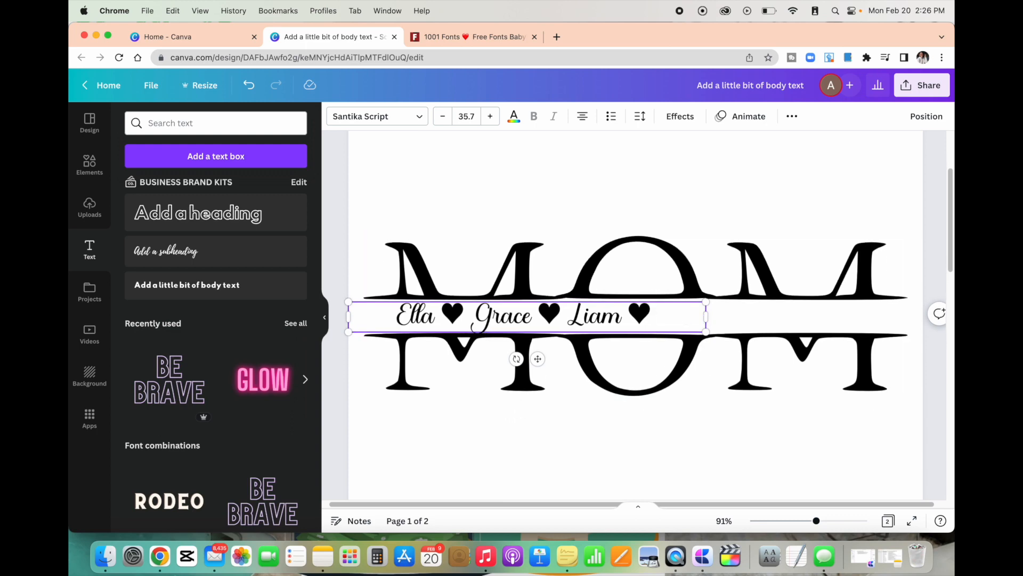
pyautogui.scroll(-10, 686, 319)
pyautogui.scroll(-3, 657, 325)
pyautogui.scroll(12, 657, 325)
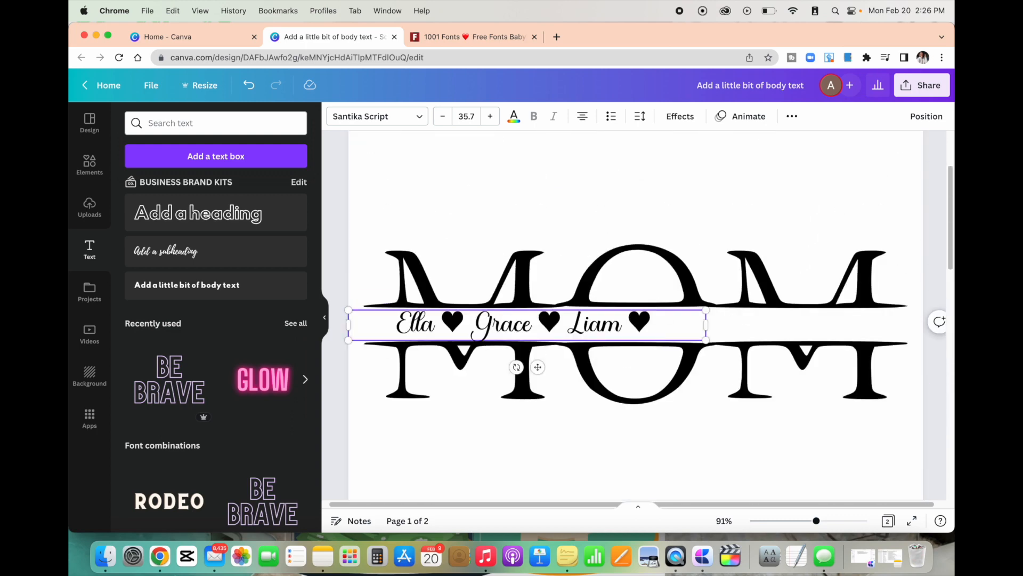
pyautogui.write('Sarah')
pyautogui.press('Escape')
pyautogui.moveTo(654, 332); pyautogui.dragTo(757, 332)
pyautogui.click(757, 454)
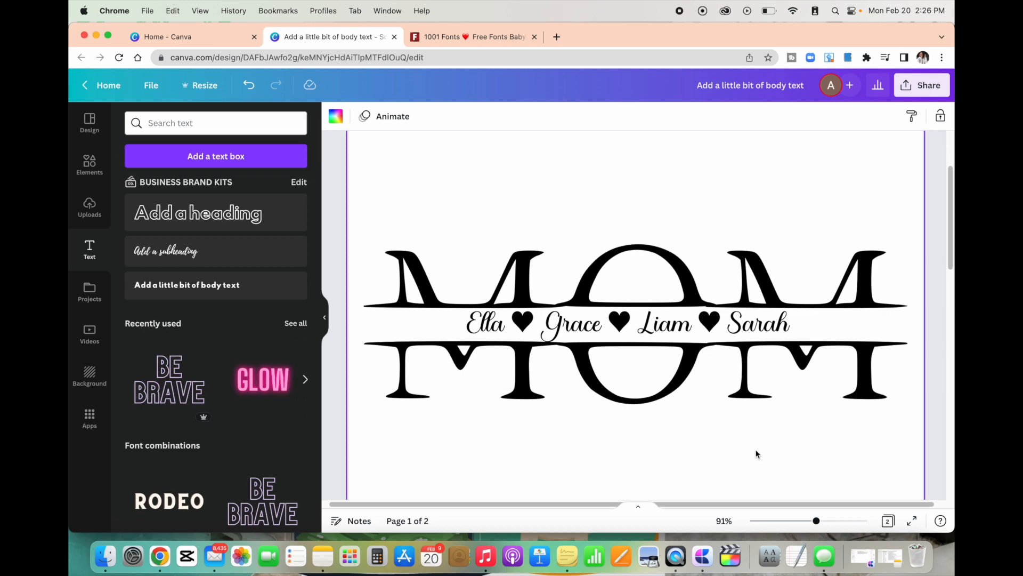
pyautogui.scroll(-10, 756, 454)
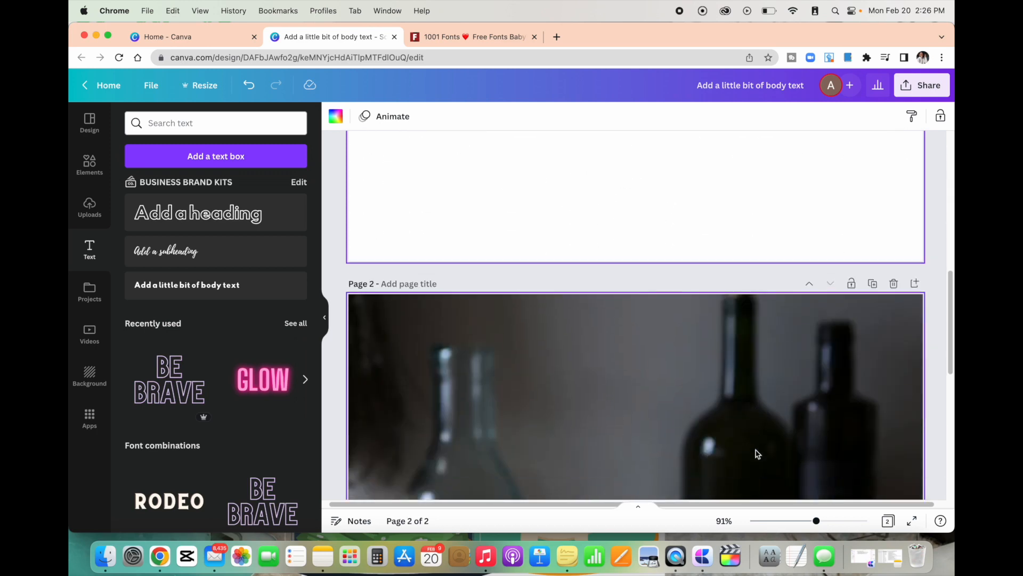
# Compare the MOM design on page 1 with the lit heart reference photo on page 2.
pyautogui.scroll(-3, 756, 454)
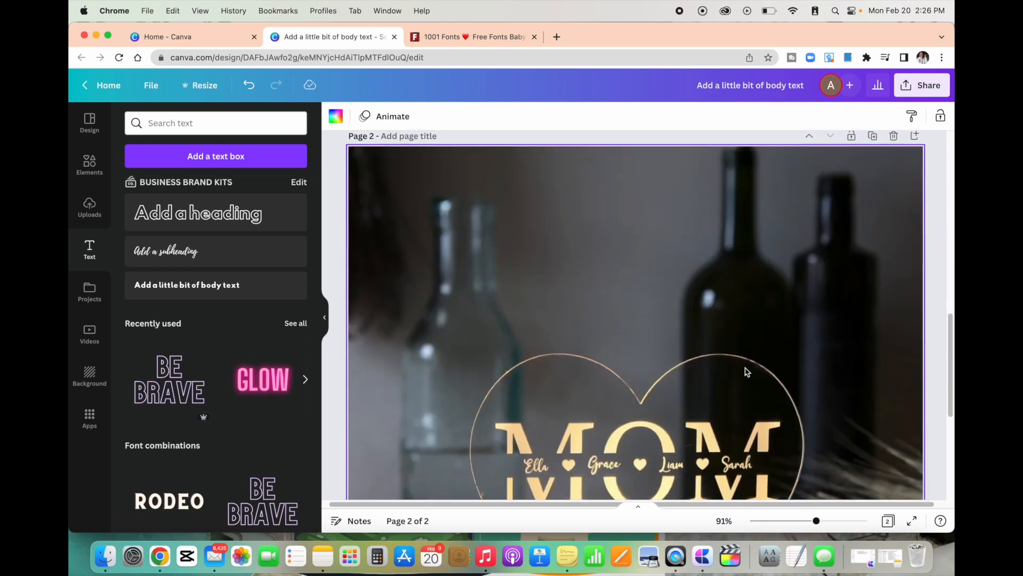
pyautogui.scroll(-4, 747, 371)
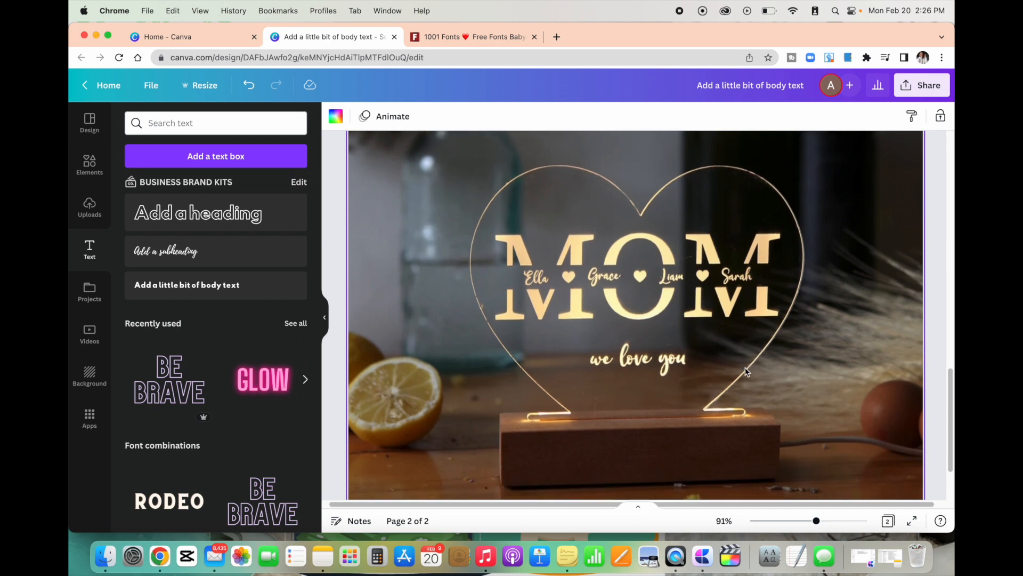
pyautogui.scroll(10, 746, 371)
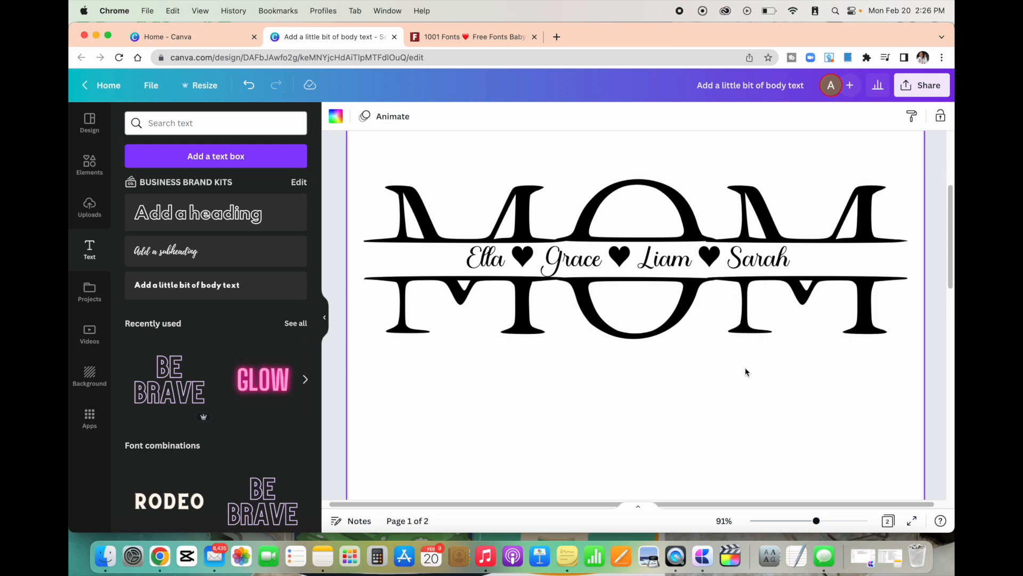
pyautogui.scroll(2, 746, 371)
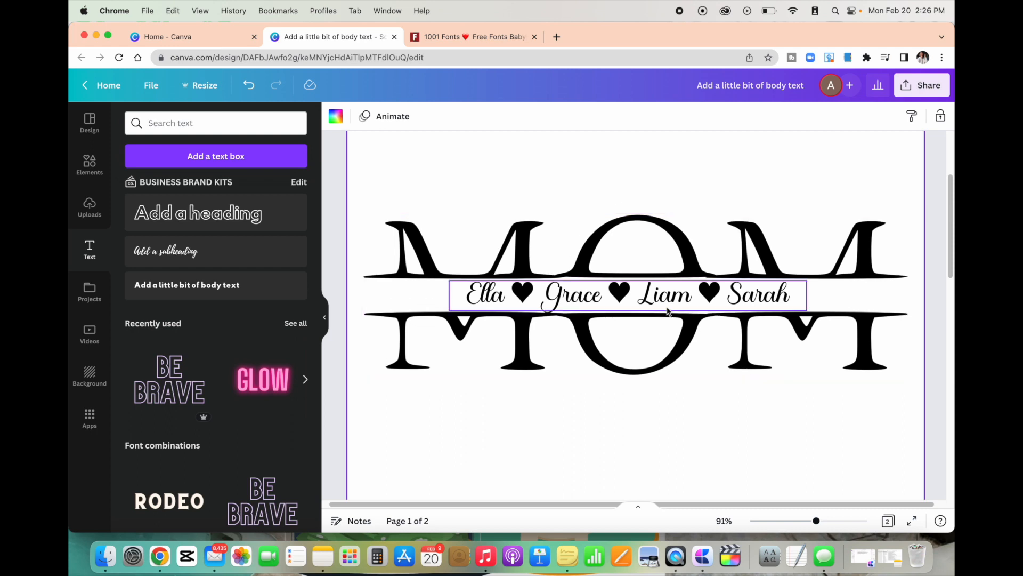
pyautogui.moveTo(815, 520); pyautogui.dragTo(810, 521)
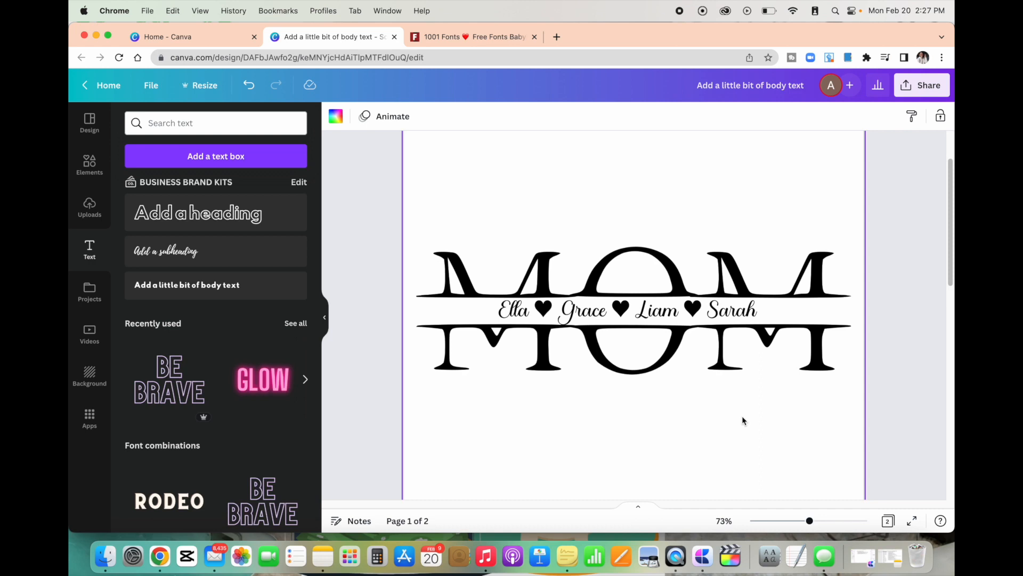
# Add a blank page after the reference photo and insert the recently used split dog paw graphic on it.
pyautogui.scroll(-10, 742, 420)
pyautogui.click(681, 468)
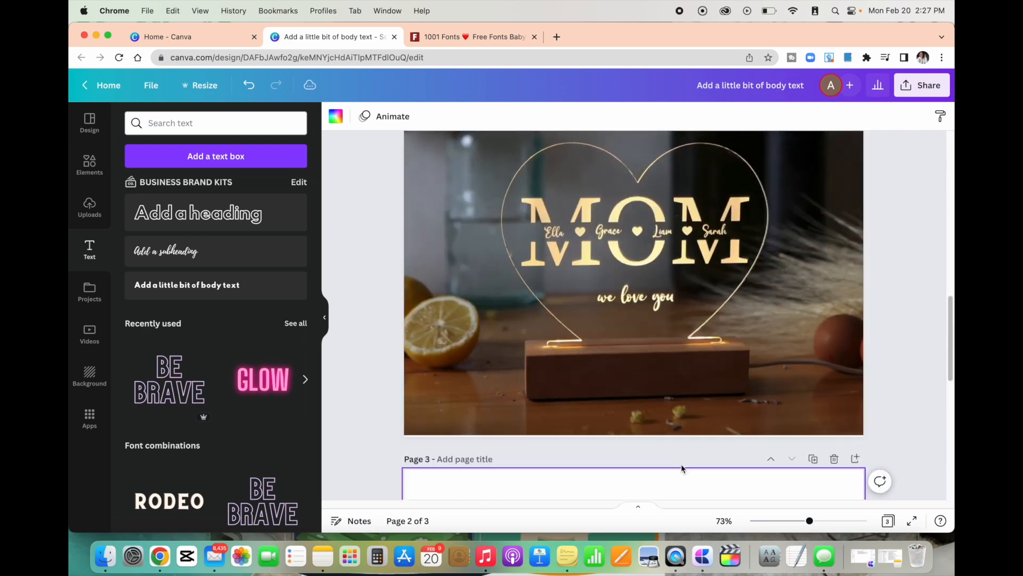
pyautogui.click(99, 173)
pyautogui.click(136, 124)
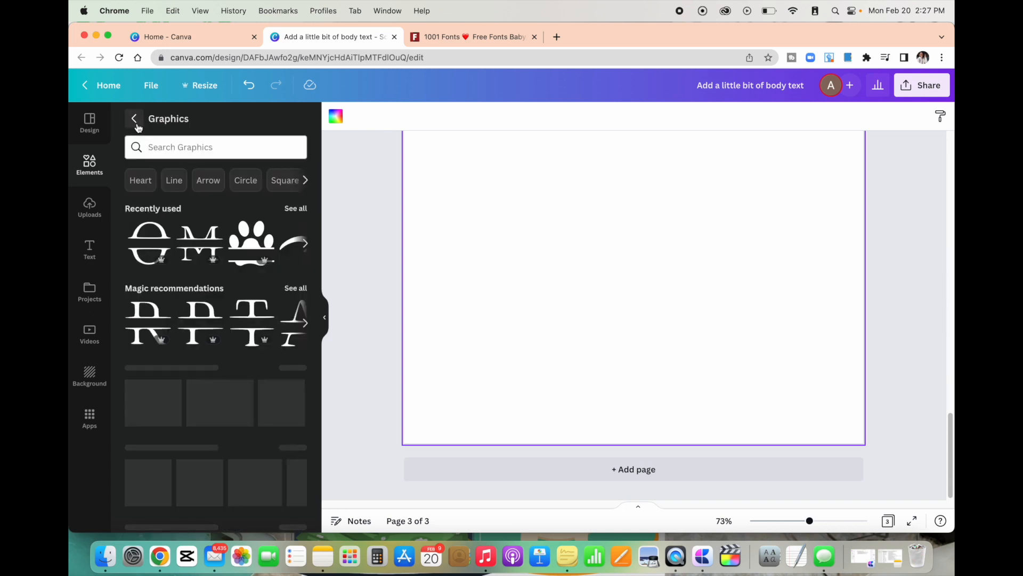
pyautogui.click(251, 243)
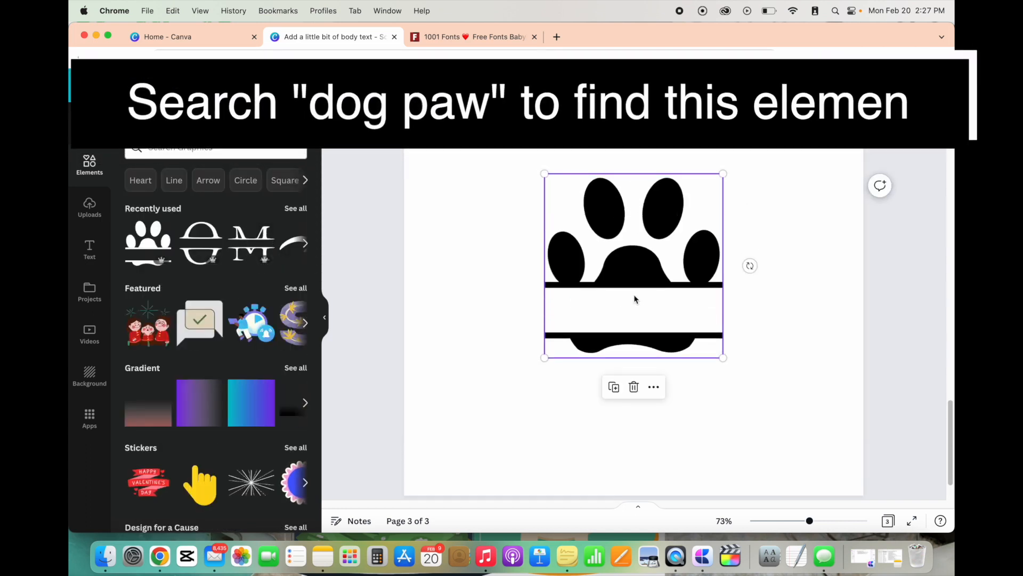
# Enlarge the split paw graphic to over half the page's width and centre it on page 3.
pyautogui.moveTo(544, 357); pyautogui.dragTo(523, 379)
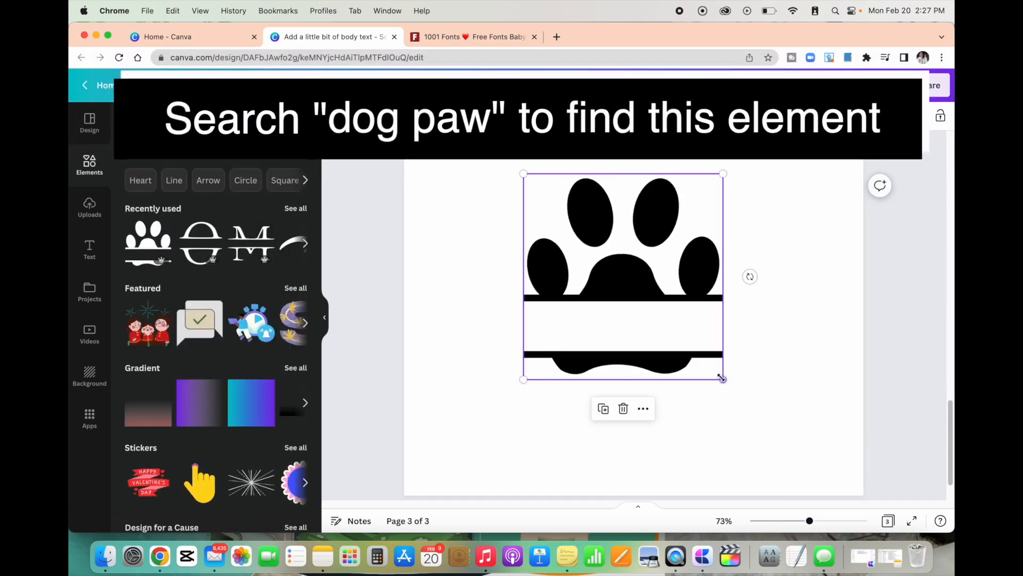
pyautogui.moveTo(722, 378); pyautogui.dragTo(744, 400)
pyautogui.scroll(2, 686, 317)
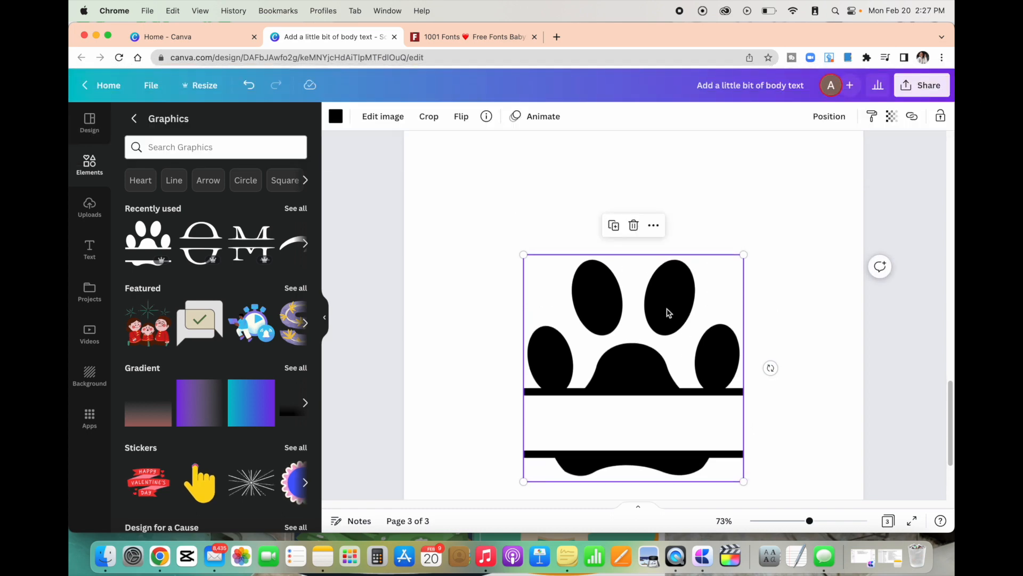
pyautogui.moveTo(524, 254); pyautogui.dragTo(497, 227)
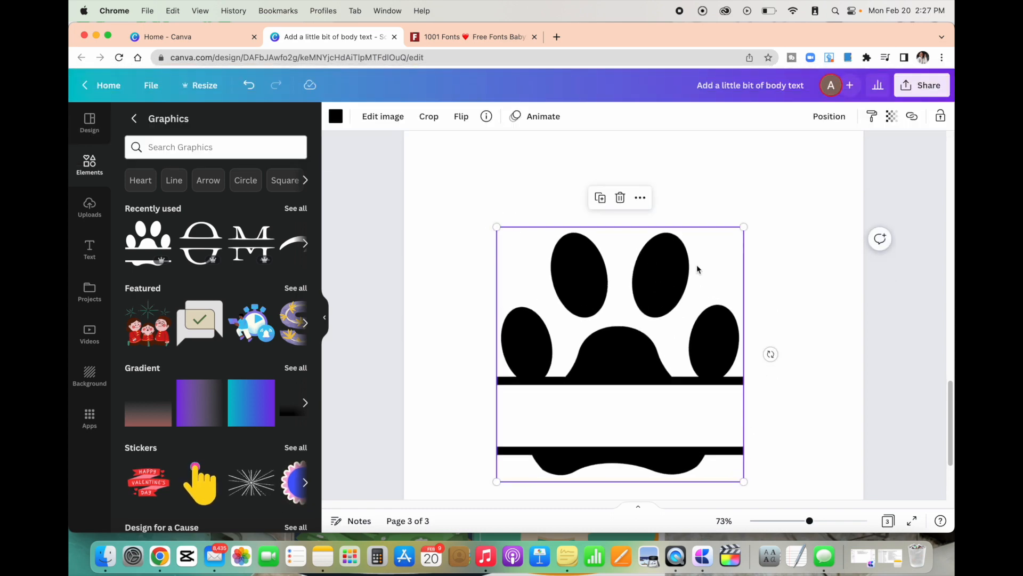
pyautogui.moveTo(743, 227); pyautogui.dragTo(754, 215)
pyautogui.moveTo(682, 266); pyautogui.dragTo(687, 242)
pyautogui.scroll(2, 687, 242)
pyautogui.moveTo(686, 290); pyautogui.dragTo(685, 270)
pyautogui.scroll(-3, 794, 286)
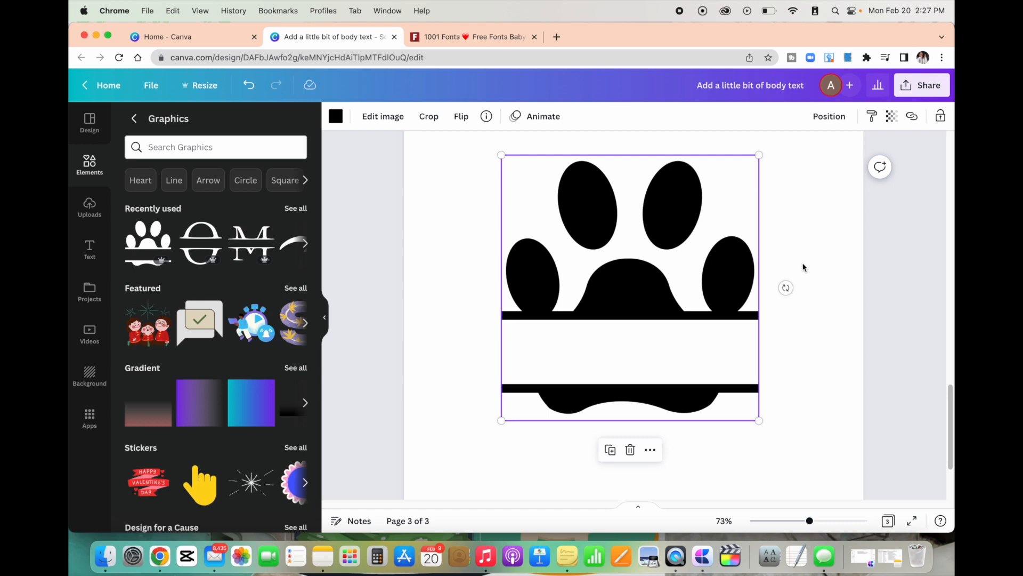
pyautogui.click(803, 267)
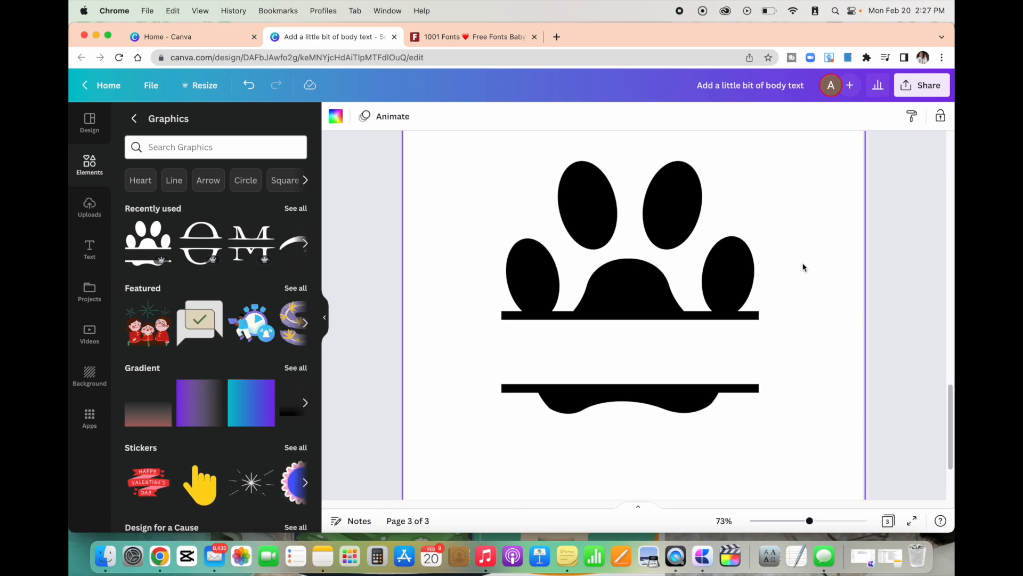
# Enlarge the paw graphic further on page 3 to about two thirds of the page's width.
pyautogui.scroll(10, 803, 267)
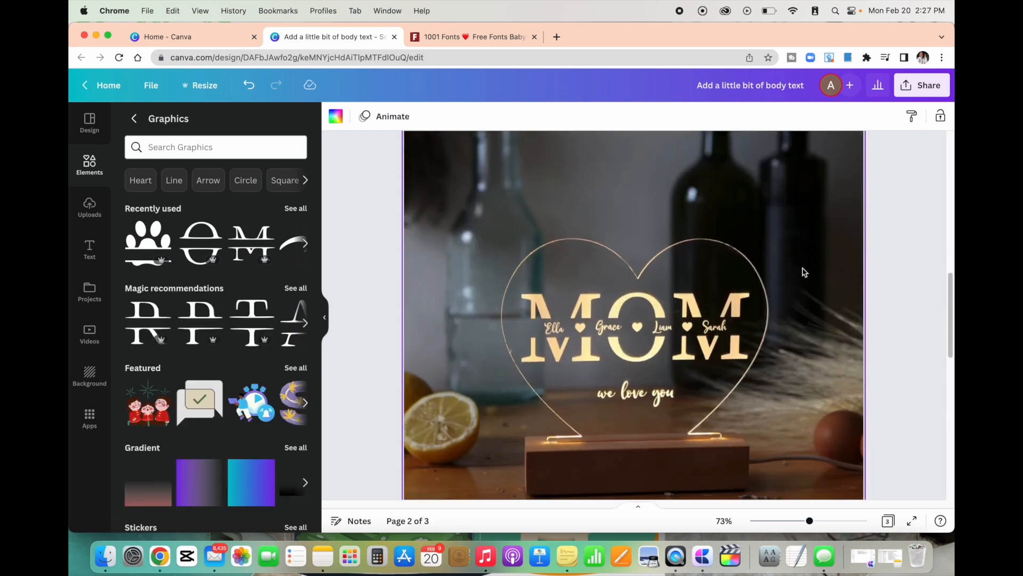
pyautogui.scroll(-10, 725, 290)
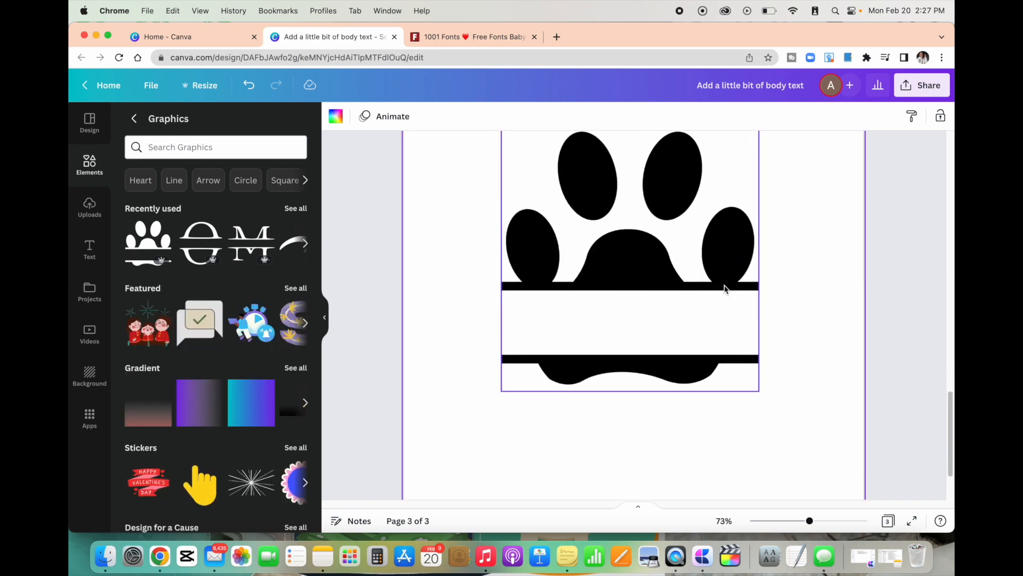
pyautogui.scroll(1, 724, 289)
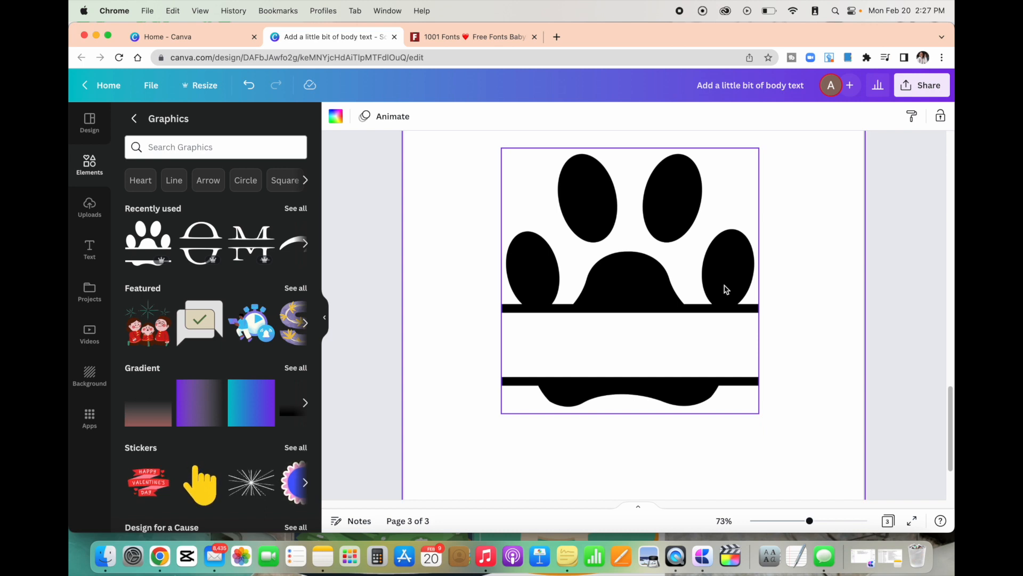
pyautogui.scroll(2, 725, 290)
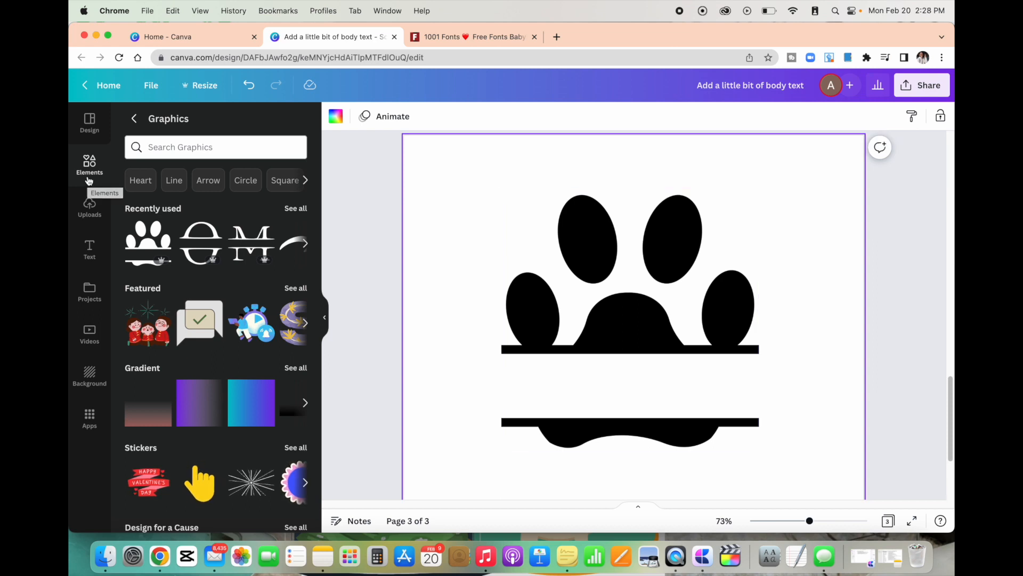
pyautogui.click(519, 247)
pyautogui.moveTo(501, 189); pyautogui.dragTo(483, 172)
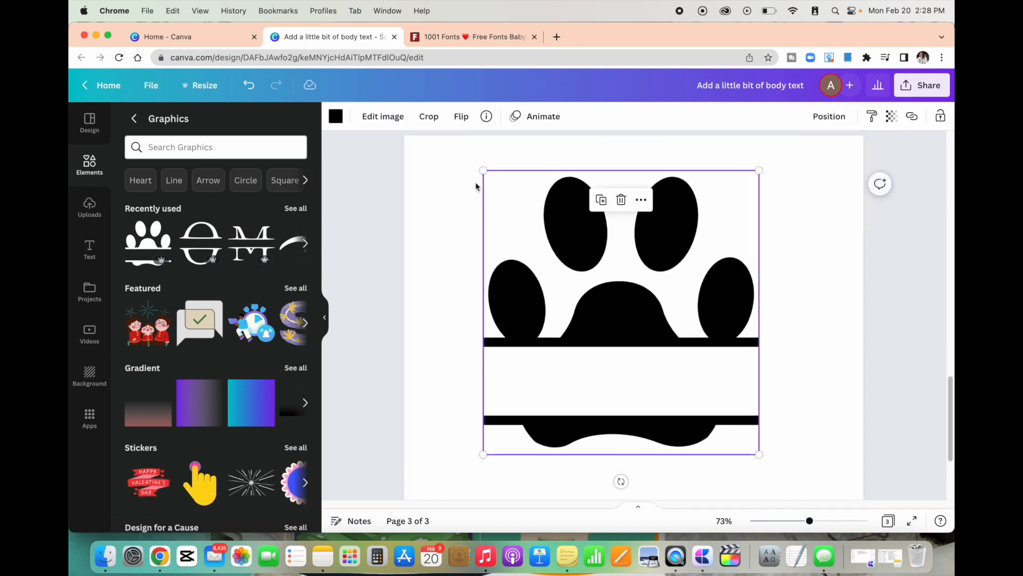
pyautogui.scroll(-3, 656, 304)
pyautogui.moveTo(759, 395); pyautogui.dragTo(783, 427)
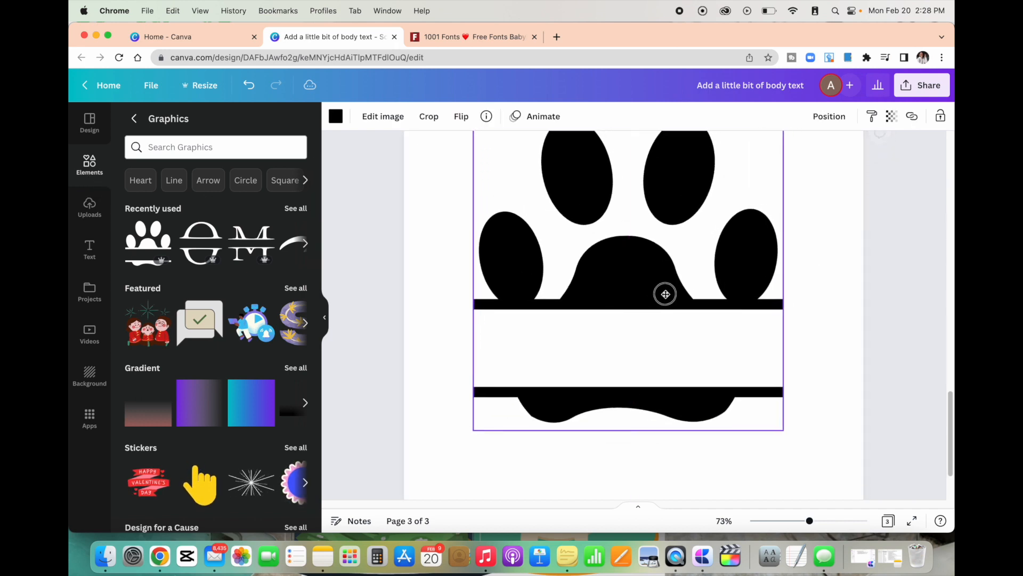
pyautogui.scroll(2, 665, 295)
# Add a body text box reading ROXIE inside the paw's gap and scale it to a font size of about 67.7.
pyautogui.click(79, 261)
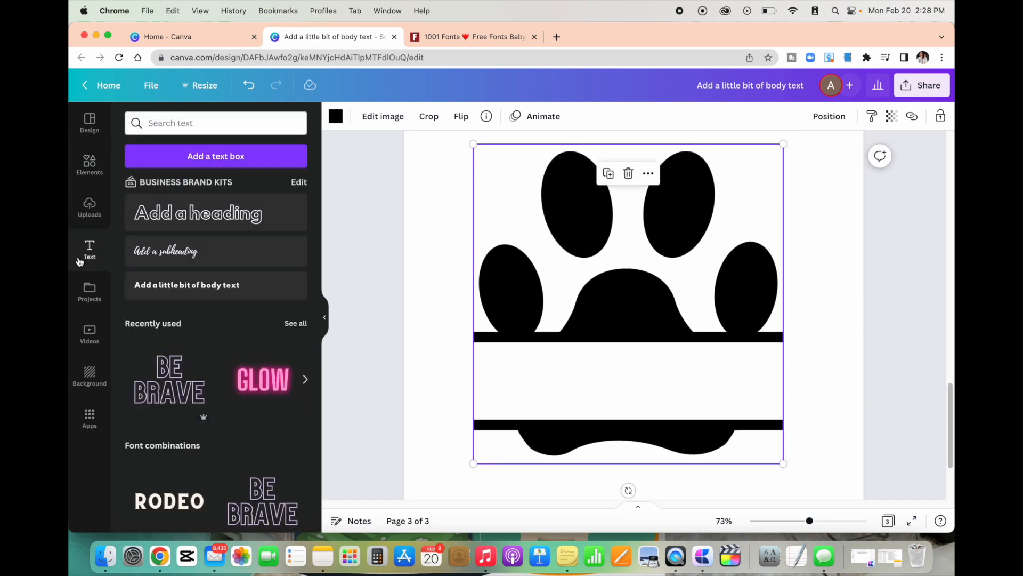
pyautogui.click(192, 286)
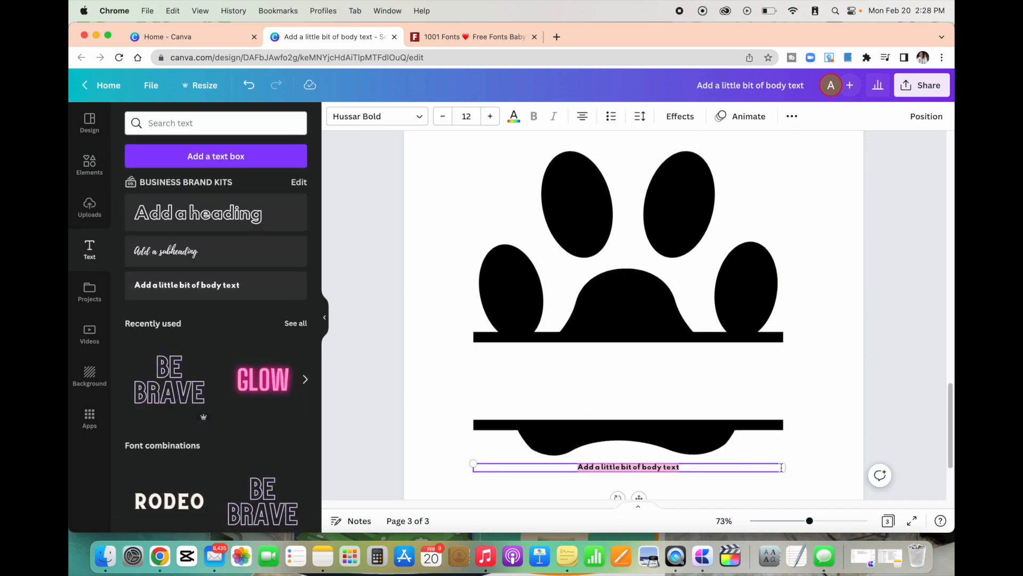
pyautogui.moveTo(783, 467); pyautogui.dragTo(574, 472)
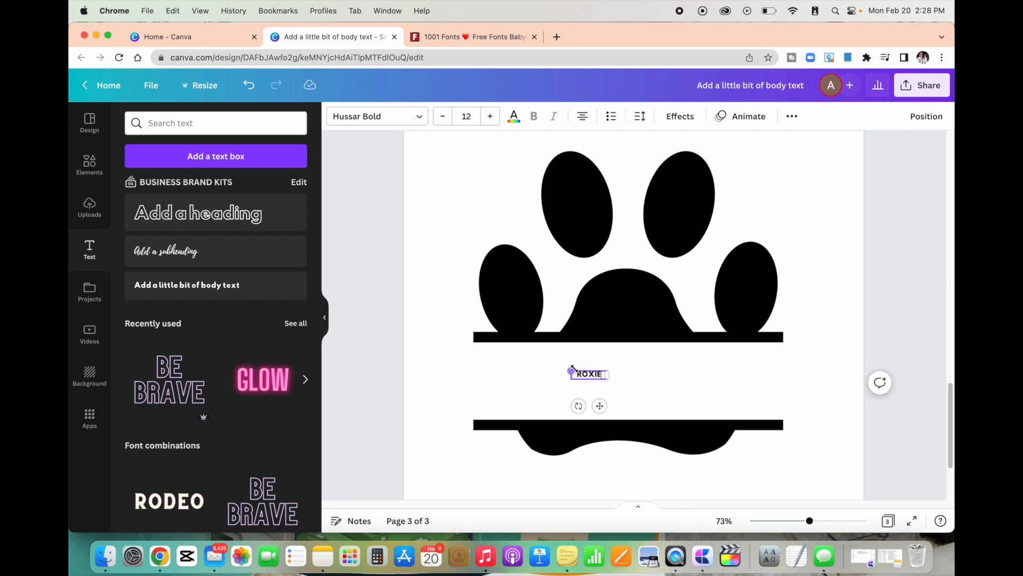
pyautogui.moveTo(571, 369); pyautogui.dragTo(505, 356)
pyautogui.moveTo(606, 378); pyautogui.dragTo(704, 398)
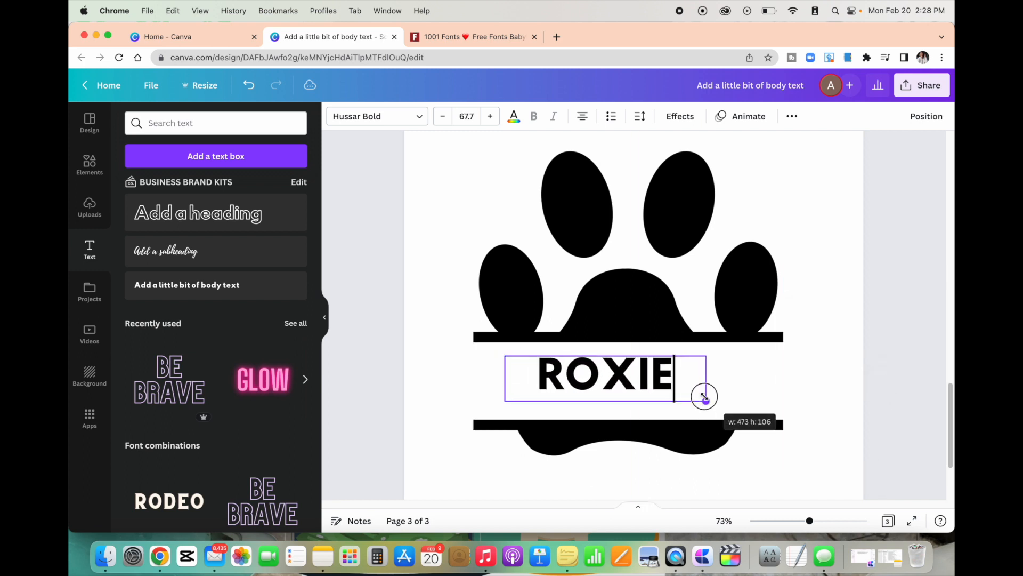
# Enlarge the ROXIE text to font size 91.4 and position it in the middle of the paw's gap.
pyautogui.click(488, 118)
pyautogui.click(488, 118)
pyautogui.click(488, 118)
pyautogui.click(446, 117)
pyautogui.click(446, 118)
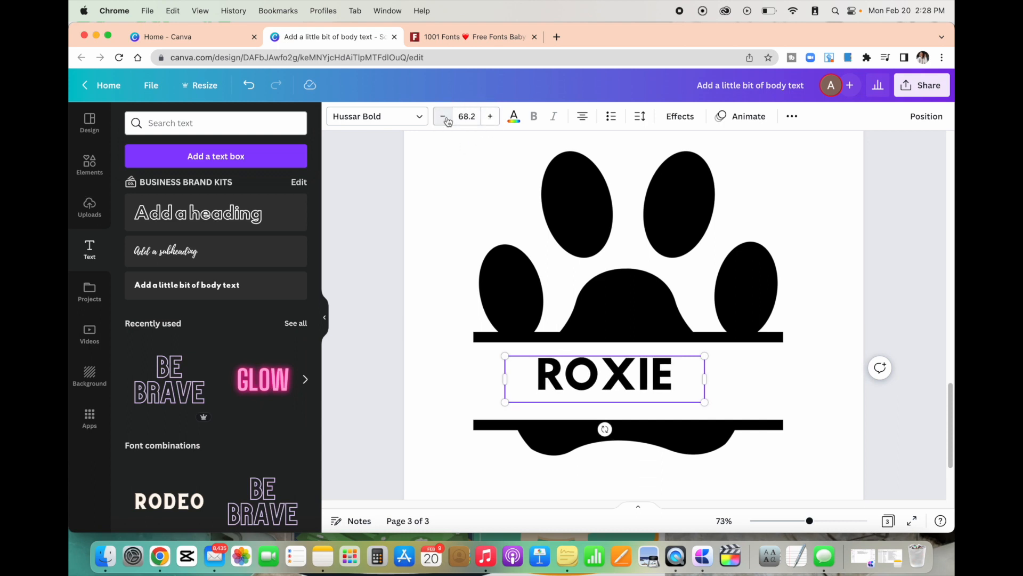
pyautogui.moveTo(704, 355); pyautogui.dragTo(773, 340)
pyautogui.click(824, 383)
pyautogui.click(629, 365)
pyautogui.moveTo(628, 365); pyautogui.dragTo(617, 382)
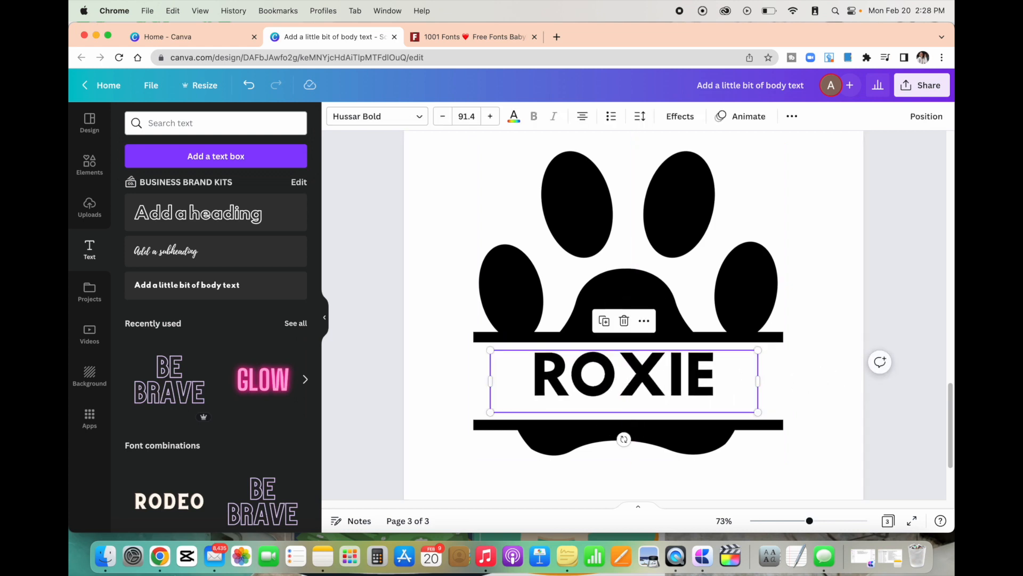
pyautogui.click(432, 192)
# Change the font of the ROXIE text to Santika Script.
pyautogui.click(594, 360)
pyautogui.click(418, 116)
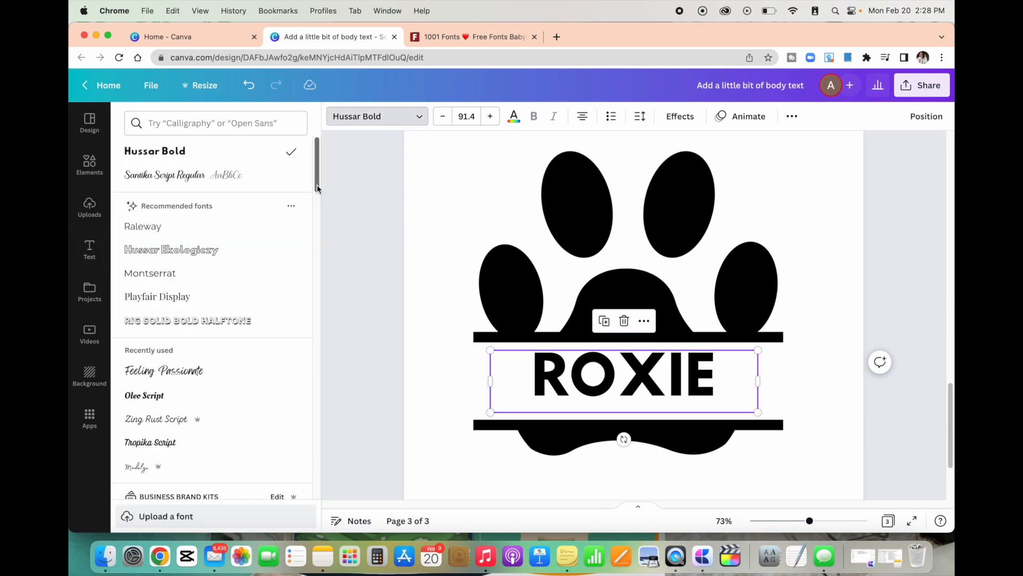
pyautogui.click(206, 183)
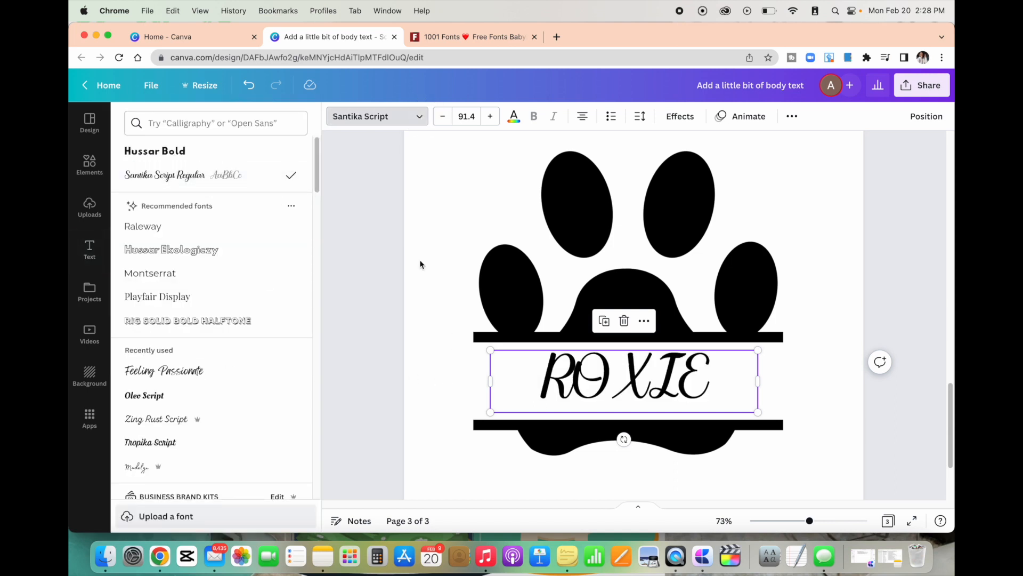
pyautogui.click(410, 223)
pyautogui.click(810, 246)
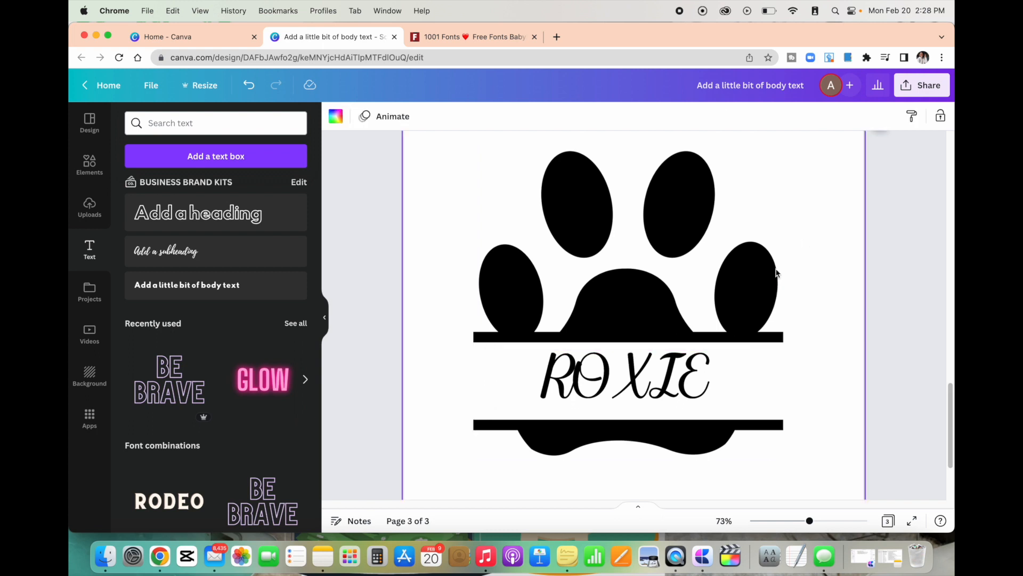
# Move the ROXIE text slightly lower, narrow its box and enlarge it to font size 106 to fill the gap.
pyautogui.click(649, 373)
pyautogui.moveTo(649, 372); pyautogui.dragTo(649, 375)
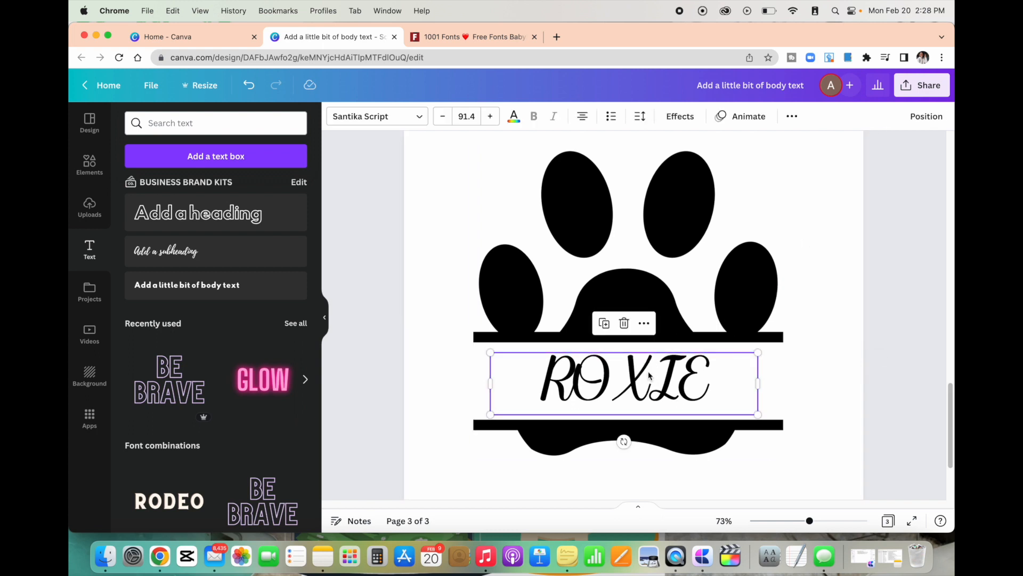
pyautogui.moveTo(760, 387); pyautogui.dragTo(742, 421)
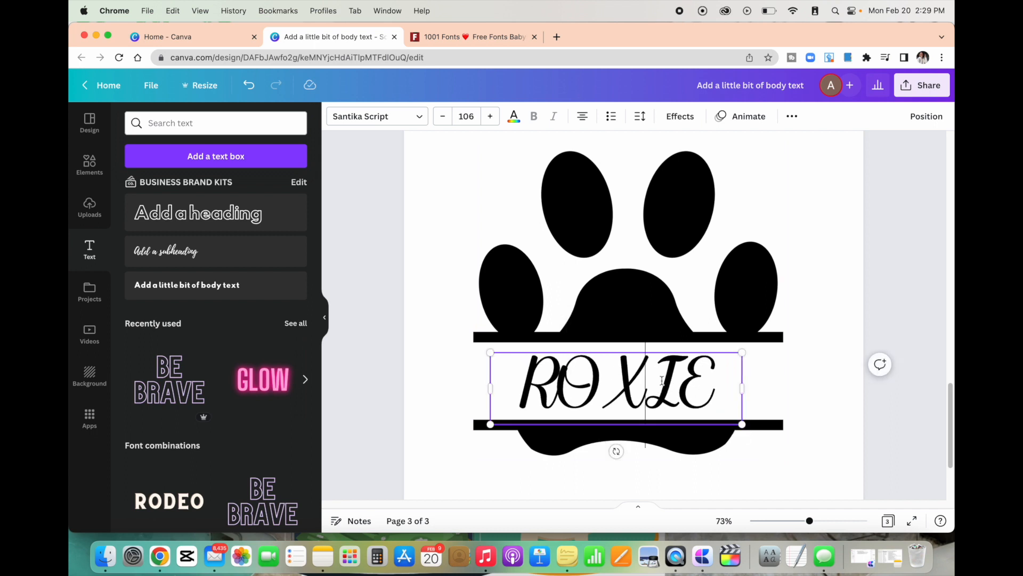
pyautogui.click(816, 311)
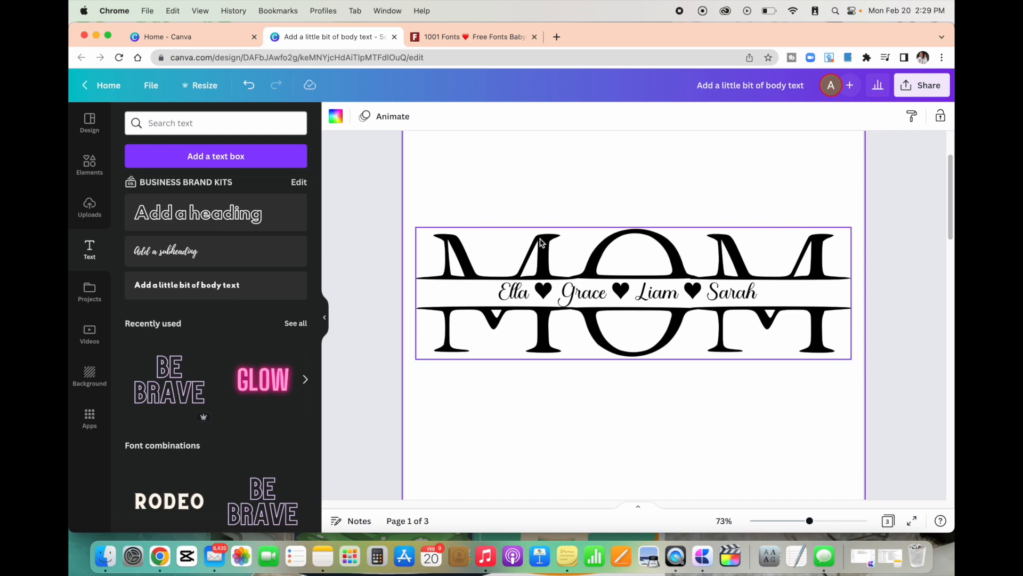
# Add a page after page 1 holding the split letter M graphic, enlarged to about 826 × 612.
pyautogui.scroll(3, 540, 242)
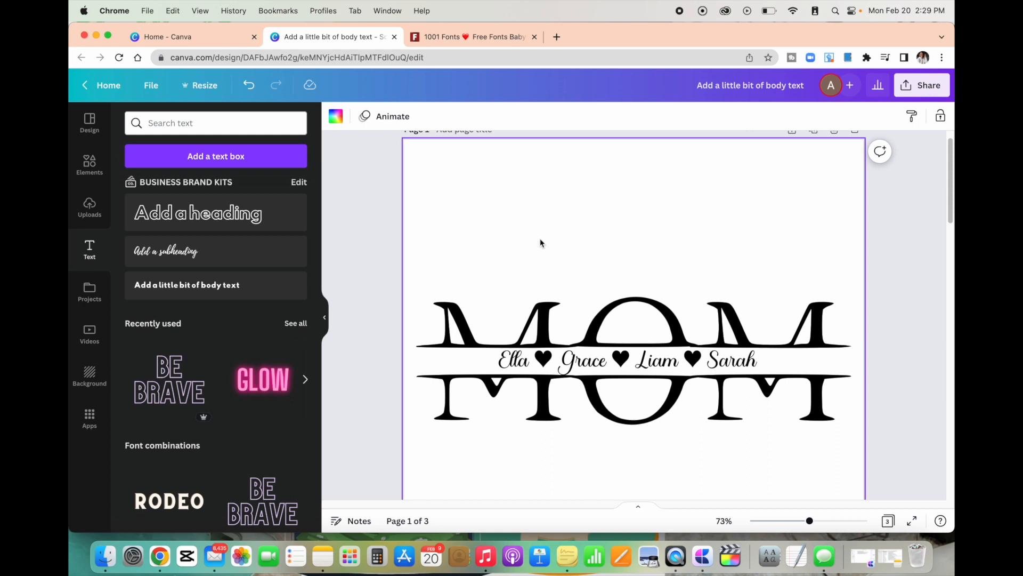
pyautogui.scroll(-2, 540, 243)
pyautogui.scroll(3, 539, 242)
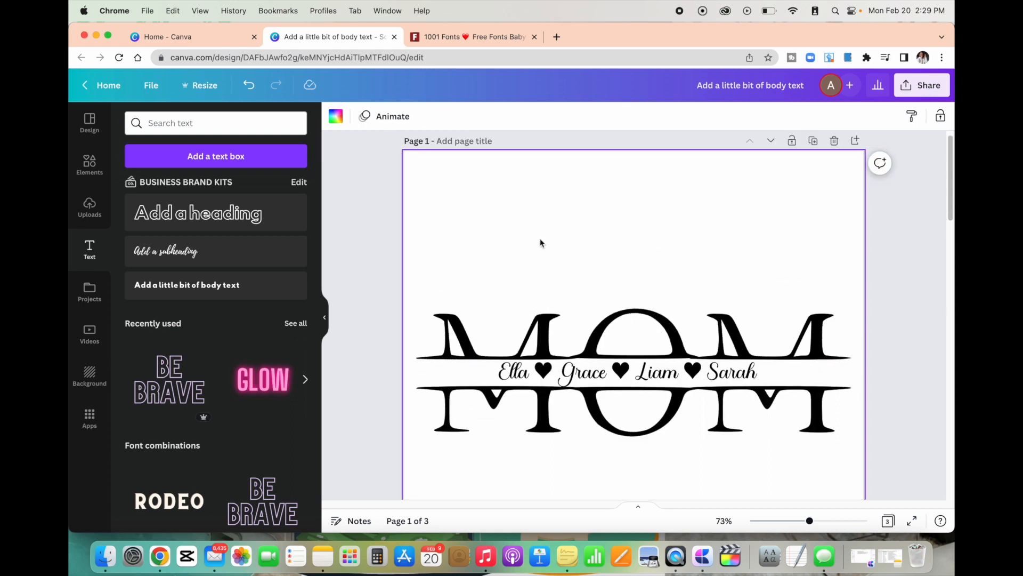
pyautogui.click(857, 141)
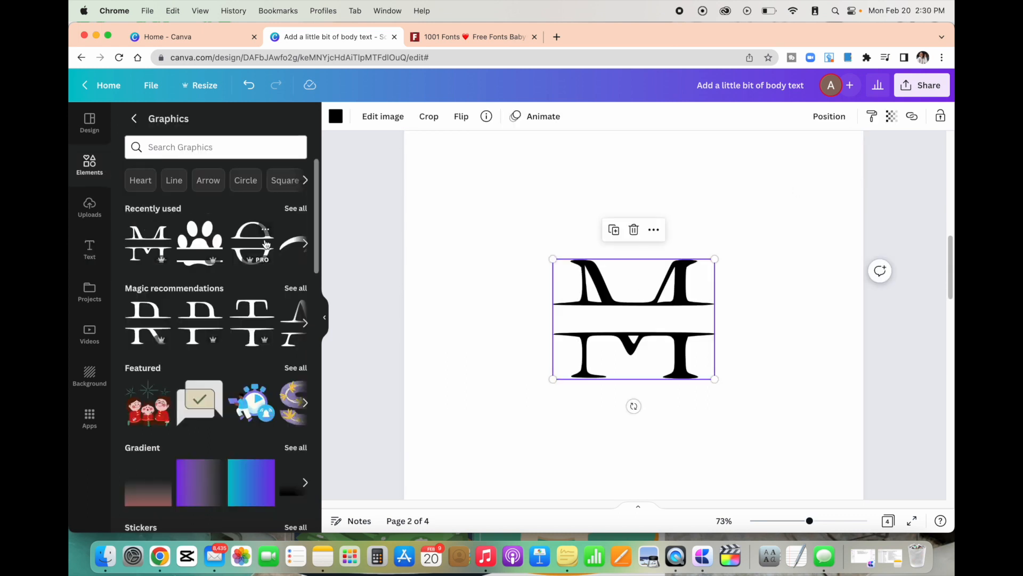
pyautogui.moveTo(552, 259); pyautogui.dragTo(452, 184)
pyautogui.moveTo(715, 379); pyautogui.dragTo(820, 434)
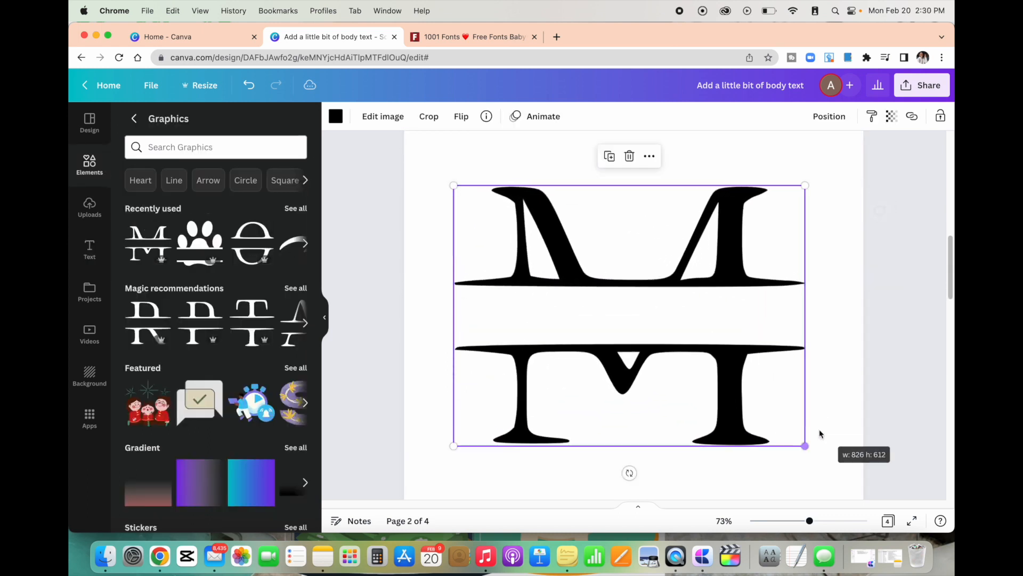
# Delete the split letter M graphic from page 2.
pyautogui.click(821, 349)
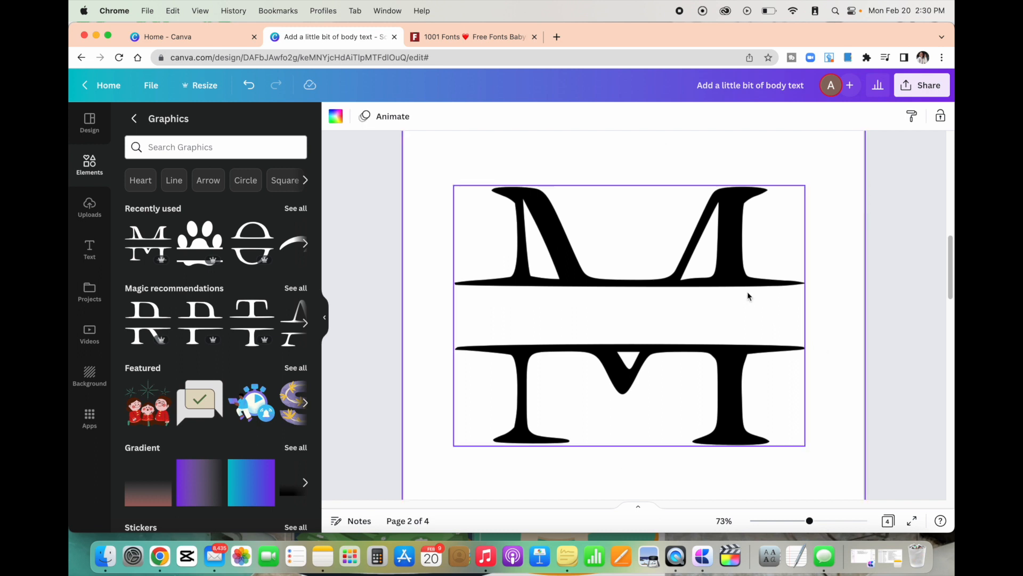
pyautogui.click(557, 257)
pyautogui.press('Delete')
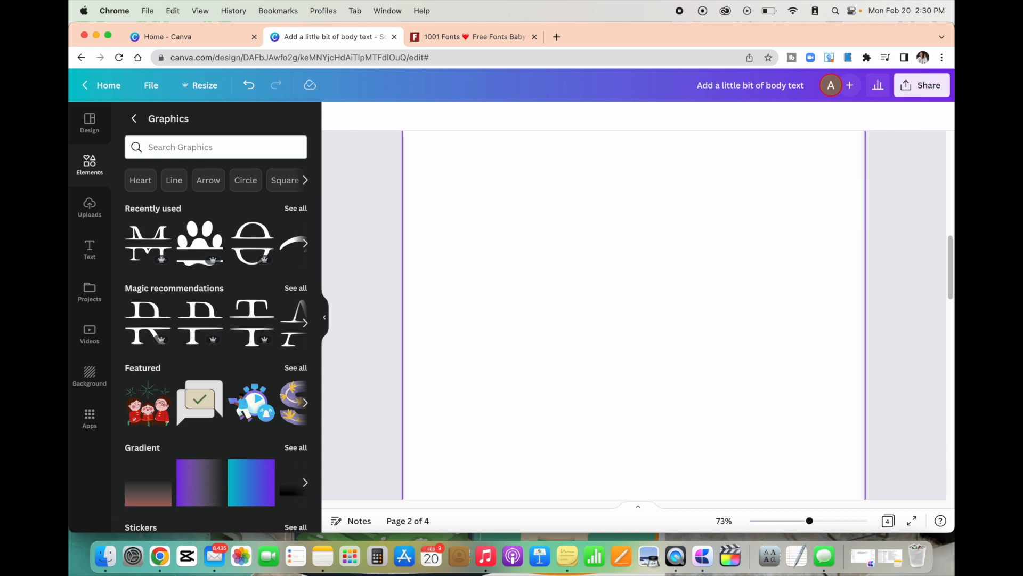
pyautogui.scroll(5, 558, 258)
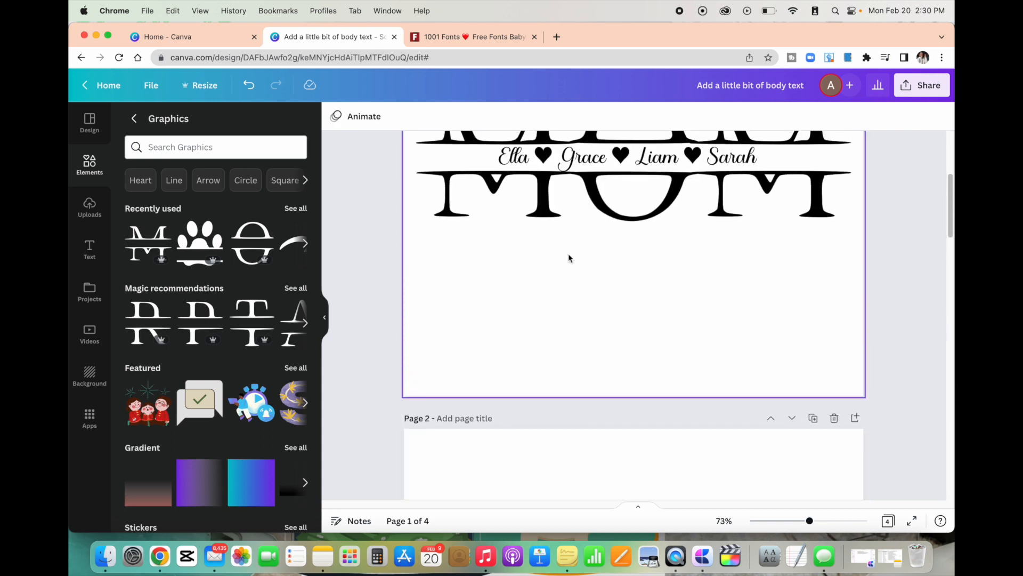
pyautogui.scroll(2, 650, 272)
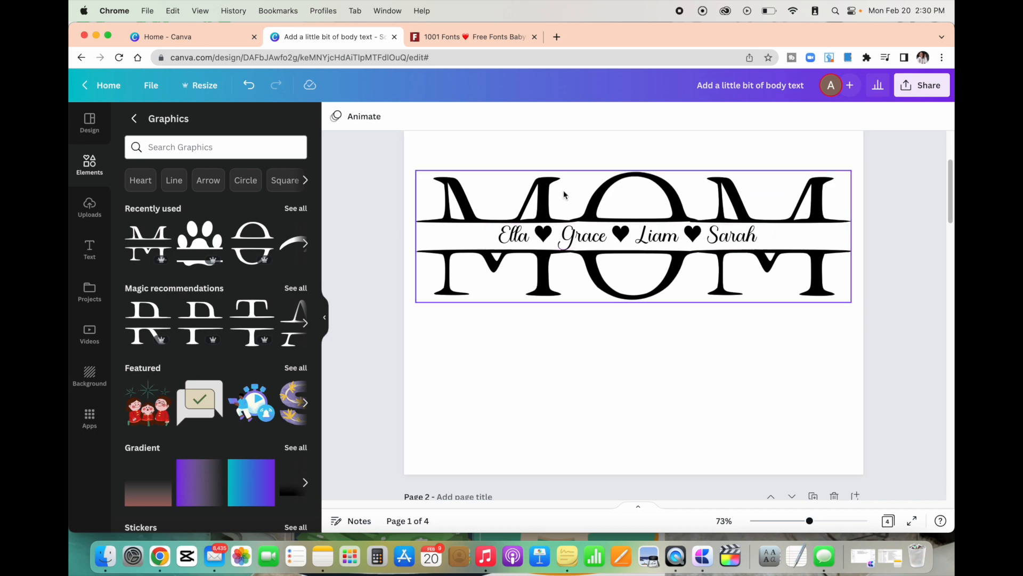
pyautogui.scroll(1, 562, 188)
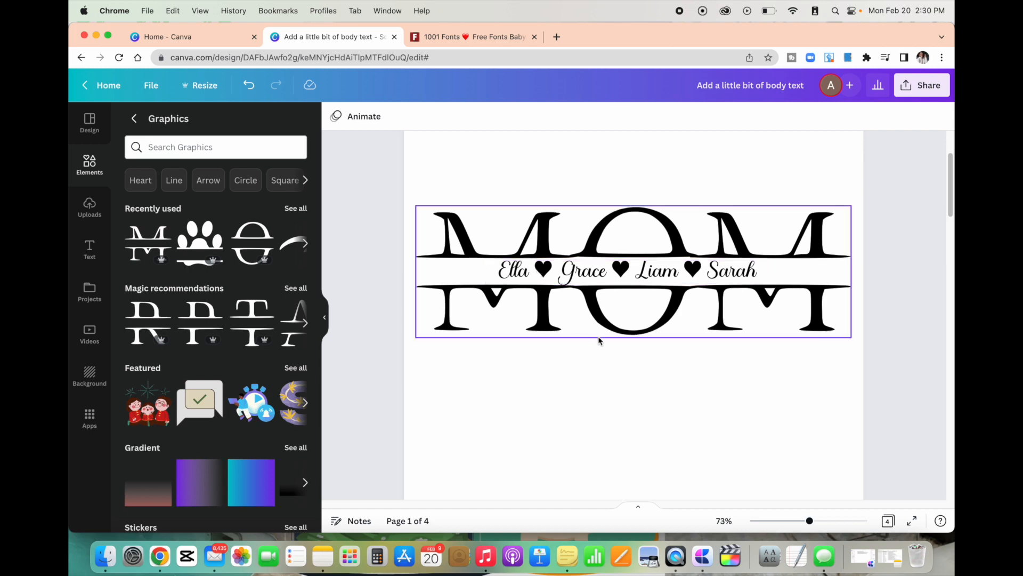
# Try an enlarged split letter O graphic on page 2, removing it again.
pyautogui.scroll(-5, 599, 340)
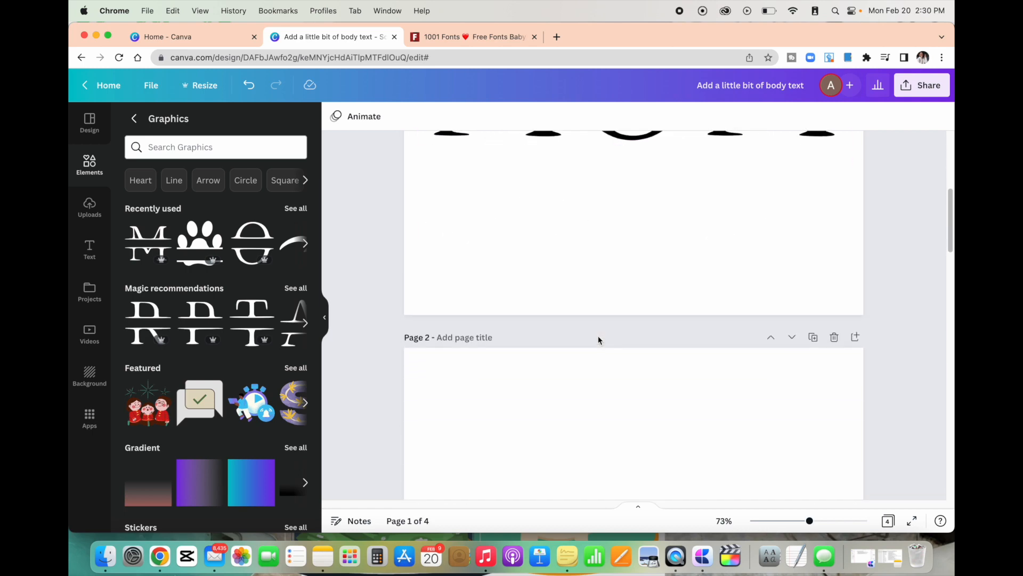
pyautogui.scroll(-3, 598, 340)
pyautogui.click(252, 242)
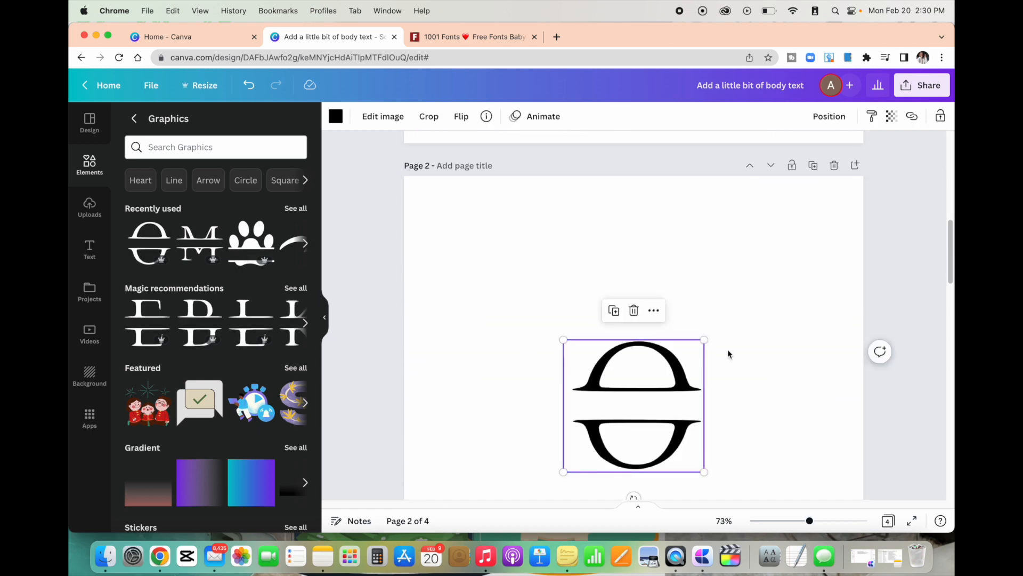
pyautogui.moveTo(704, 340); pyautogui.dragTo(767, 278)
pyautogui.moveTo(674, 344); pyautogui.dragTo(636, 341)
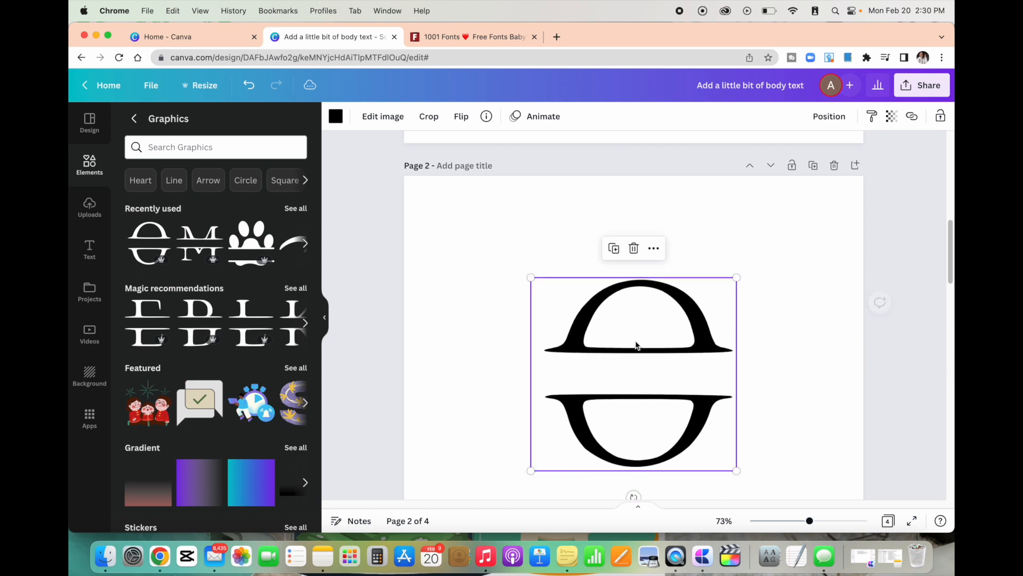
pyautogui.press('BackSpace')
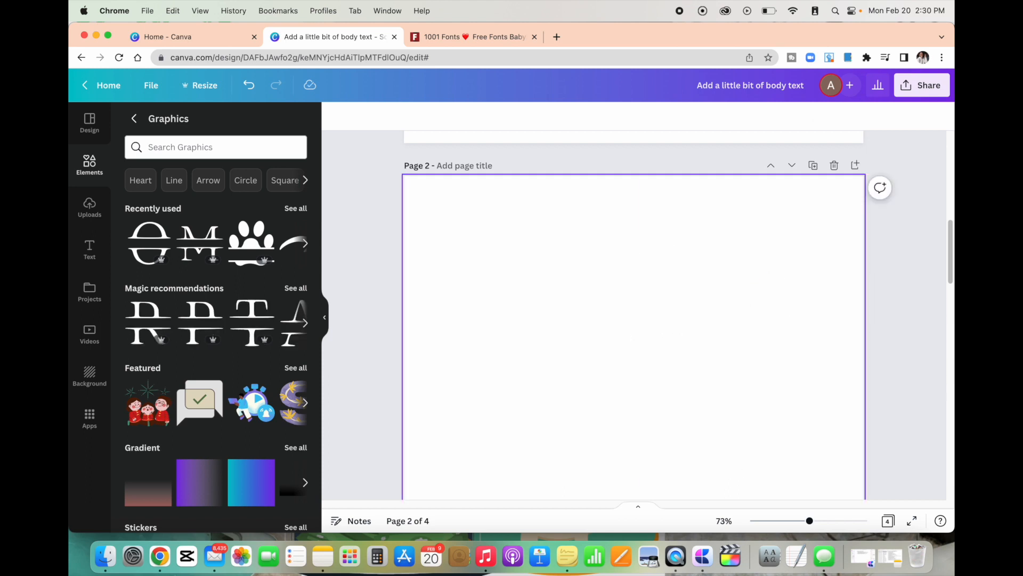
# Look through the file types offered for downloading the MOM design, including PNG and SVG, and close the options.
pyautogui.scroll(5, 570, 284)
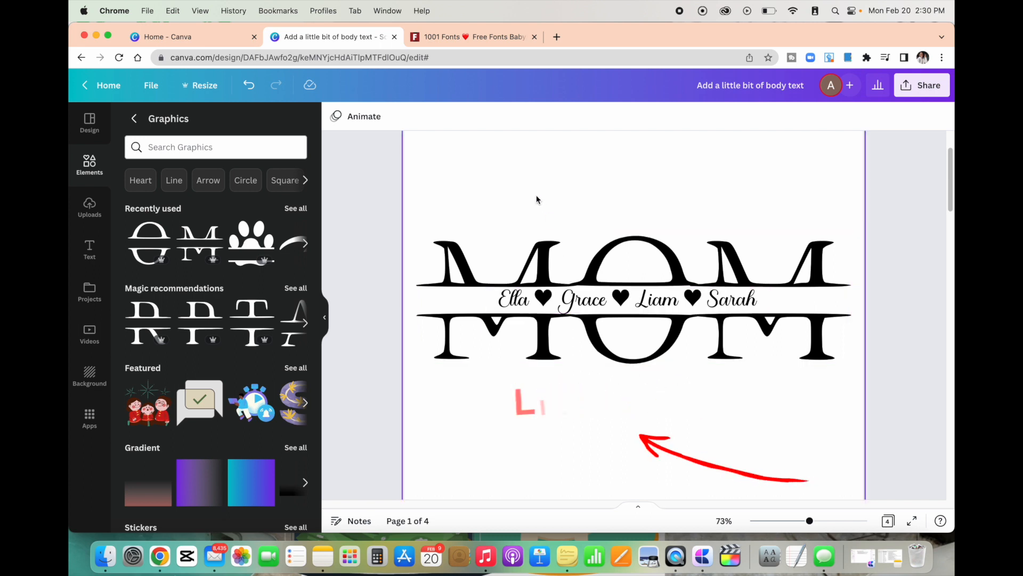
pyautogui.scroll(2, 536, 199)
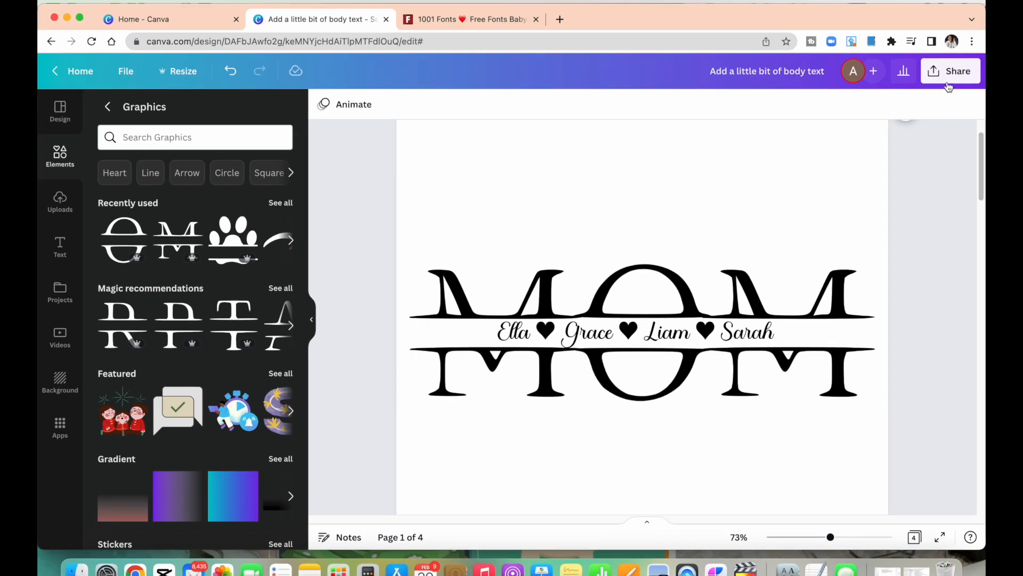
pyautogui.click(919, 94)
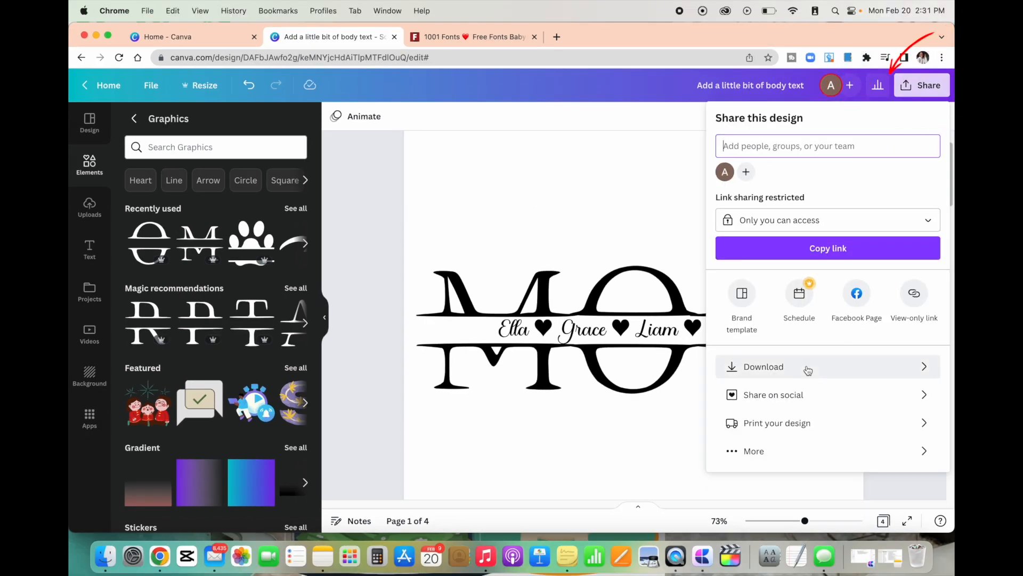
pyautogui.click(807, 368)
pyautogui.click(926, 168)
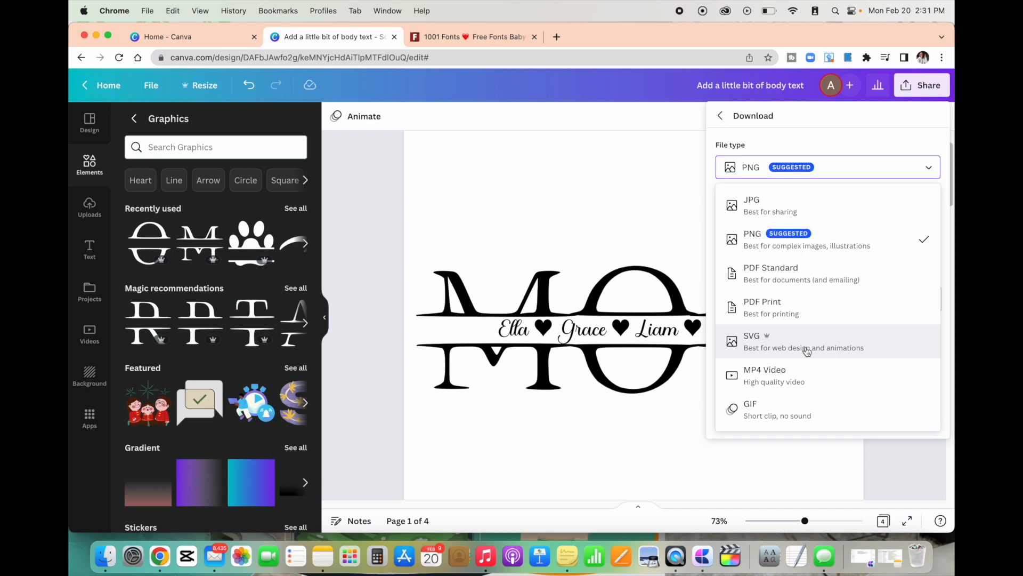
pyautogui.click(632, 215)
pyautogui.scroll(2, 632, 215)
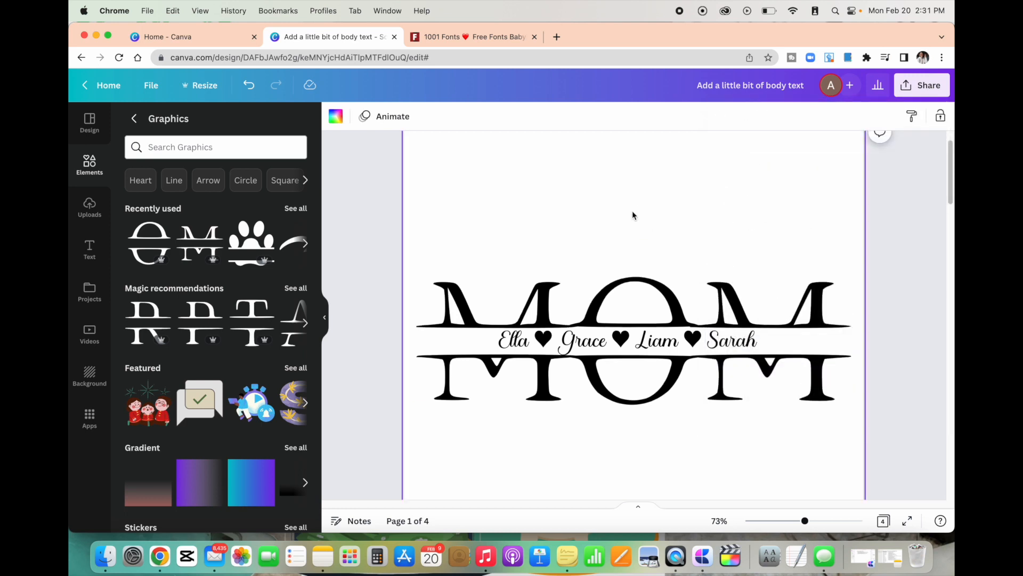
pyautogui.scroll(-2, 633, 215)
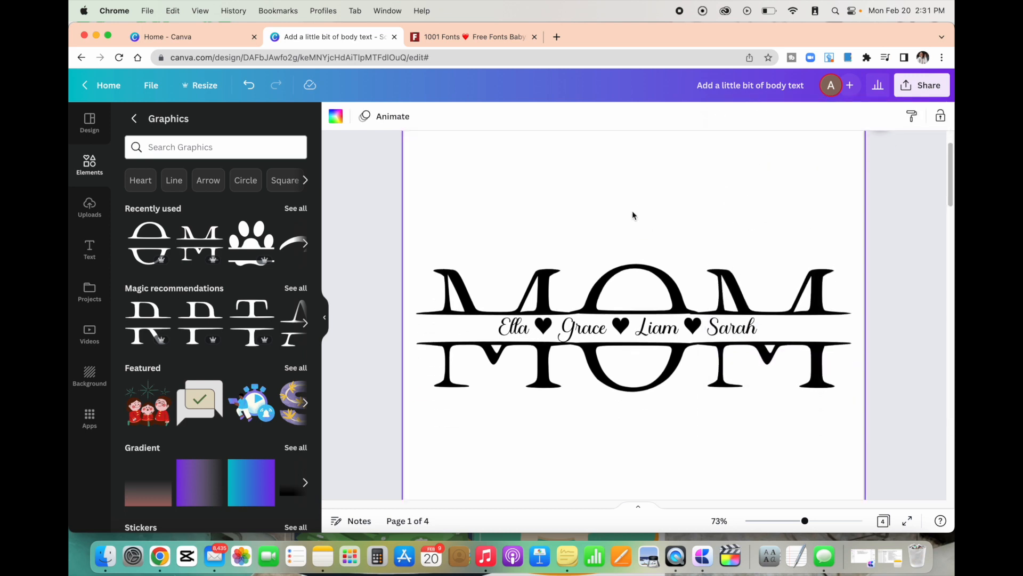
# Open the design's download options and the choice of pages to export.
pyautogui.click(921, 85)
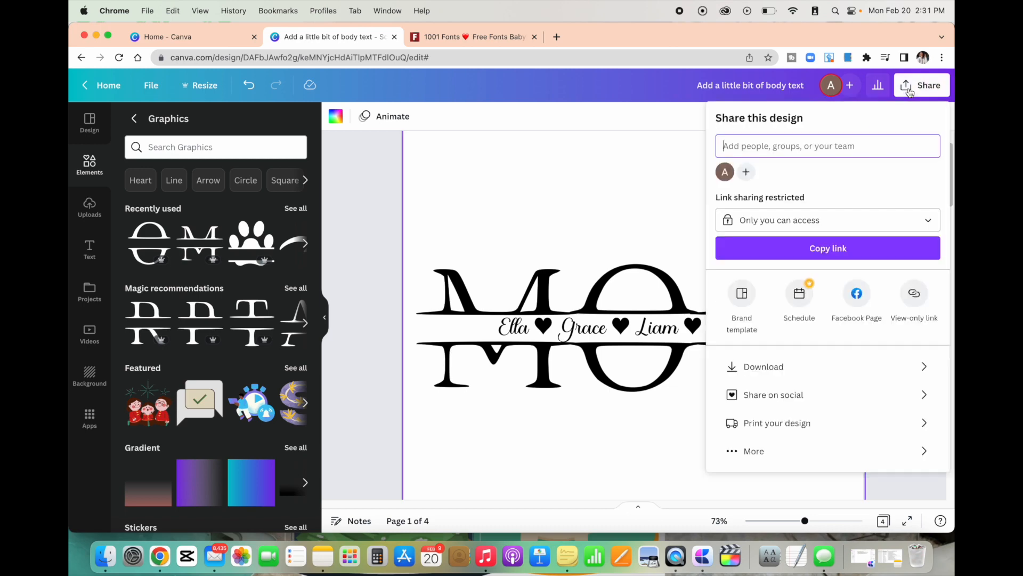
pyautogui.click(767, 366)
pyautogui.click(933, 304)
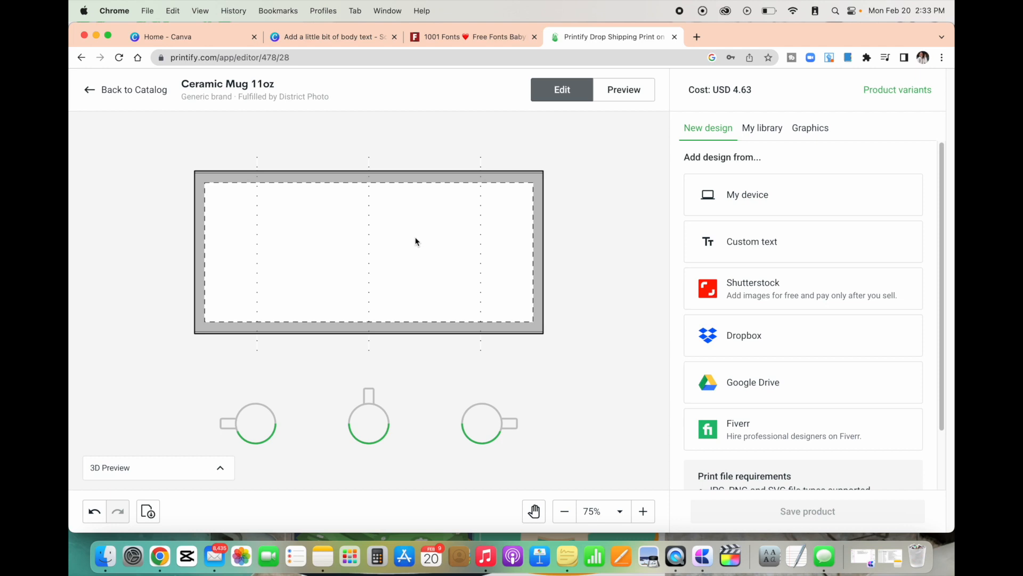
# Switch back to Canva and examine the PNG download settings, including transparent background and page selection.
pyautogui.press('super+2')
pyautogui.scroll(-2, 535, 171)
pyautogui.click(921, 85)
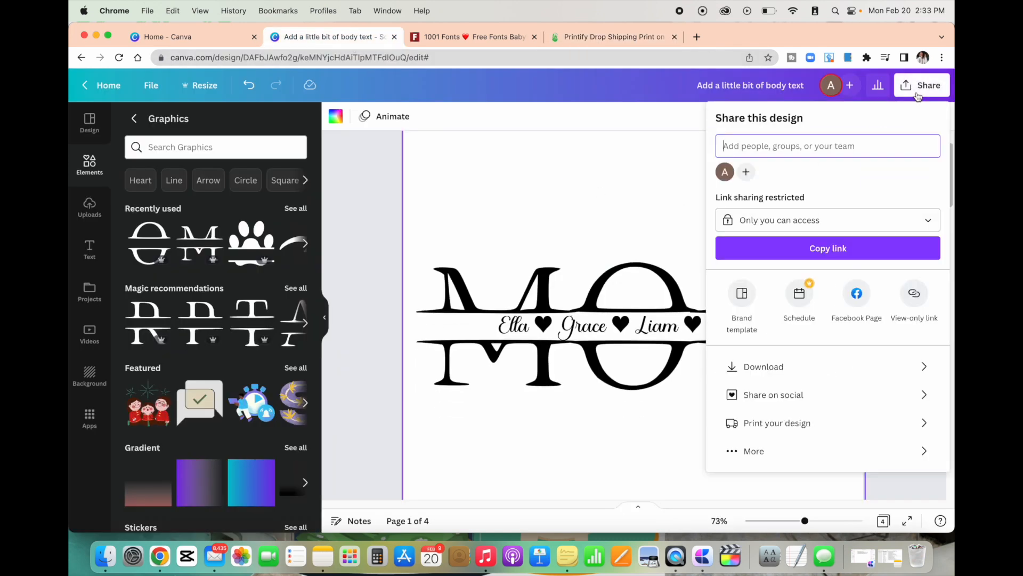
pyautogui.click(906, 369)
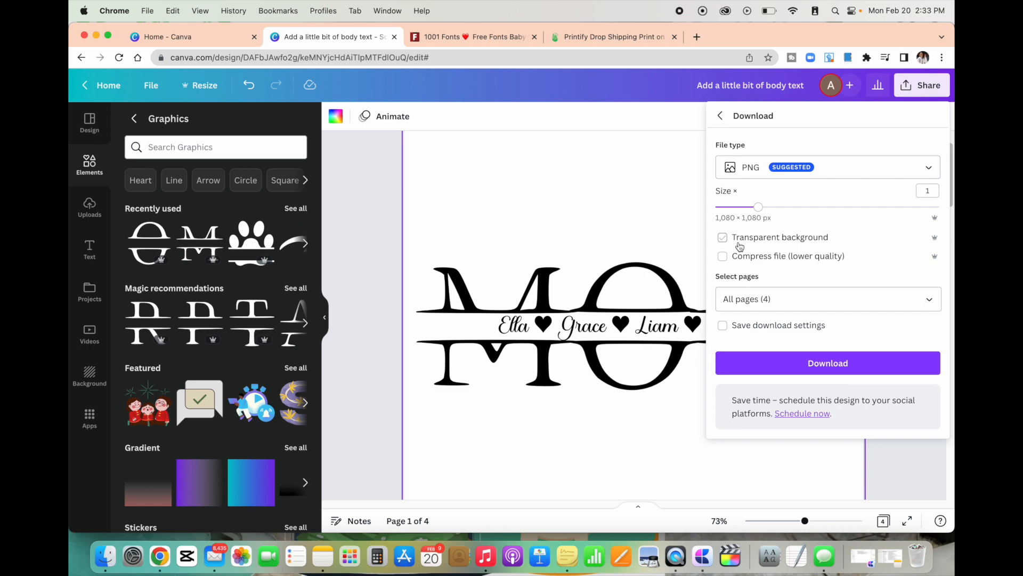
# Switch to Printify and add LIVE.png from the saved library to the Ceramic Mug 11oz, near the middle of the print area.
pyautogui.click(620, 37)
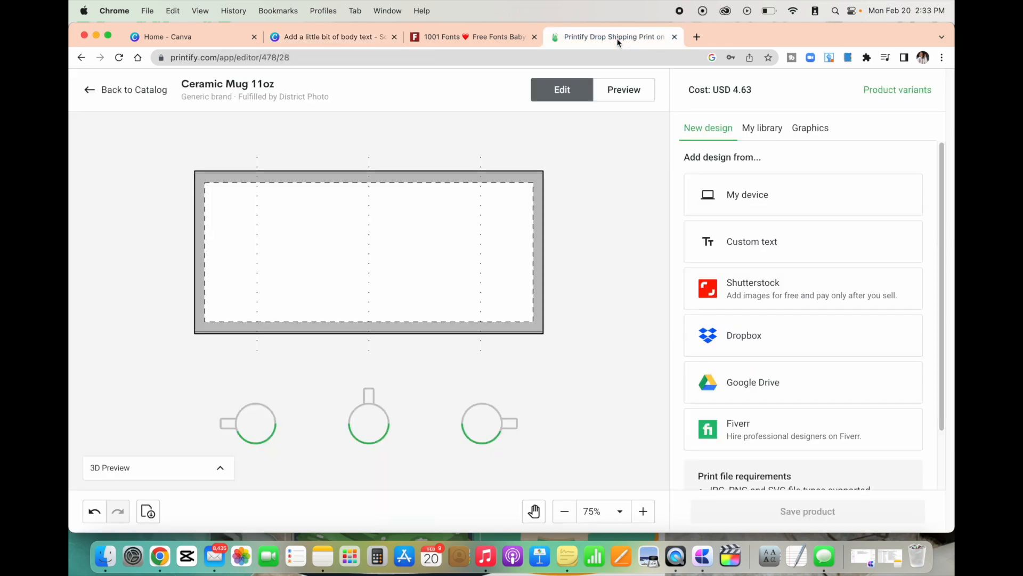
pyautogui.click(777, 124)
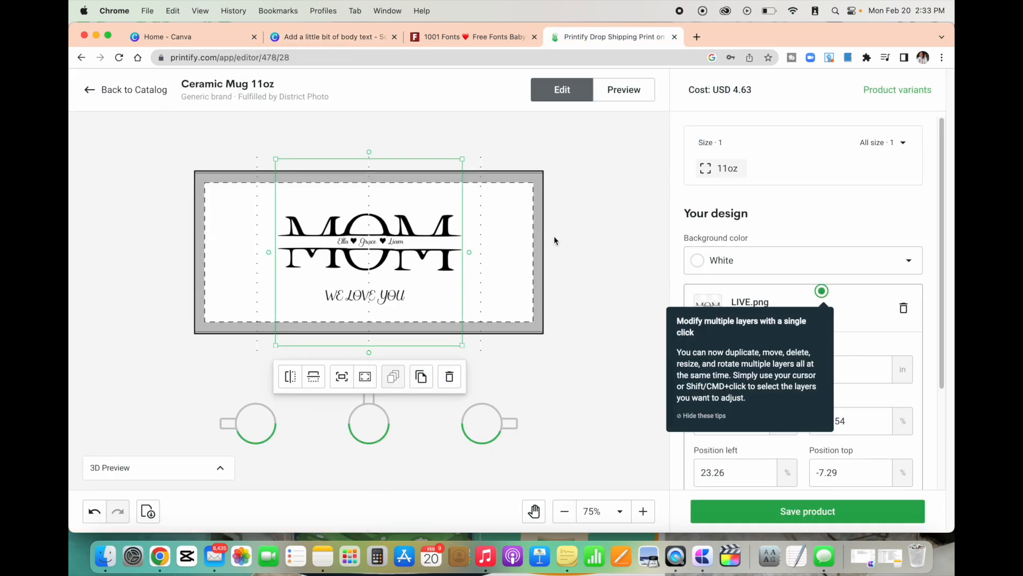
pyautogui.moveTo(400, 246); pyautogui.dragTo(400, 249)
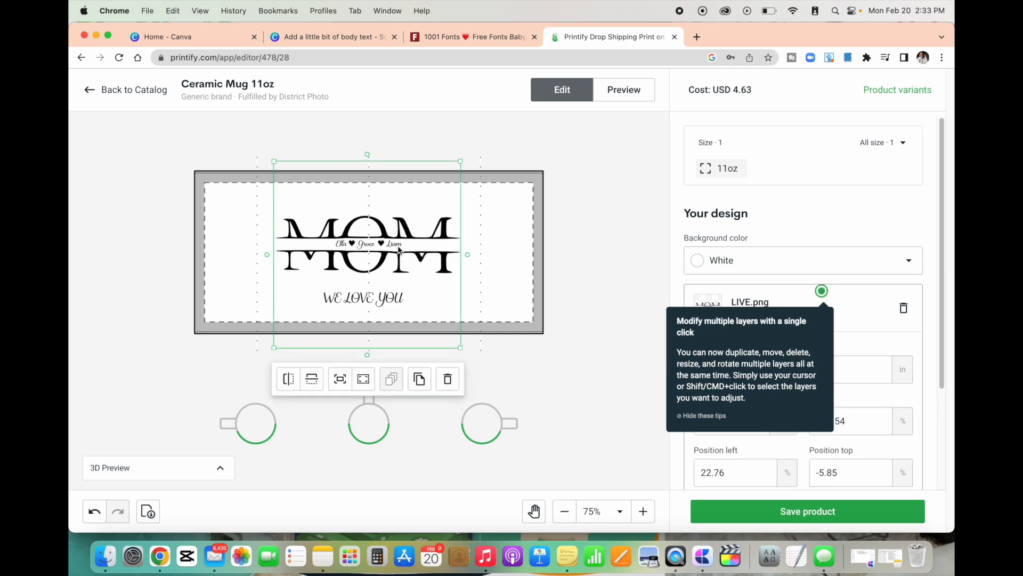
pyautogui.click(598, 203)
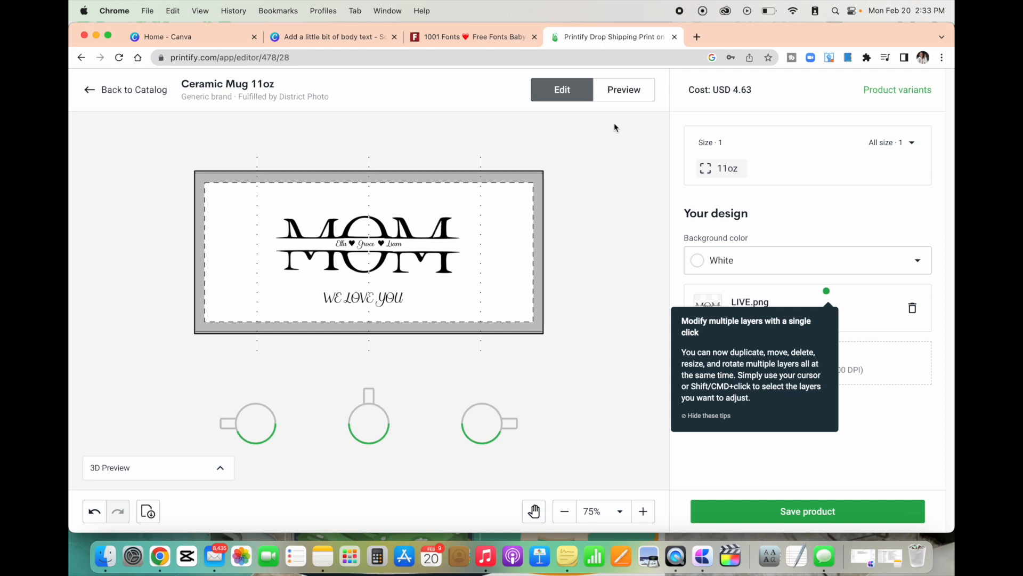
# Move the MOM design to the left half of the mug's print area and shrink it slightly, at 4.44% left and 0% top.
pyautogui.moveTo(405, 259); pyautogui.dragTo(346, 260)
pyautogui.moveTo(399, 347); pyautogui.dragTo(393, 341)
pyautogui.moveTo(334, 269); pyautogui.dragTo(327, 276)
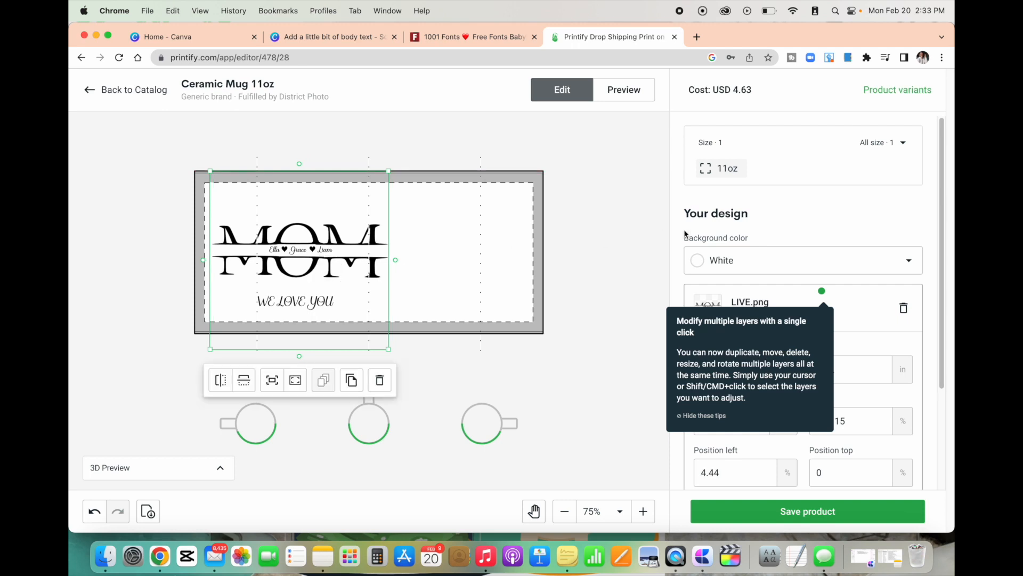
# Preview the mug mockups and examine the design in the Context 7 and Context 8 views.
pyautogui.click(610, 96)
pyautogui.click(856, 302)
pyautogui.click(777, 312)
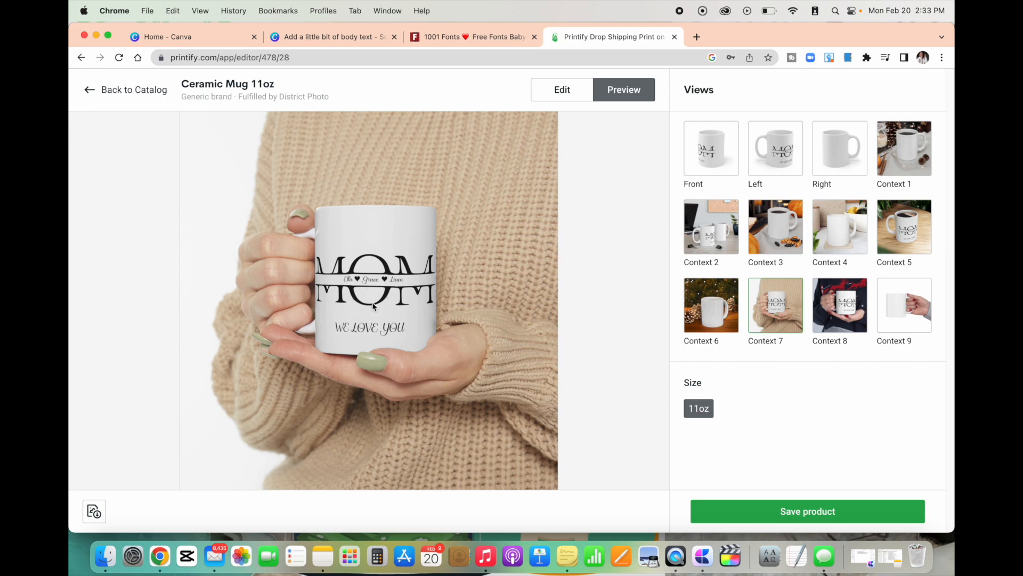
pyautogui.click(843, 309)
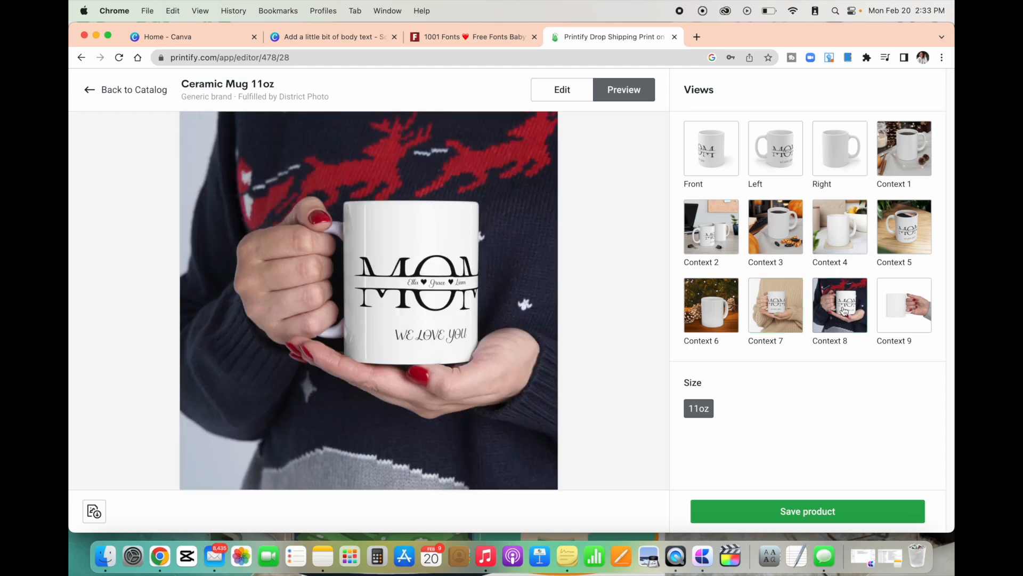